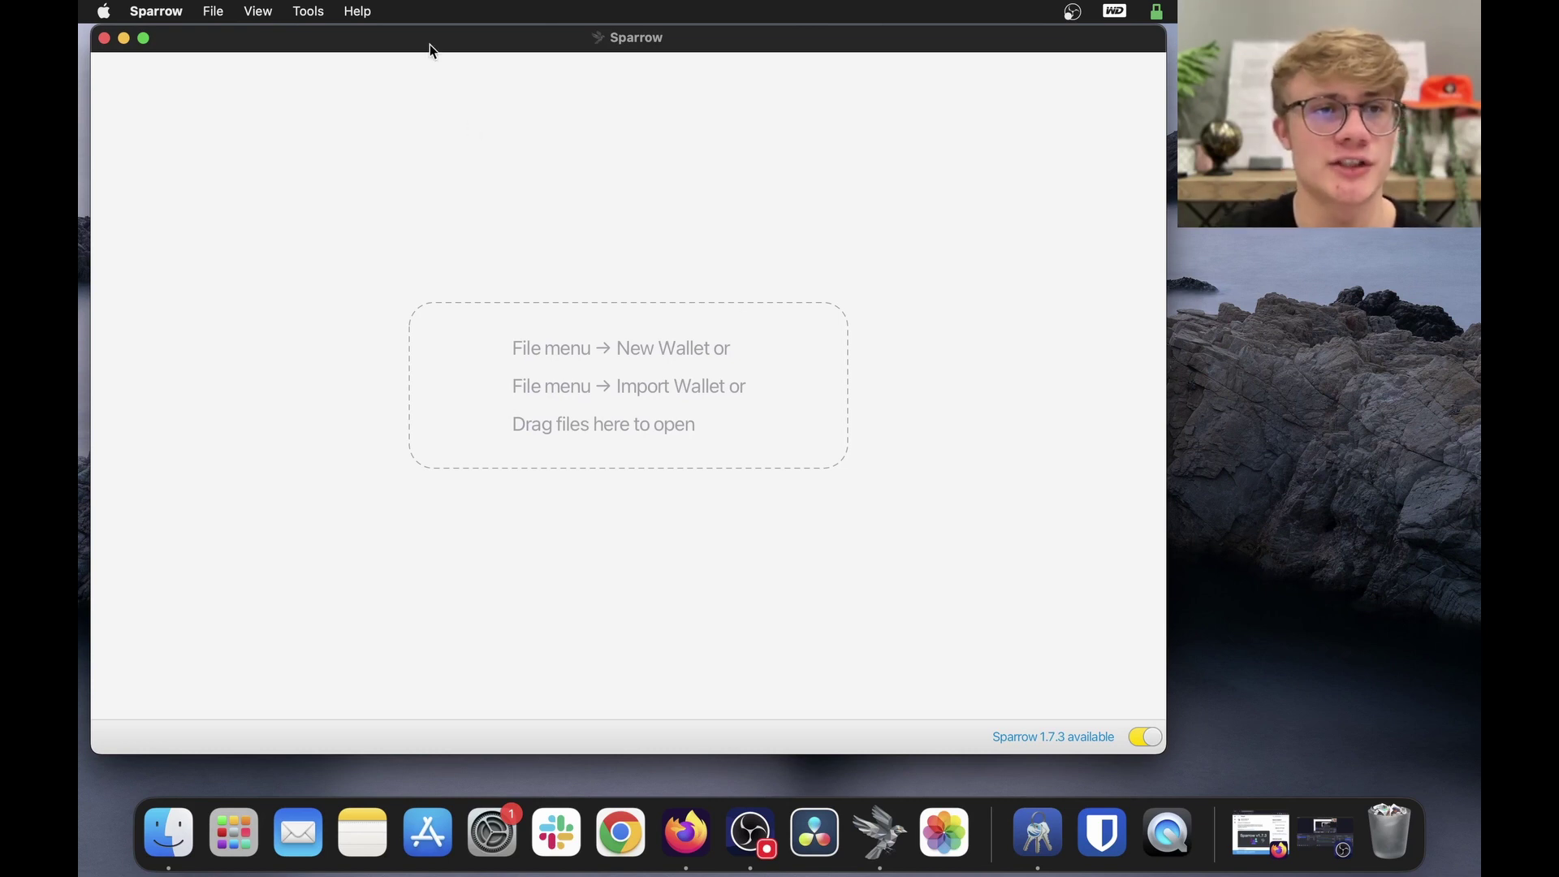
Nudge the Sparrow window left and restore Firefox showing the v1.7.3 release tweet.
mouse_move(430, 47)
mouse_down()
mouse_move(452, 70)
mouse_move(409, 47)
mouse_up()
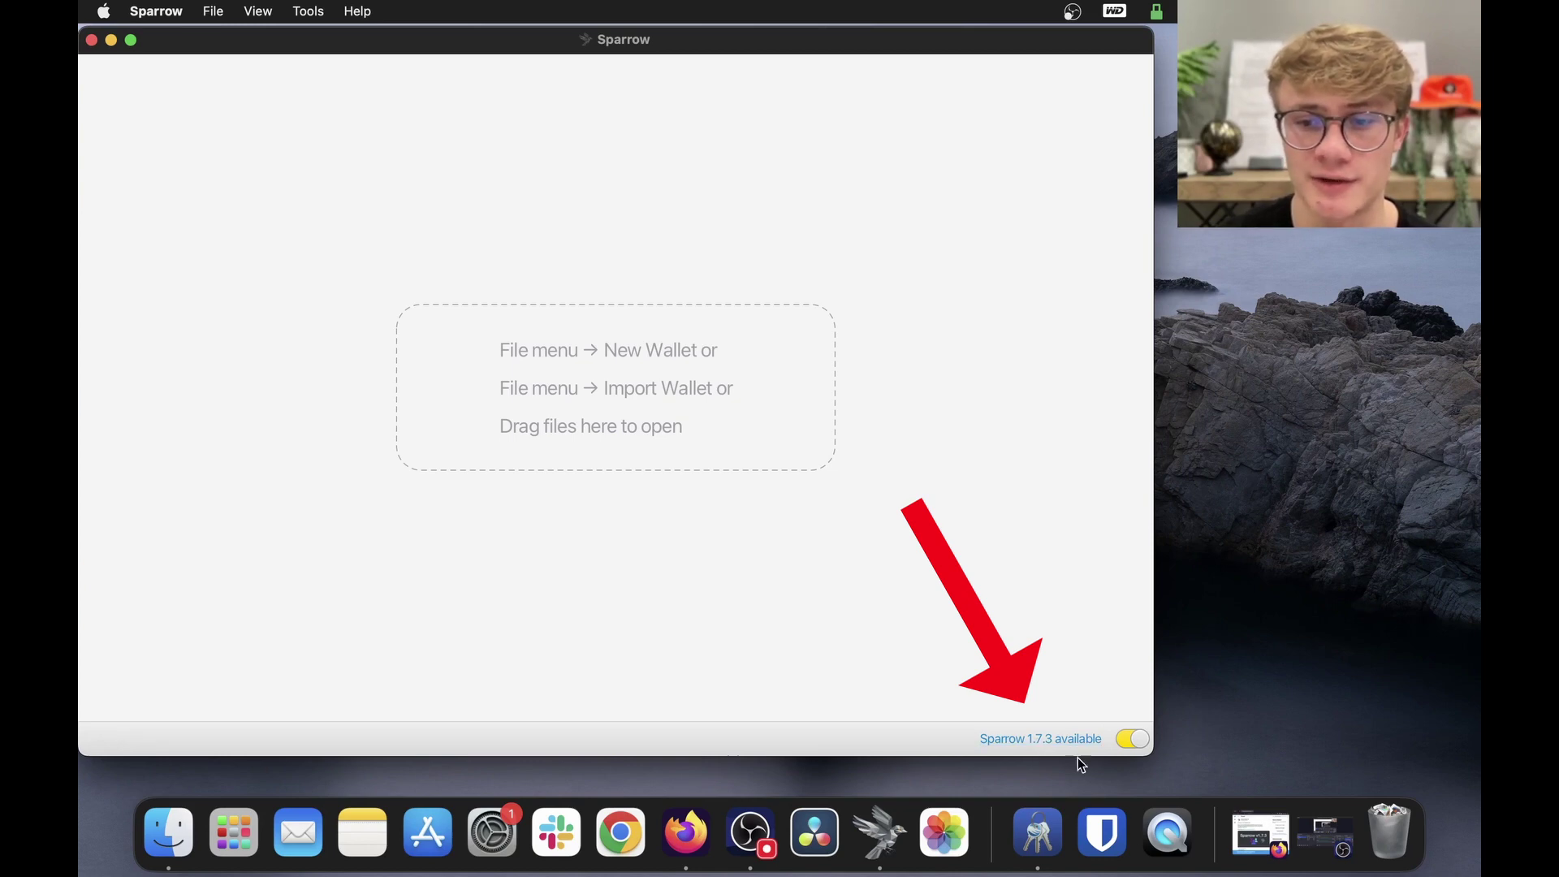
click(1246, 828)
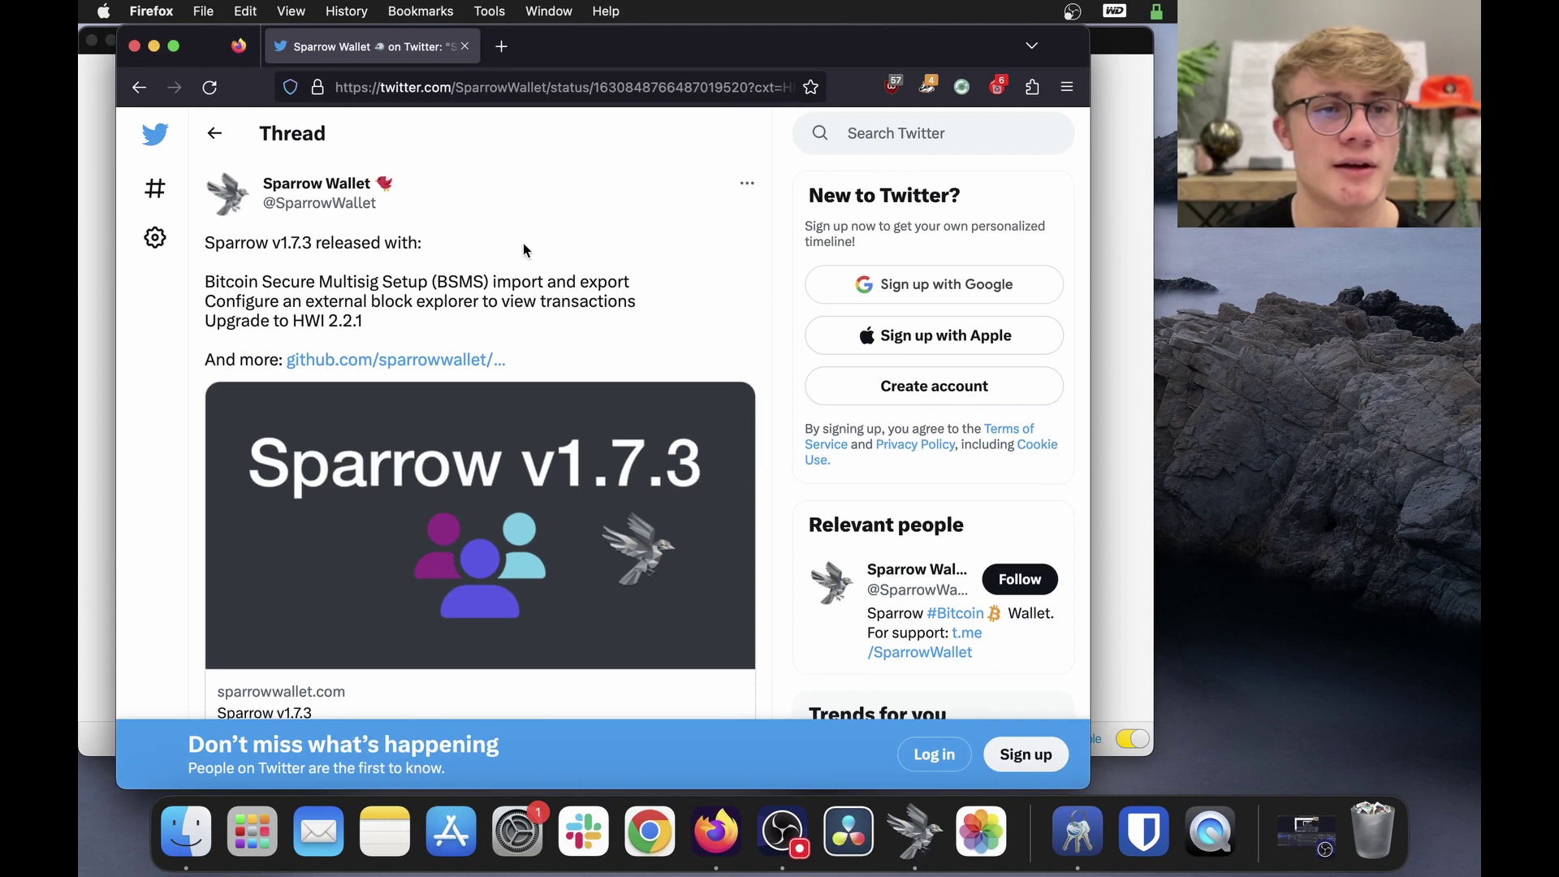
Highlight the Sparrow v1.7.3 release line in the tweet, then minimize Firefox.
scroll(349, 227, down, 1)
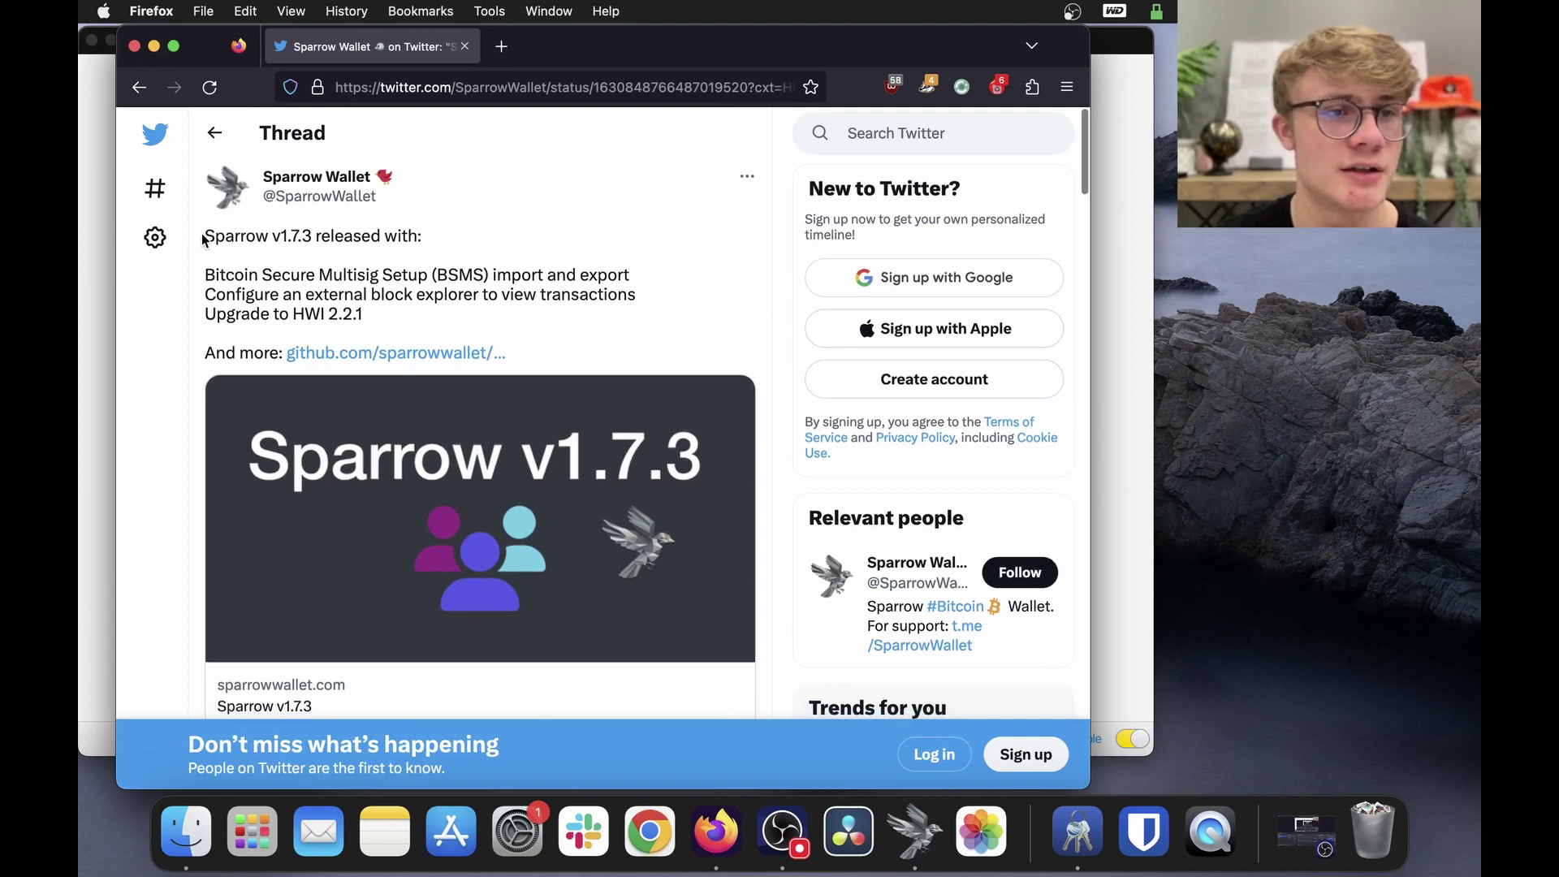
drag(203, 237, 441, 242)
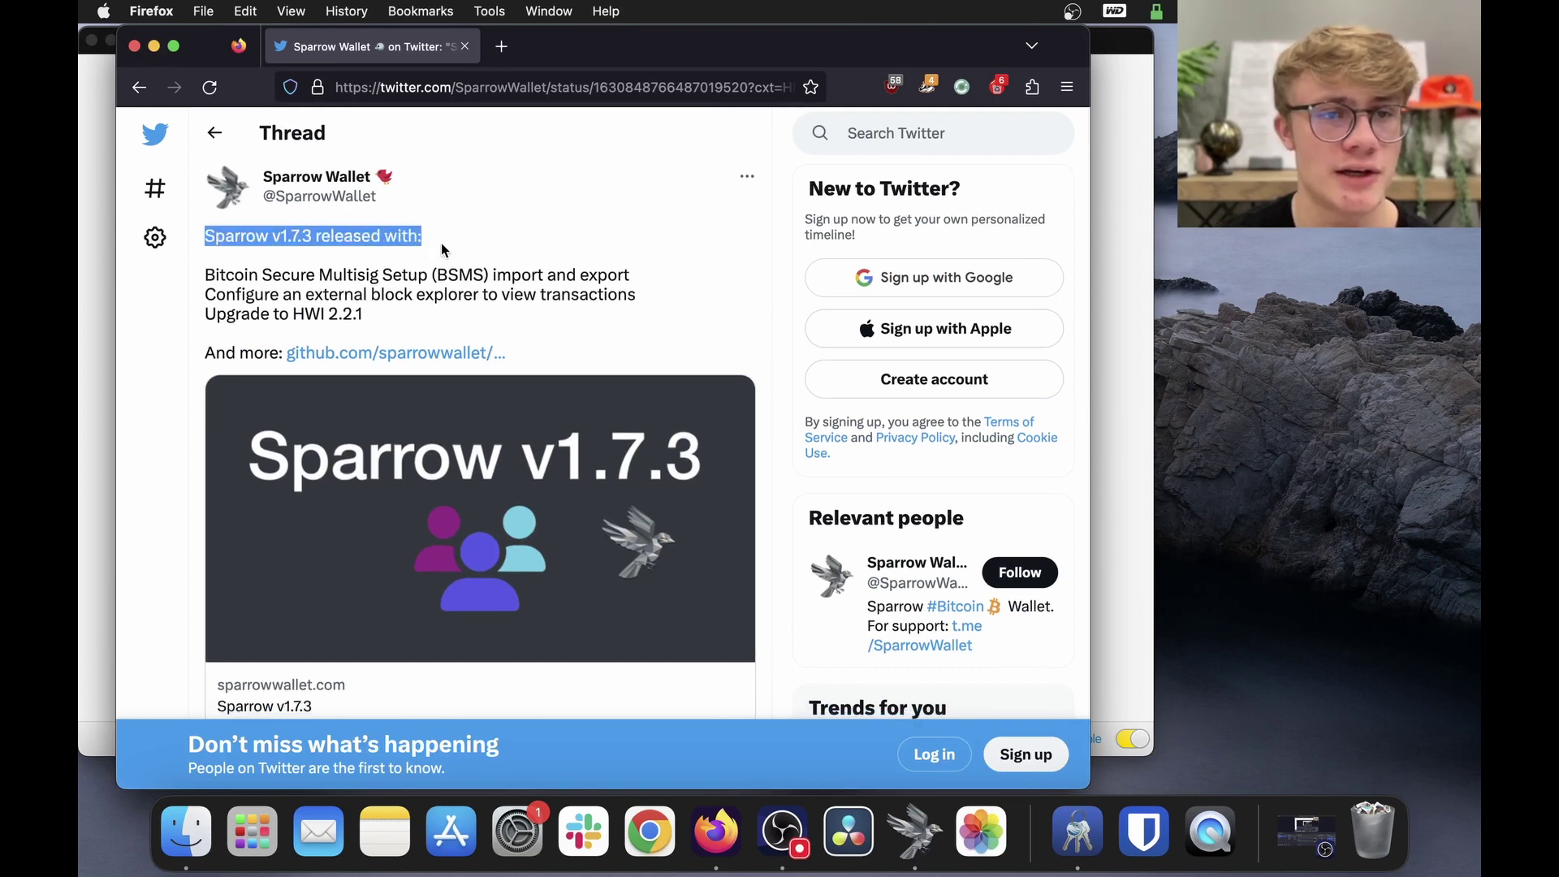
key(super+m)
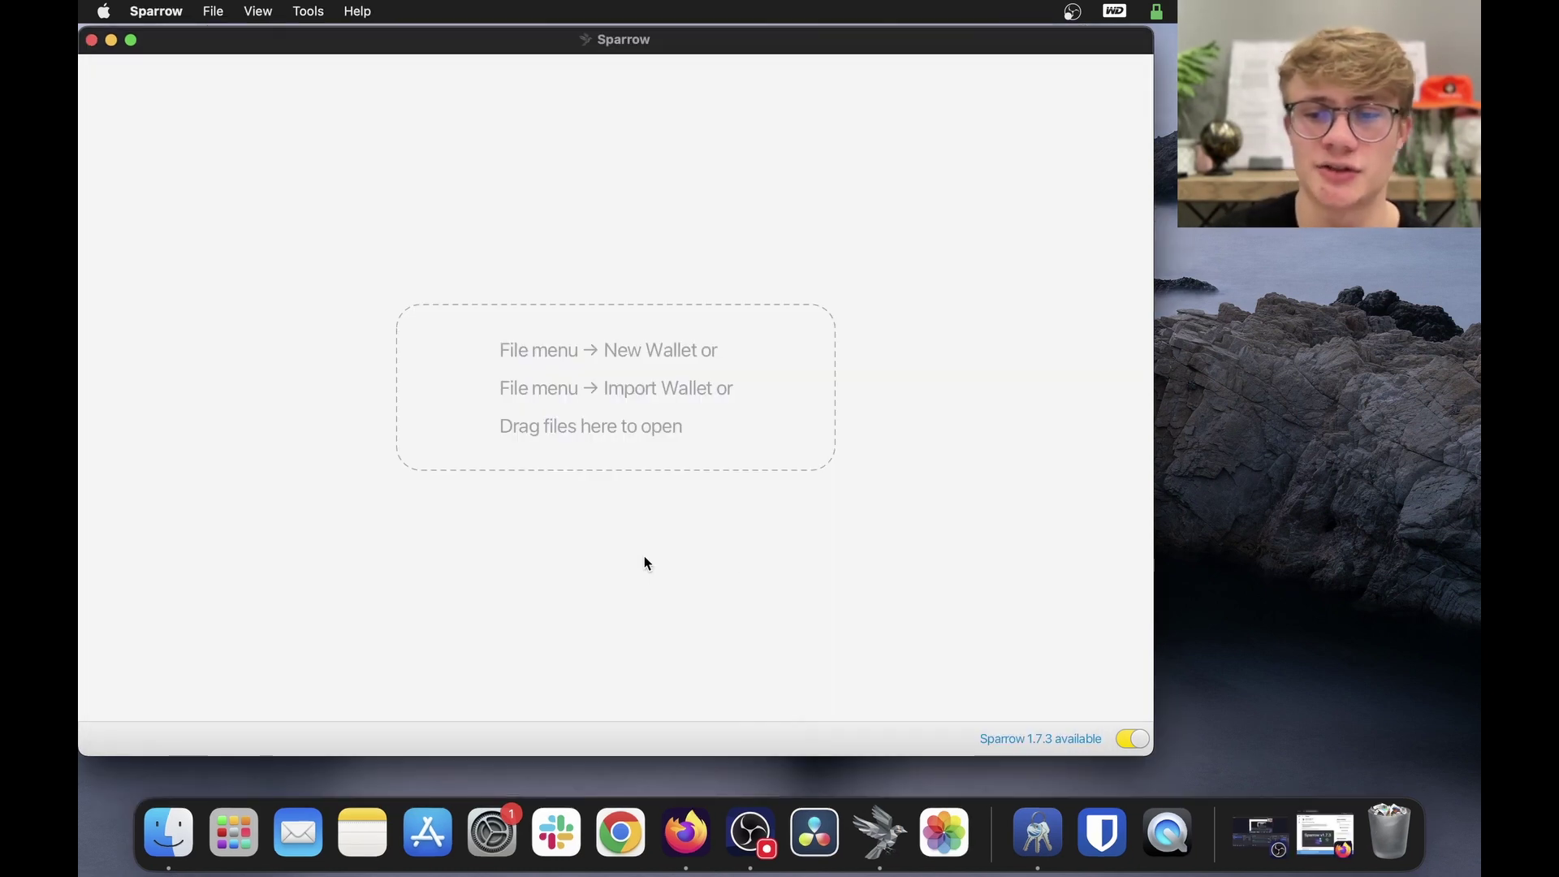
Open the Sparrow 1.7.3 download page on sparrowwallet.com.
click(1037, 739)
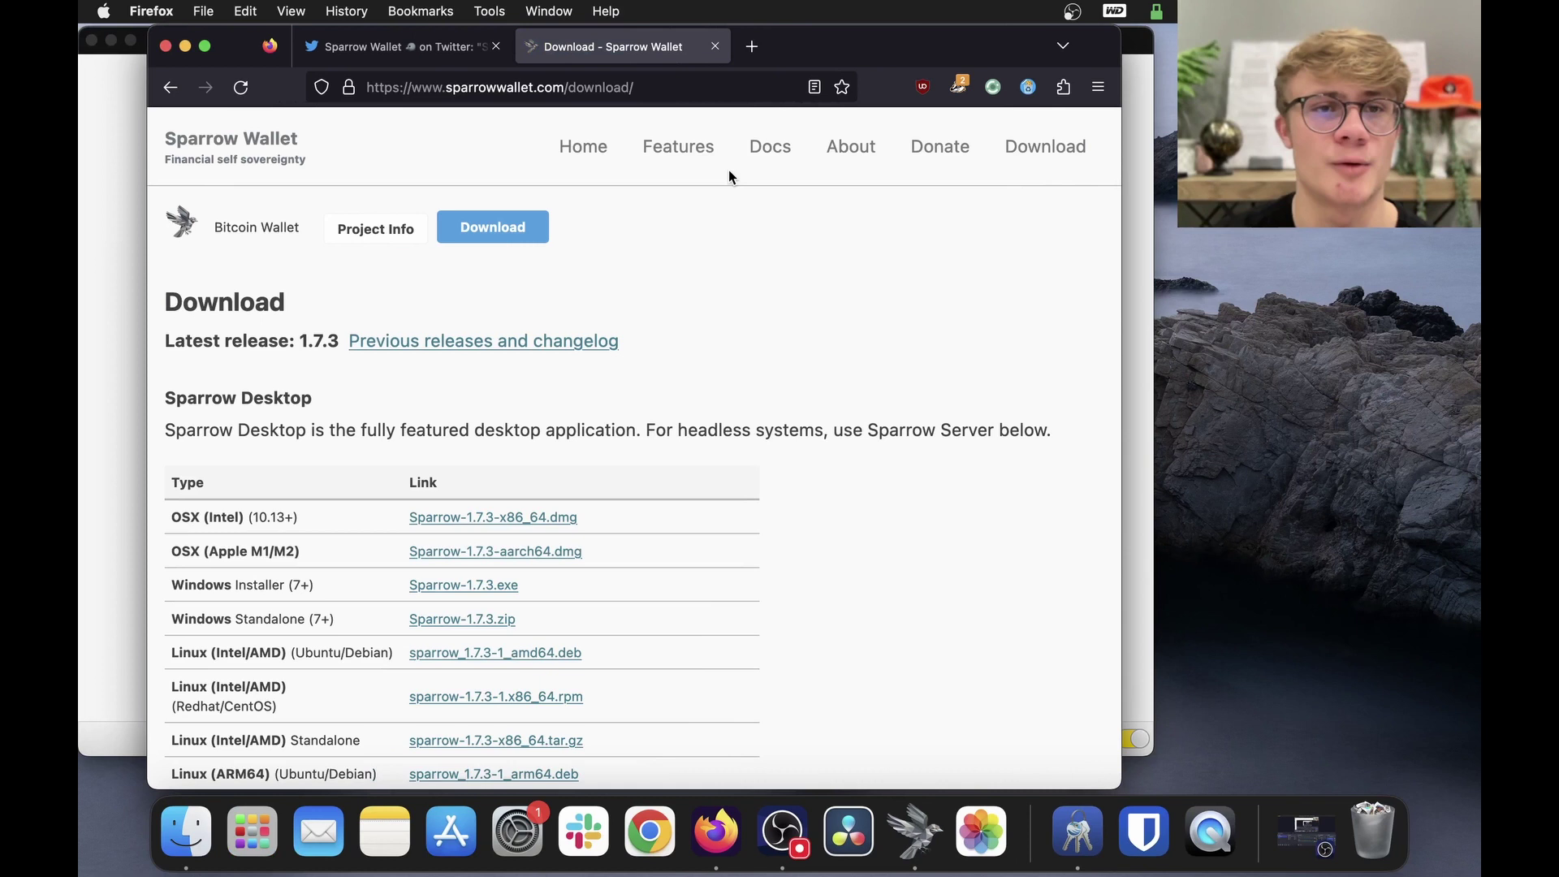
click(534, 88)
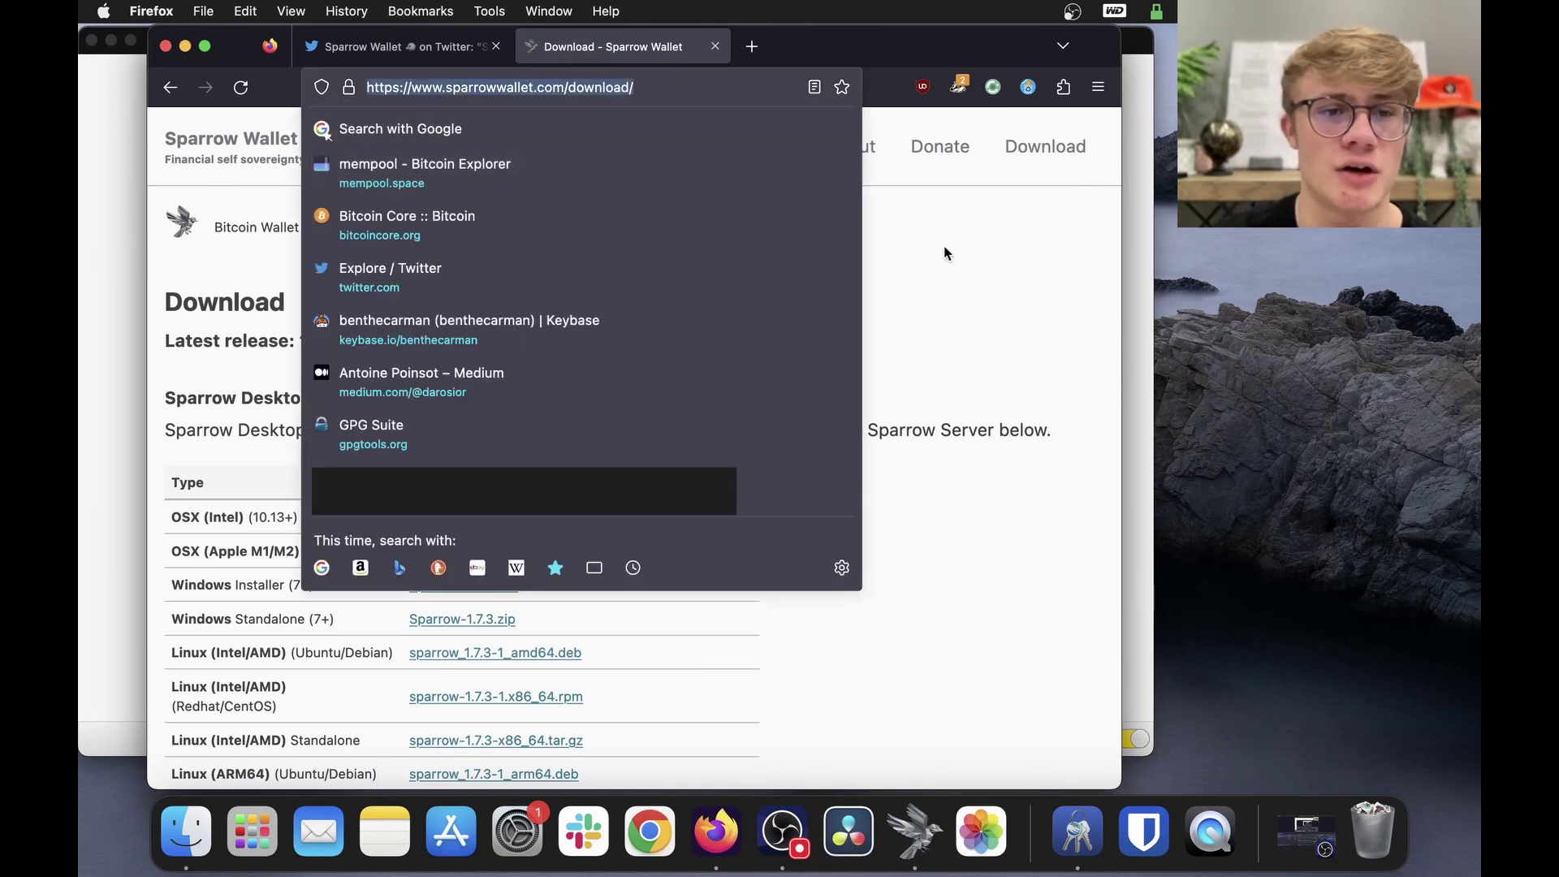
click(986, 221)
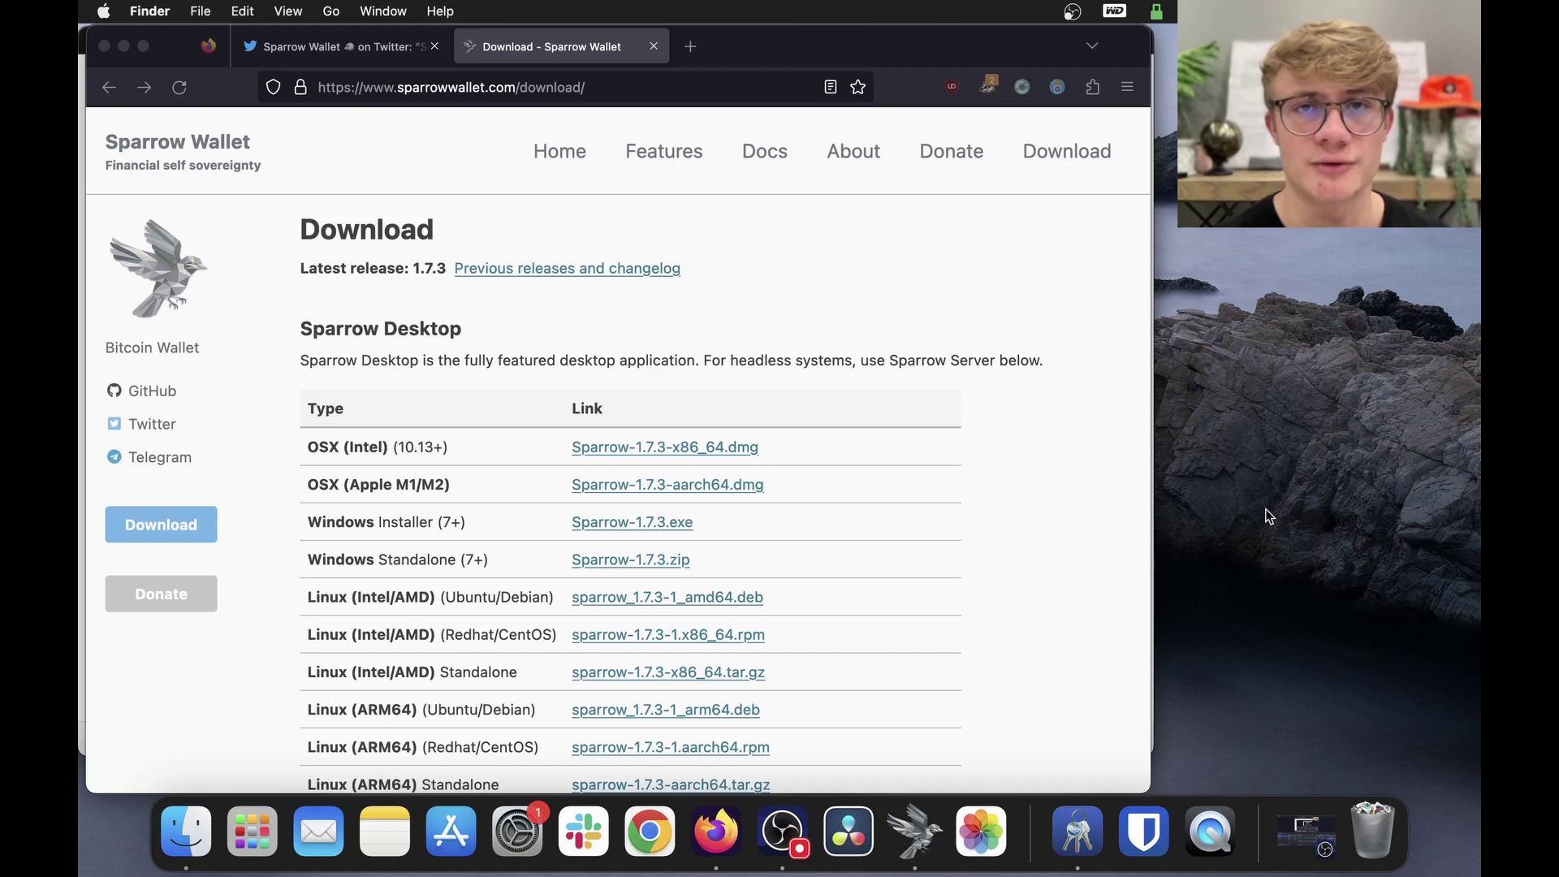
click(874, 220)
scroll(873, 218, down, 2)
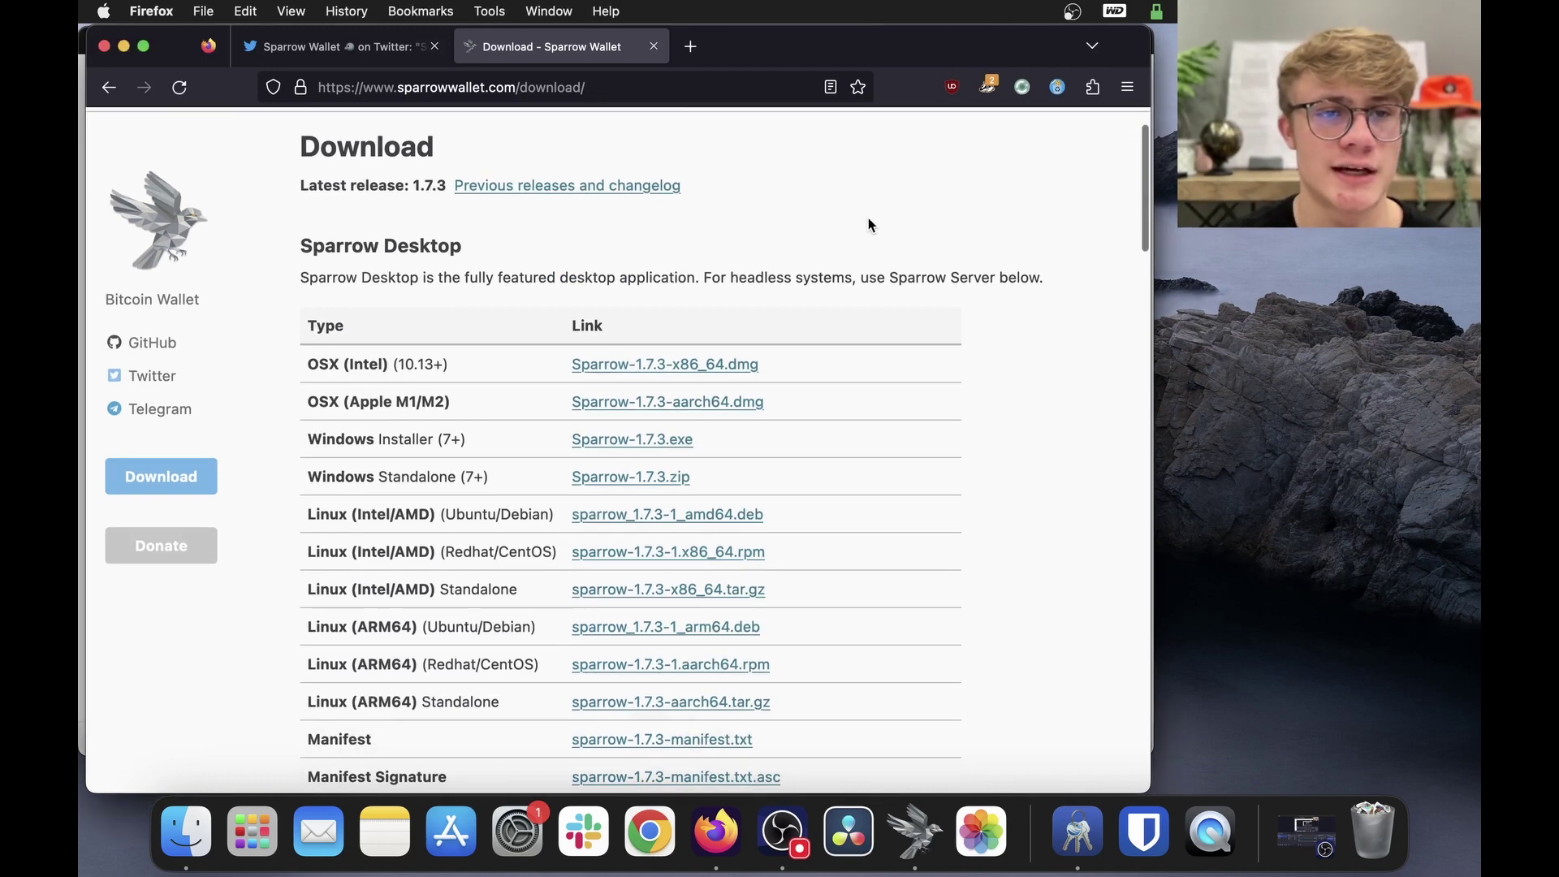
scroll(503, 294, down, 3)
scroll(504, 300, up, 1)
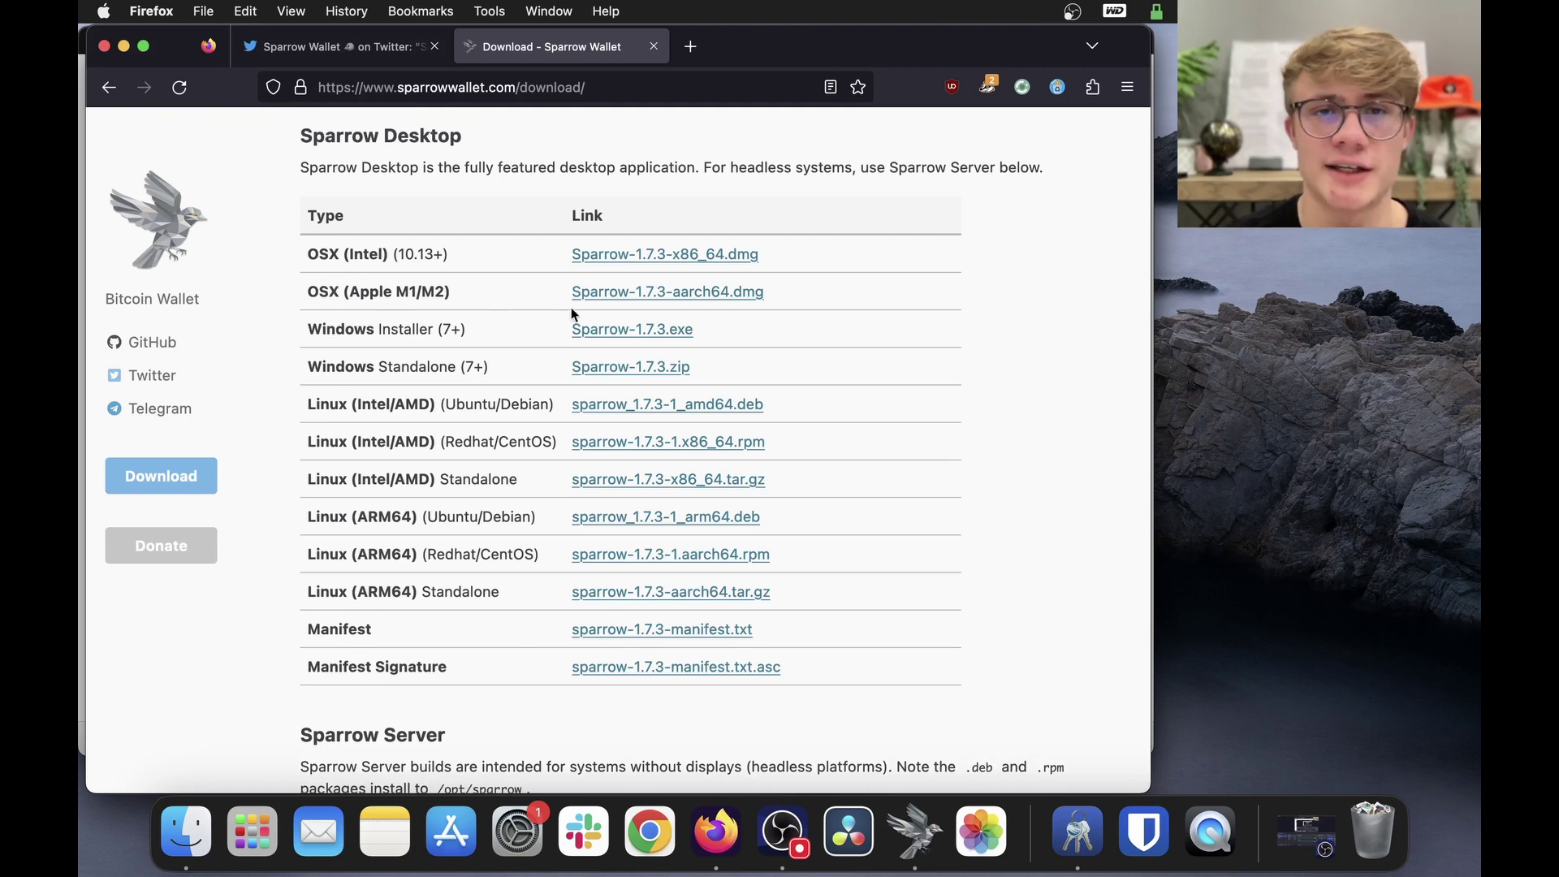
Download the Apple M1/M2 aarch64 .dmg, manifest.txt and manifest.txt.asc files.
click(595, 294)
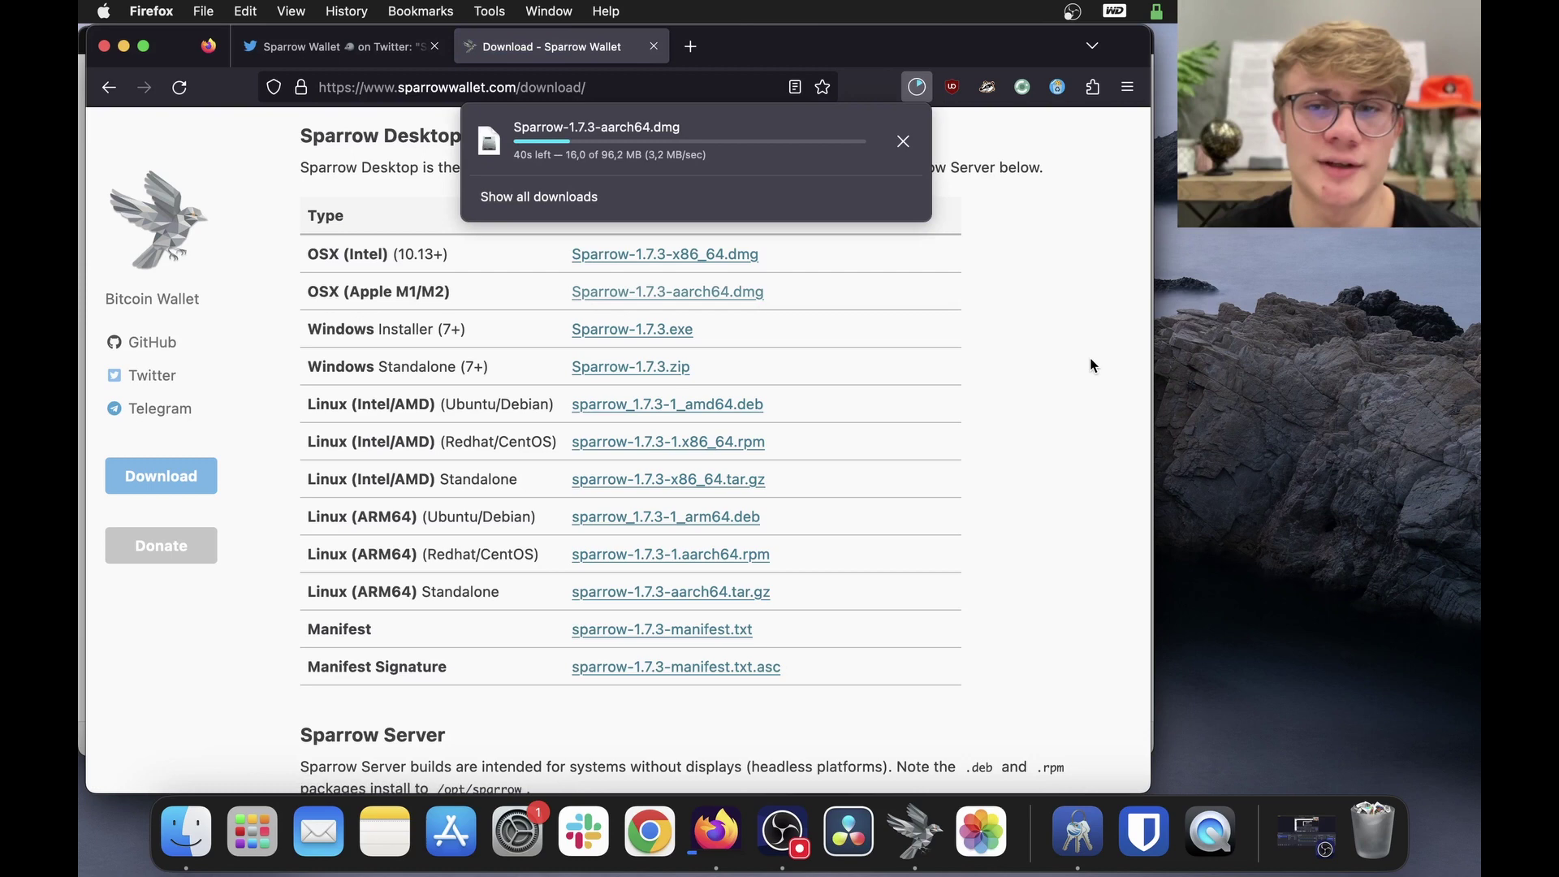
scroll(1089, 362, down, 1)
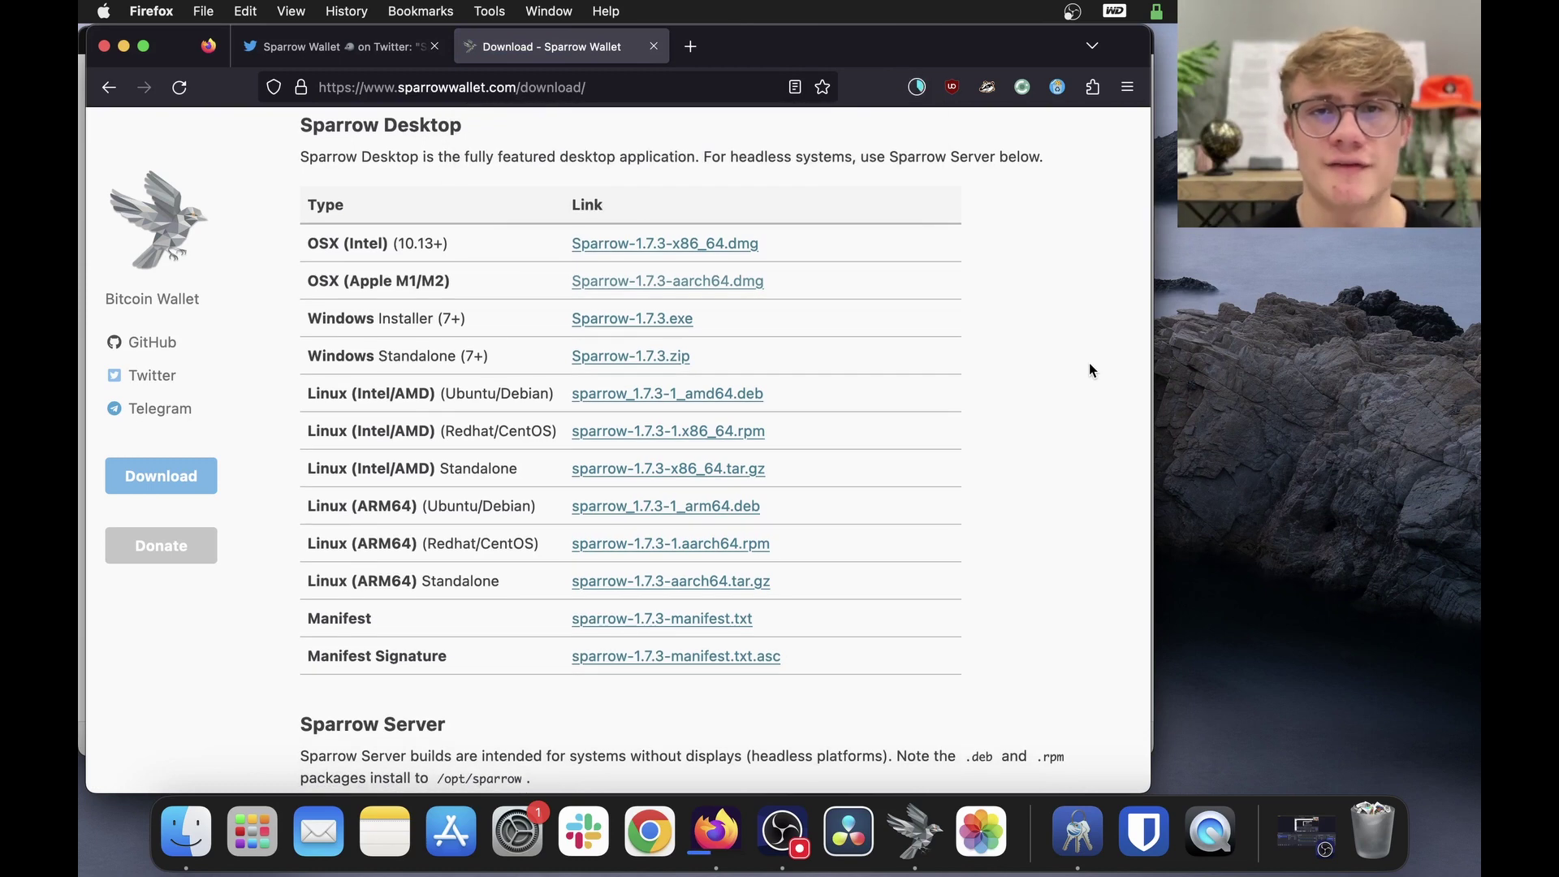
scroll(1089, 362, down, 5)
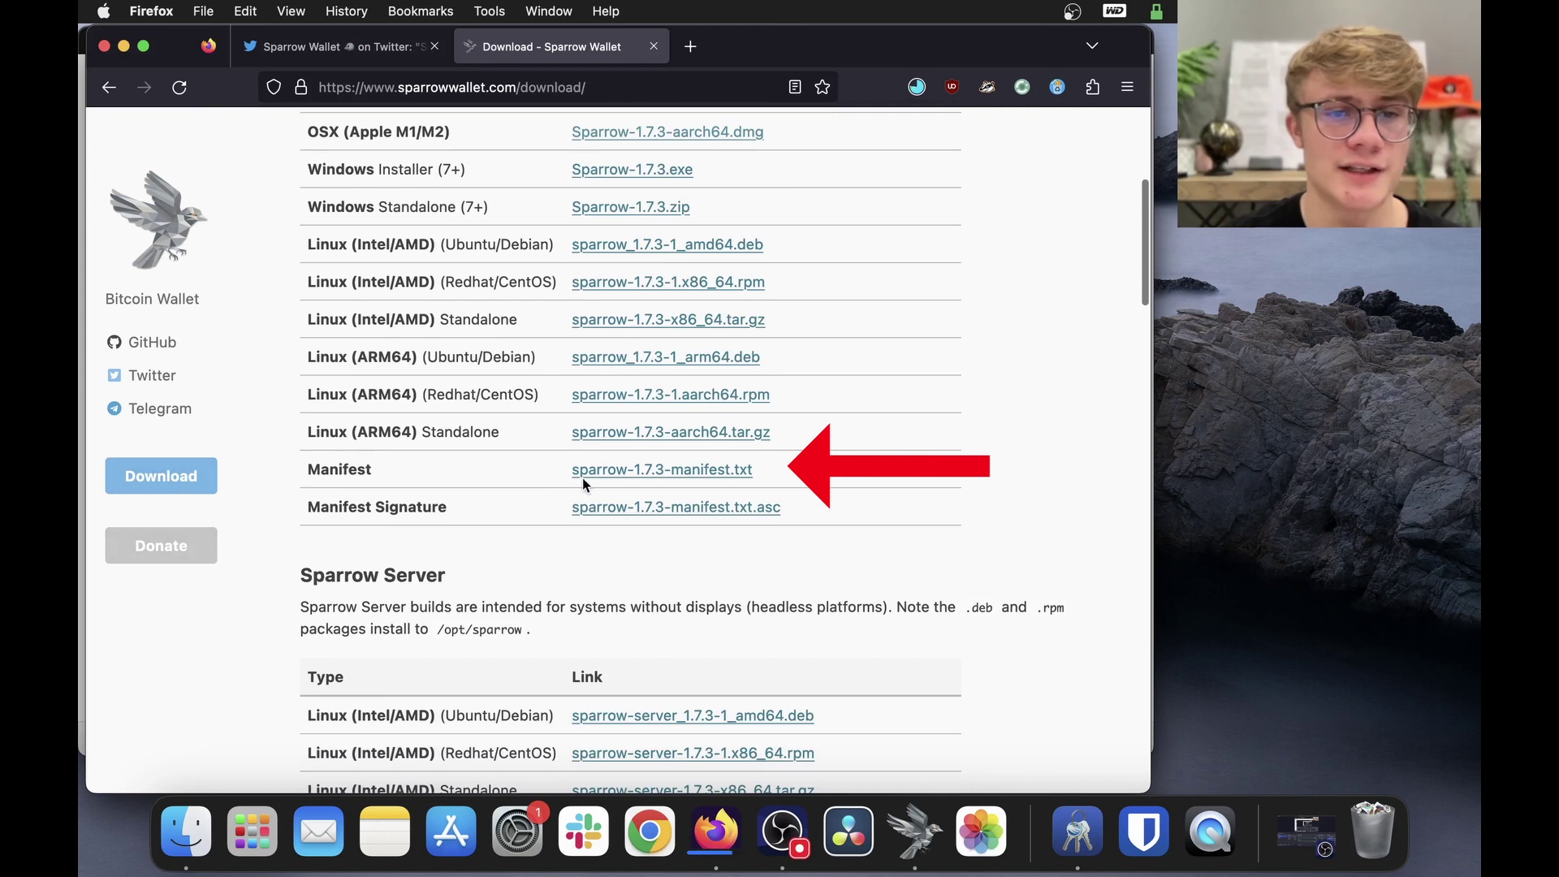
click(633, 470)
scroll(585, 475, down, 2)
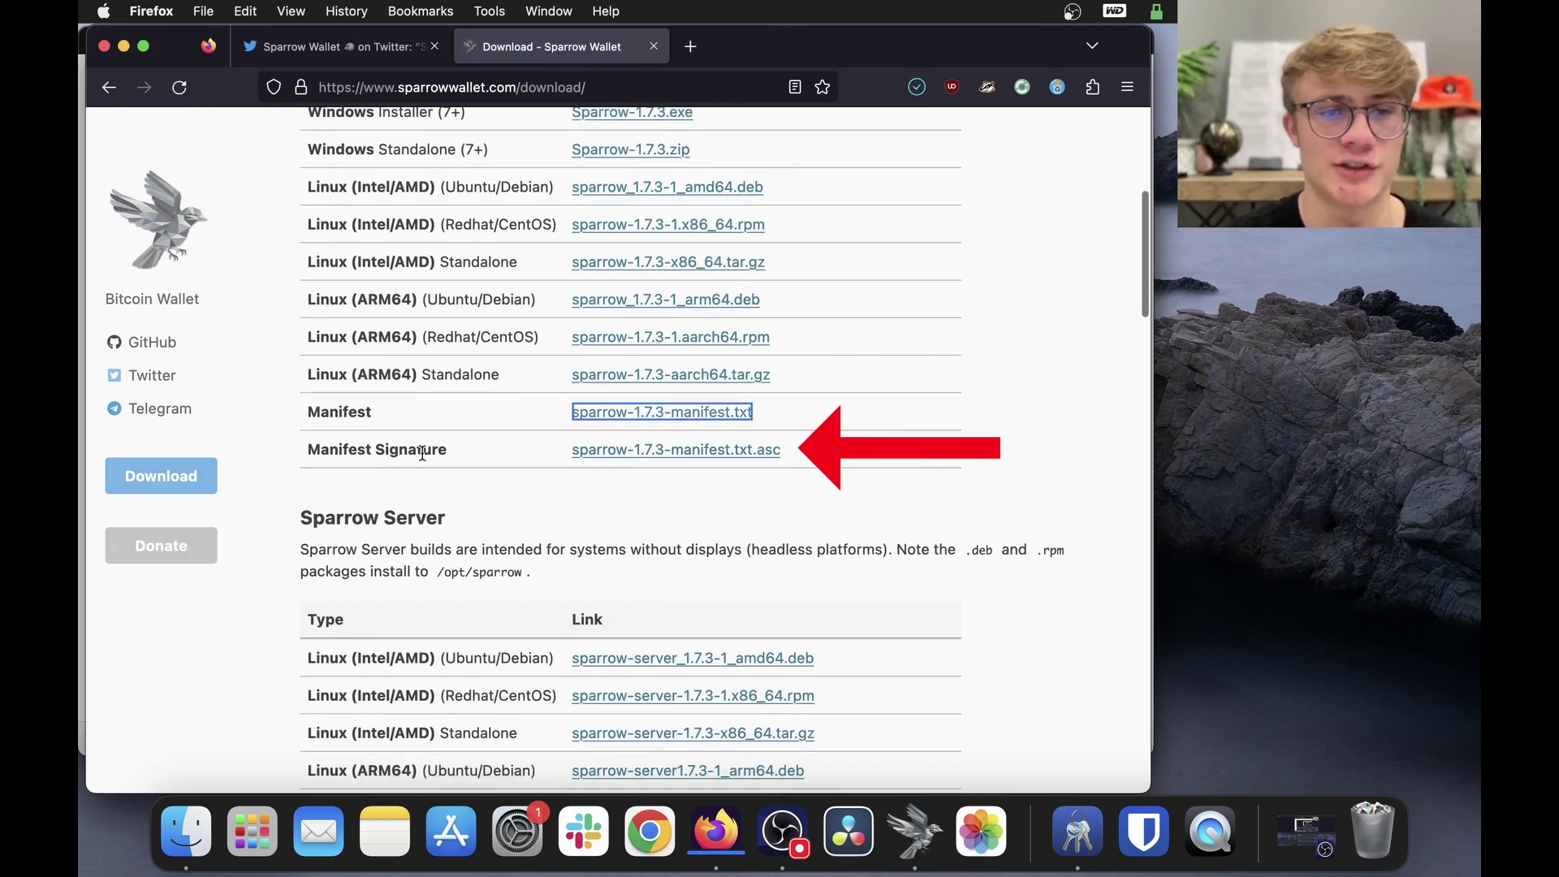
click(613, 449)
scroll(666, 487, up, 5)
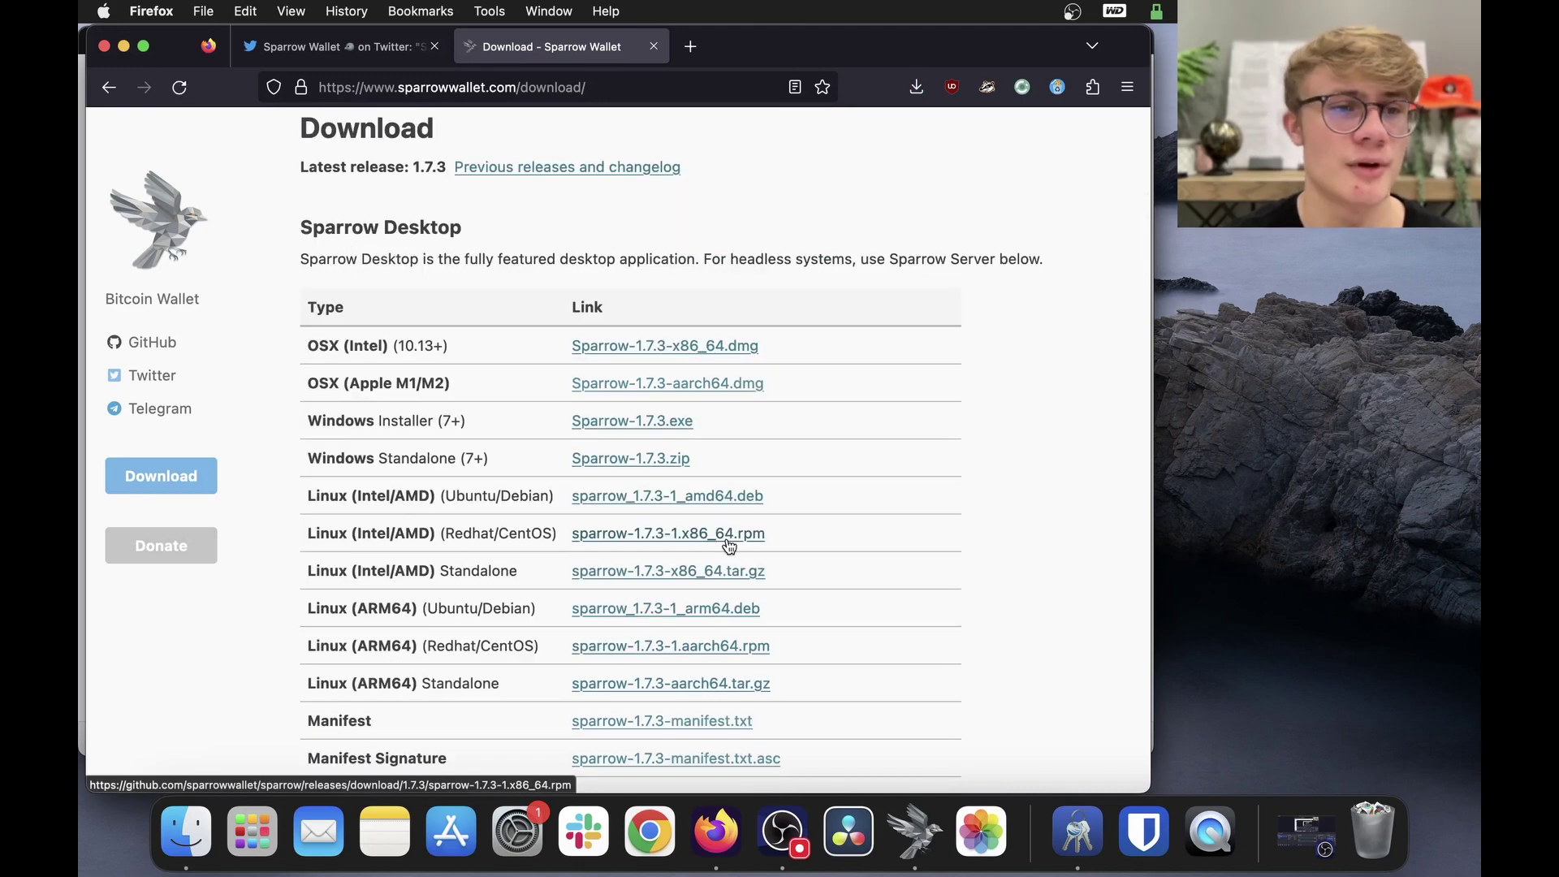
Scroll to Verifying the Release, highlighting the gpg or gpg2 requirement and the curl key-import command.
scroll(726, 536, down, 8)
scroll(727, 545, down, 10)
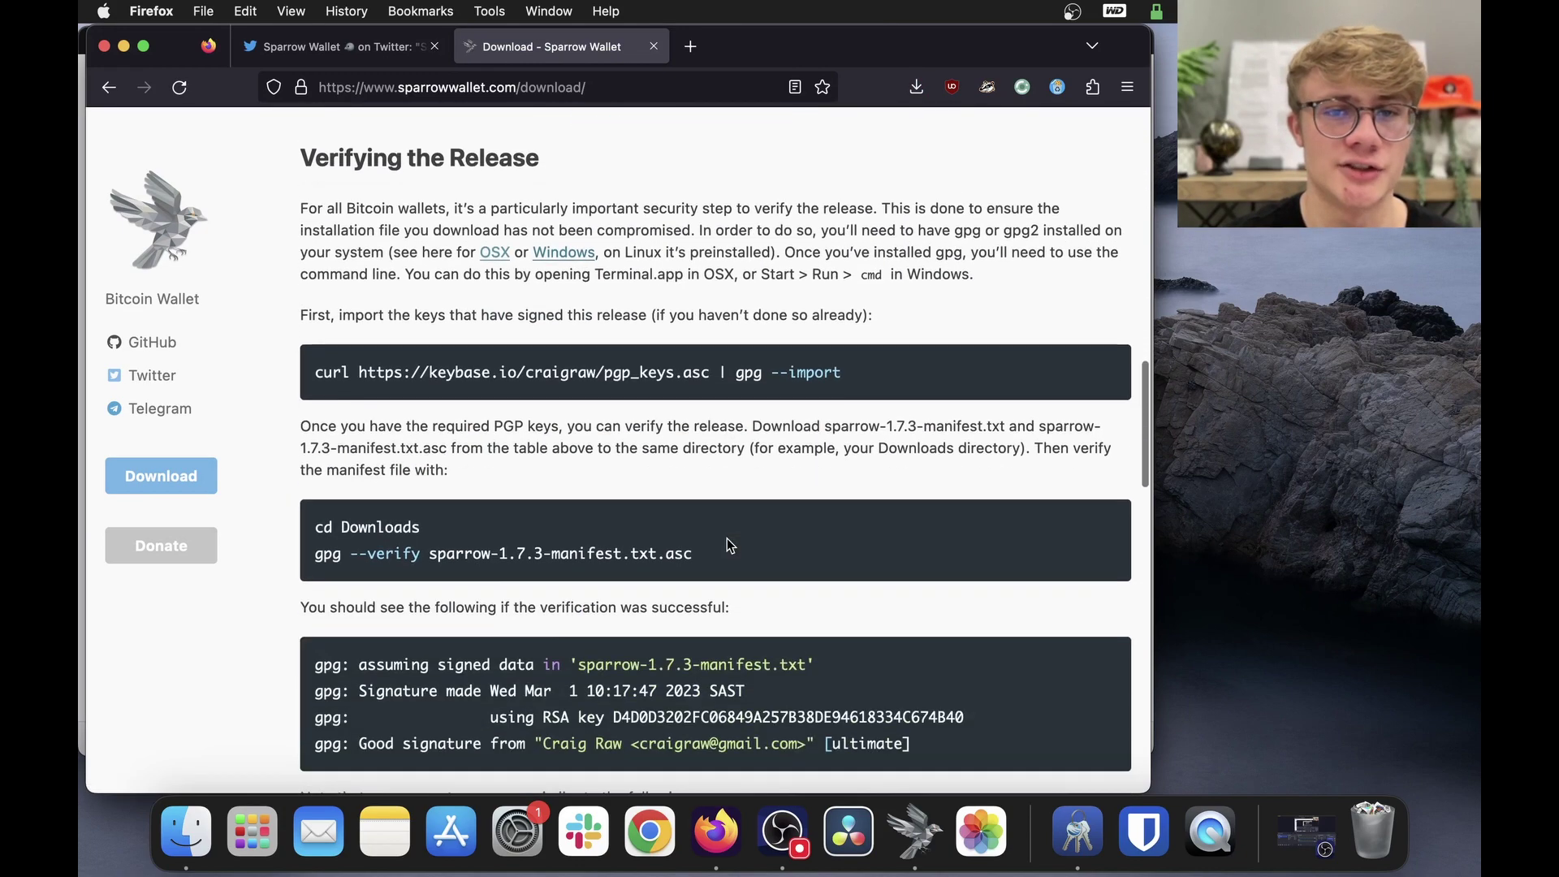
scroll(727, 539, up, 1)
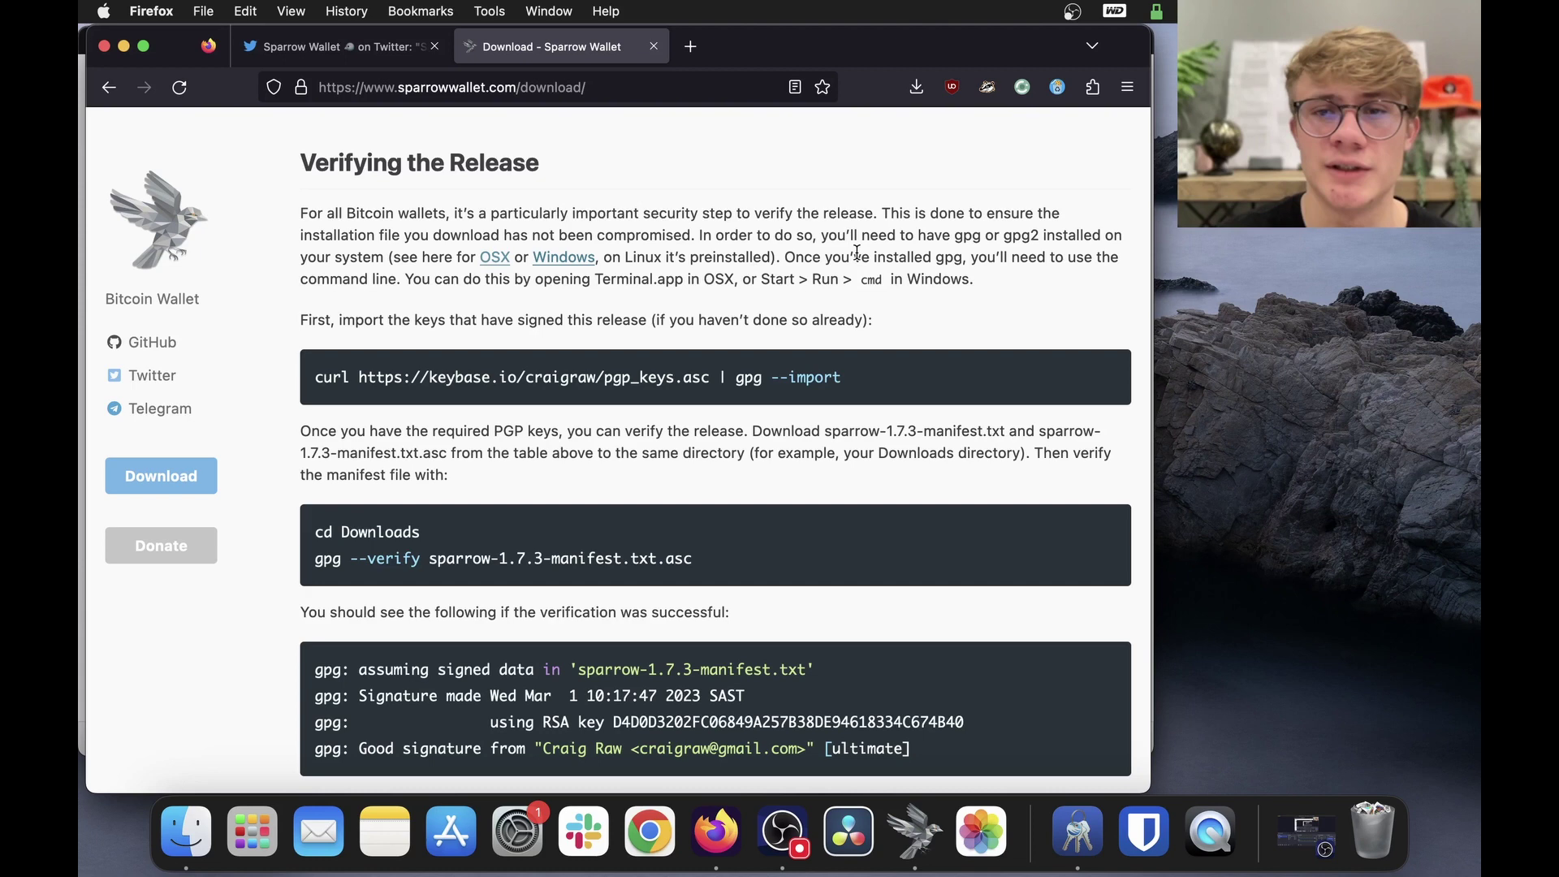
drag(954, 235, 1041, 241)
click(1011, 307)
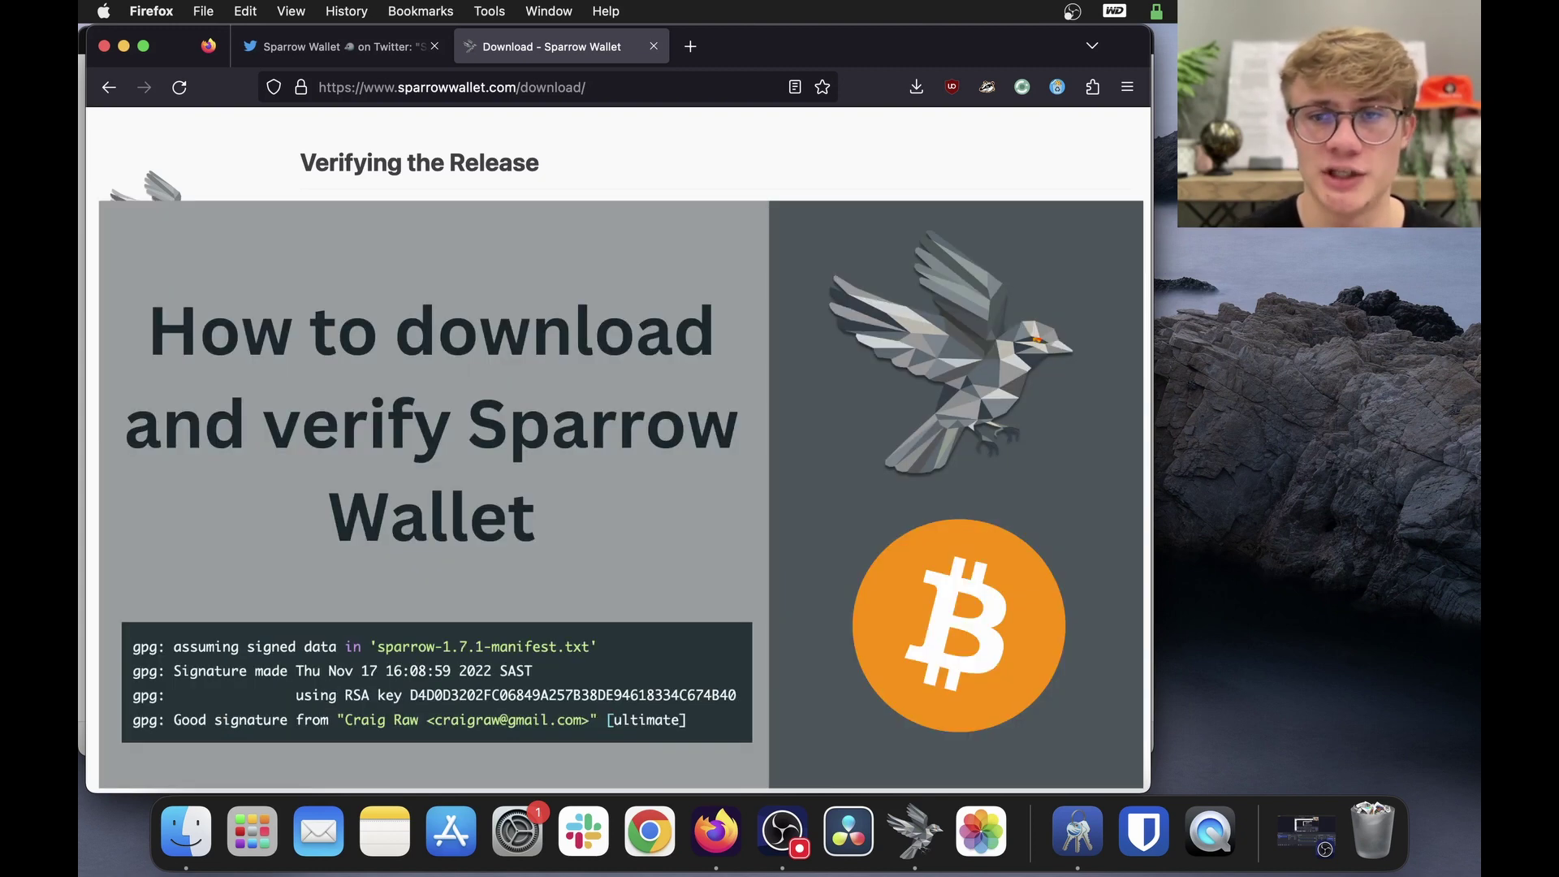
scroll(1012, 307, down, 2)
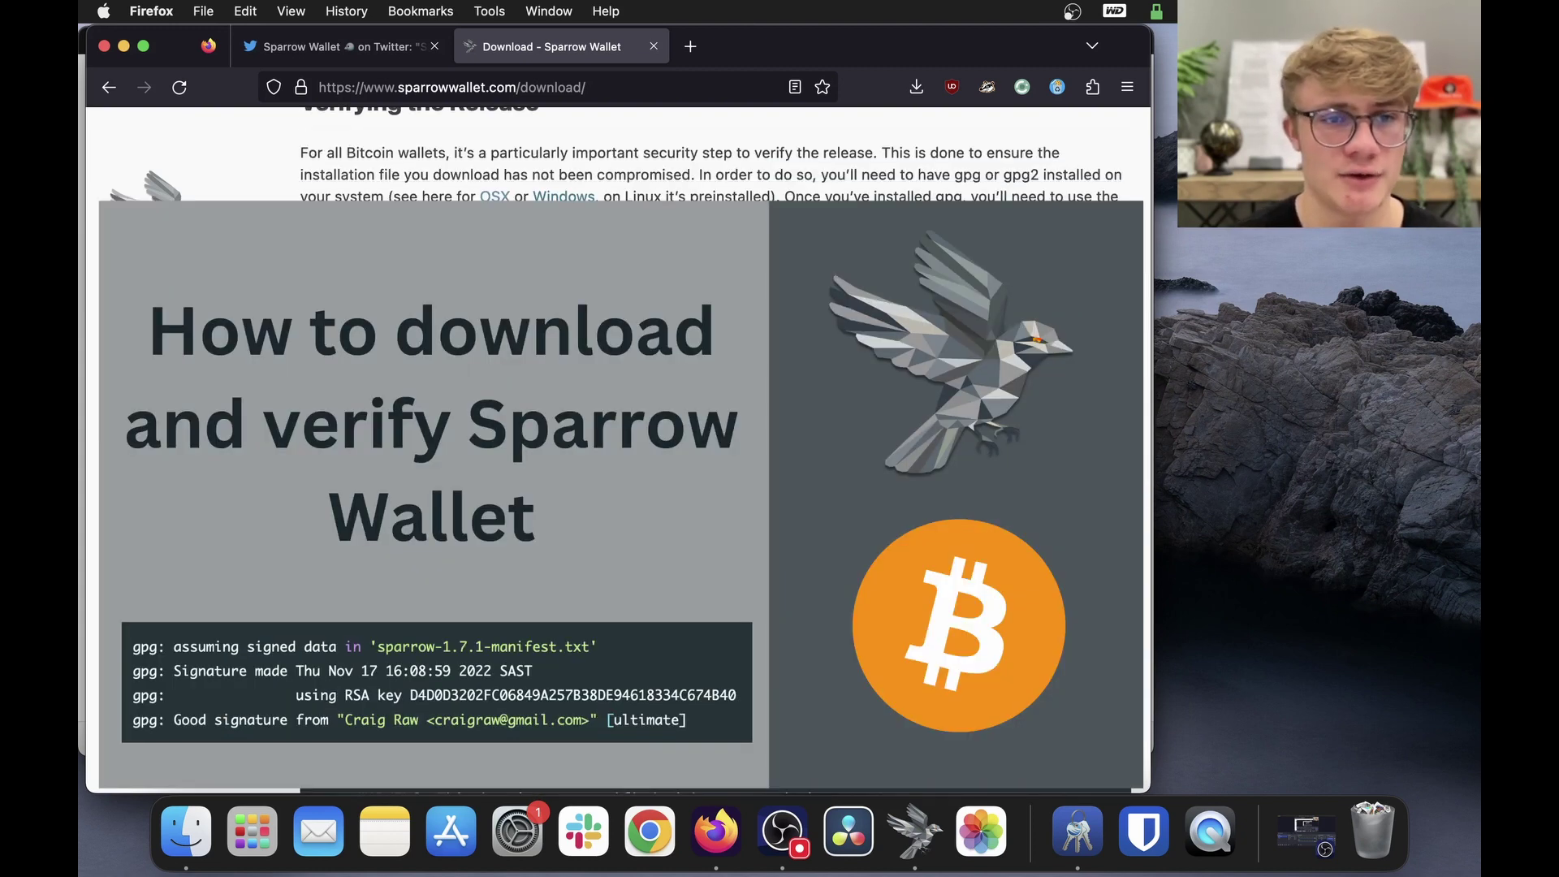
scroll(957, 242, down, 4)
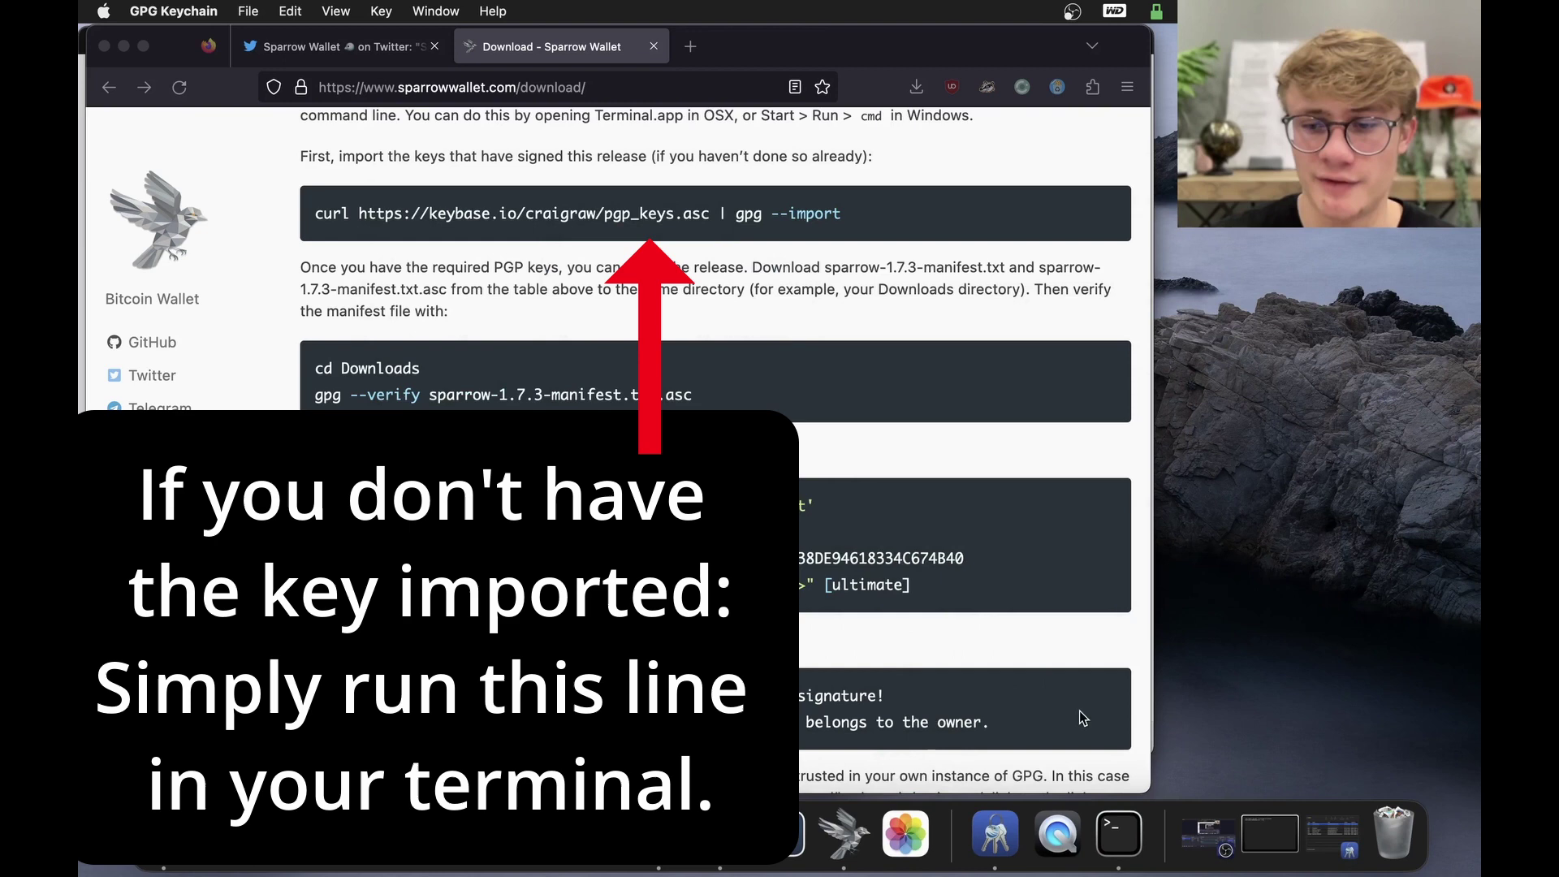
click(1263, 820)
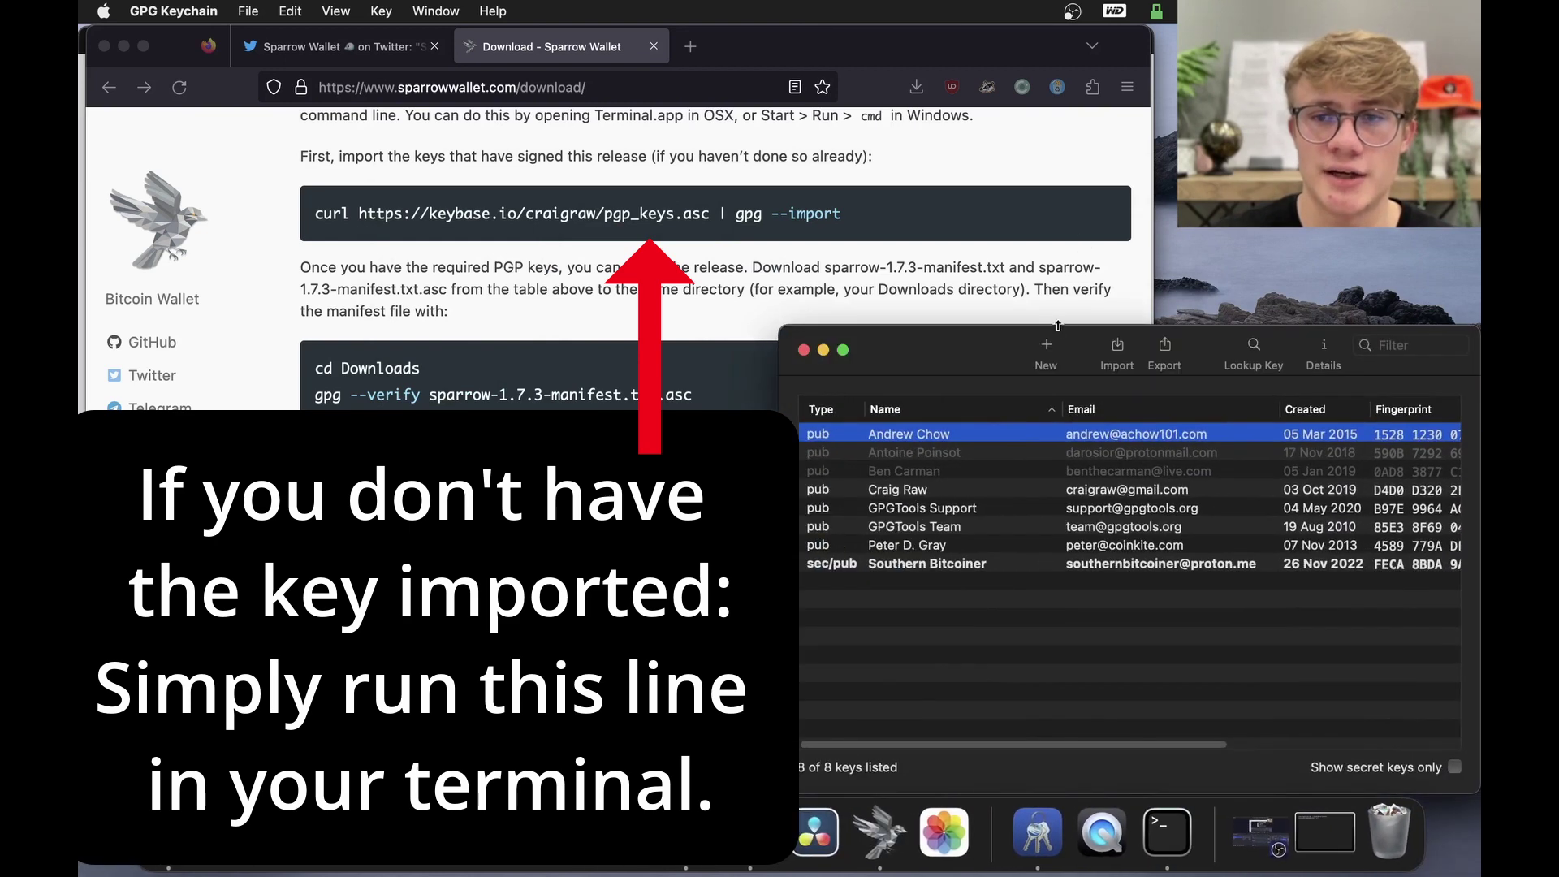
drag(982, 381, 560, 236)
click(510, 370)
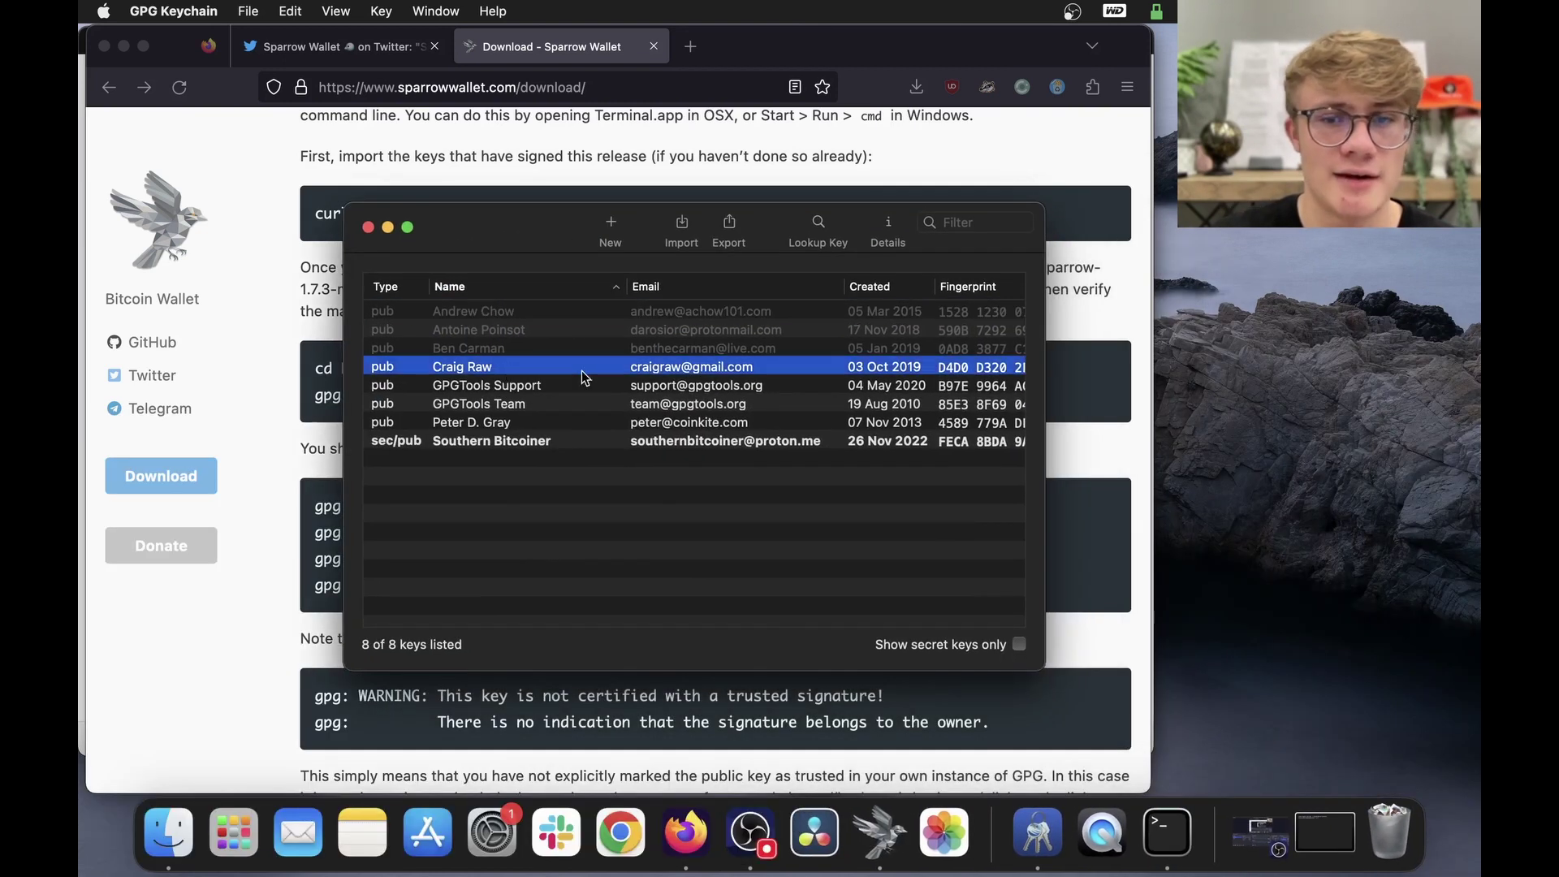
click(389, 228)
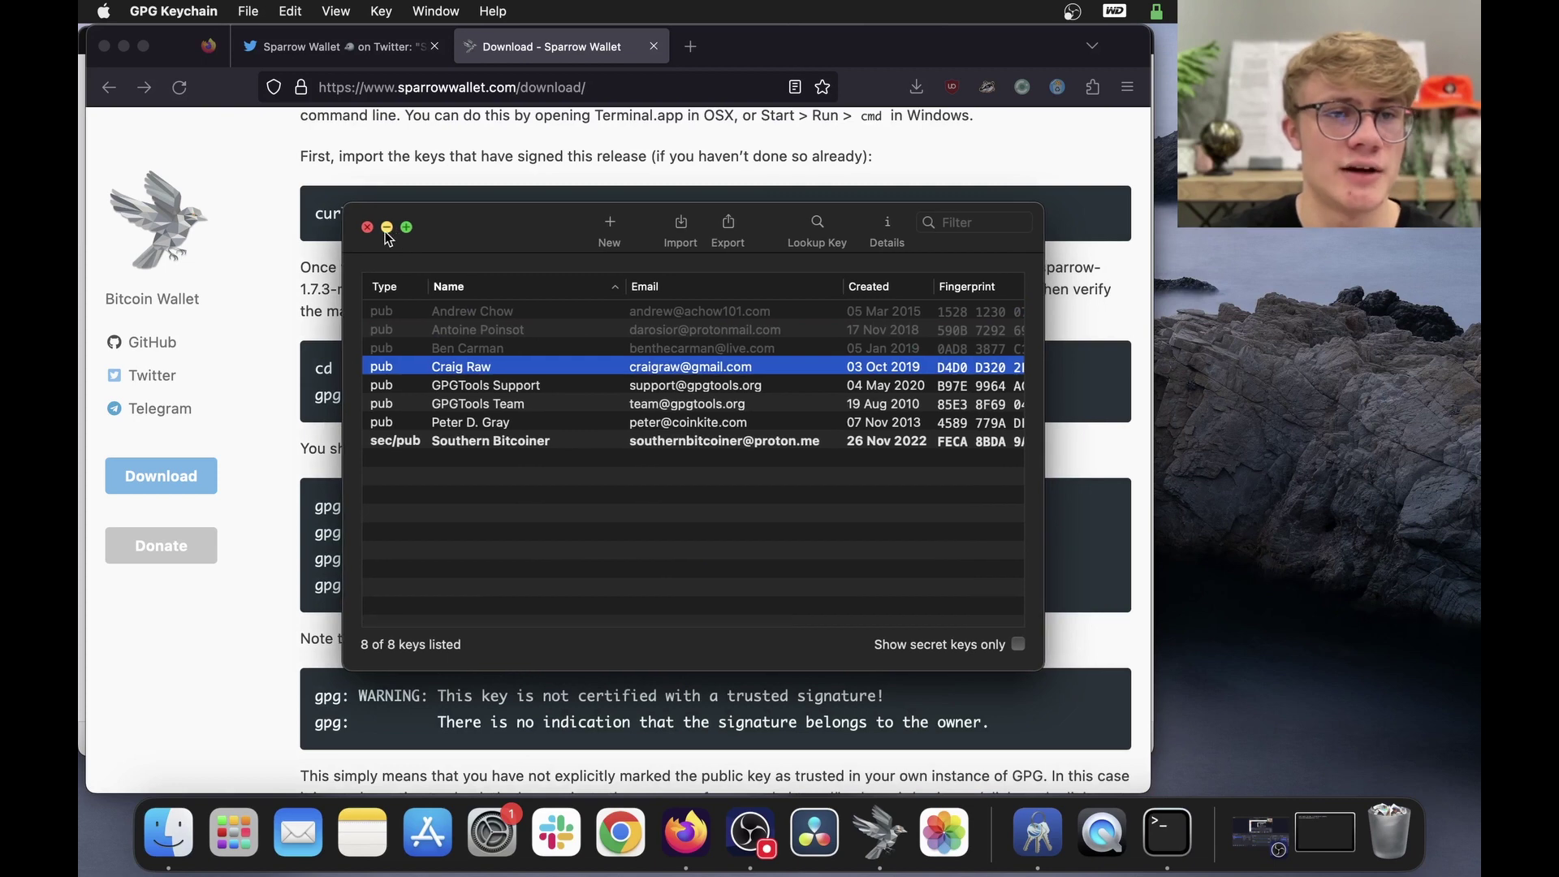
scroll(610, 422, down, 2)
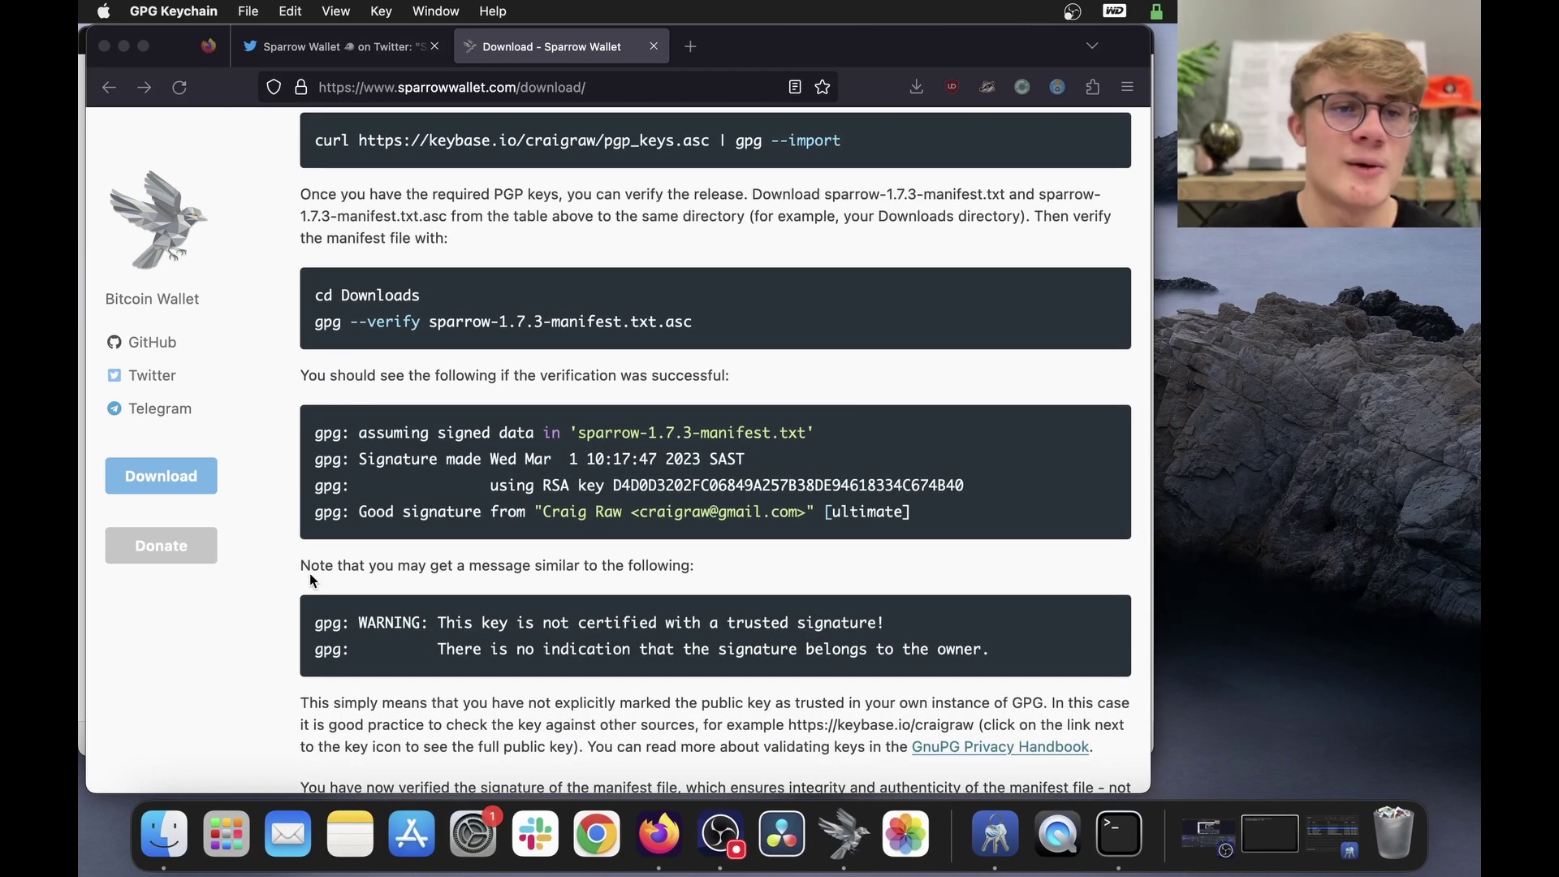
Run 'cd Downloads' in Terminal, copied from the download instructions.
scroll(445, 325, down, 1)
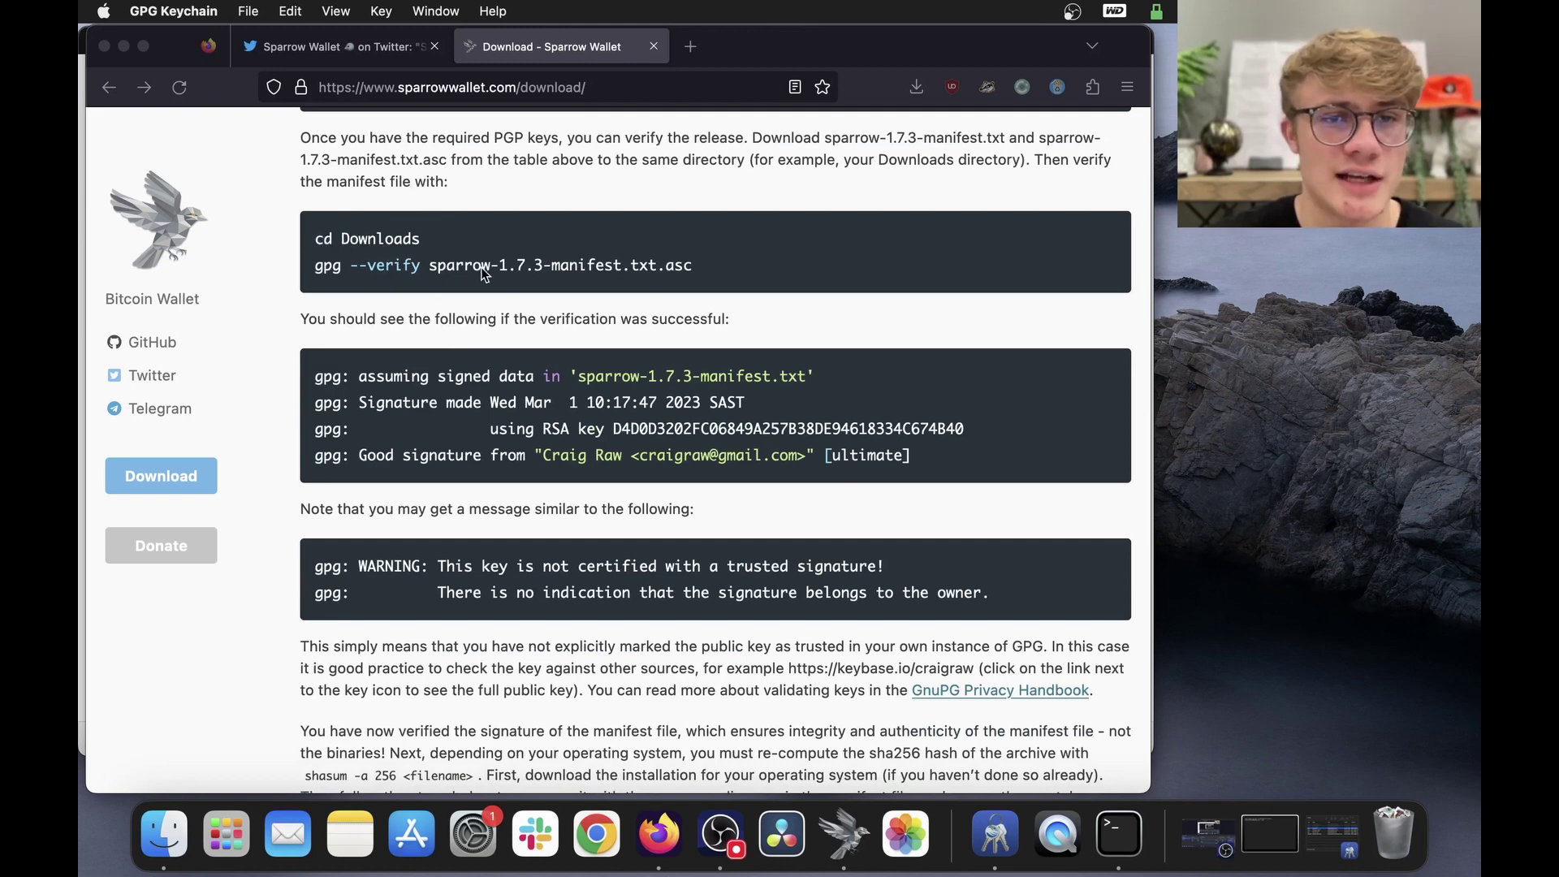
click(1270, 832)
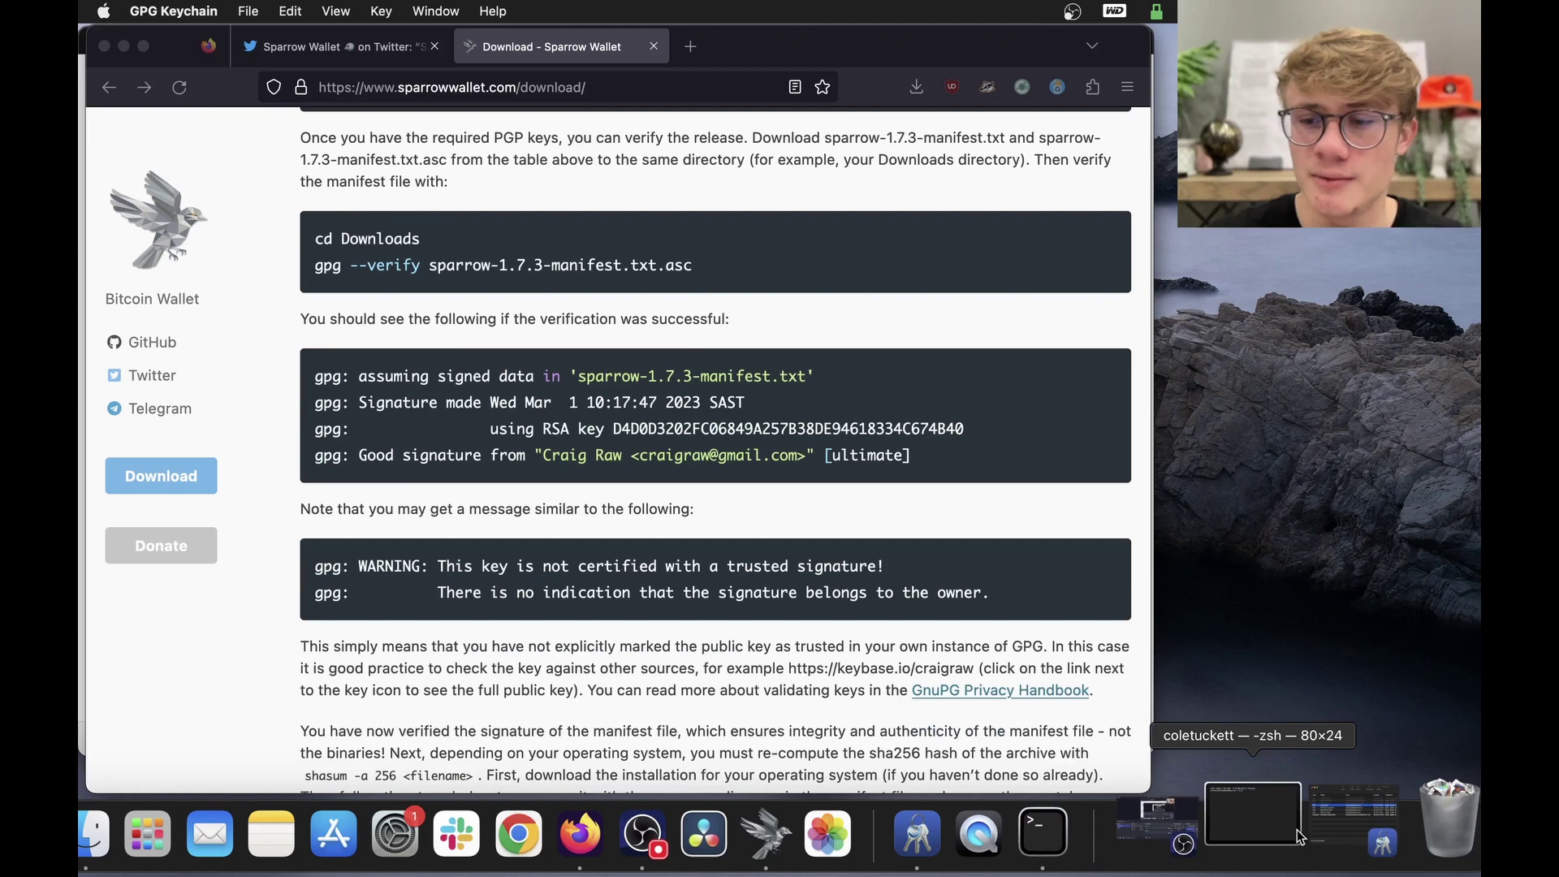
click(490, 242)
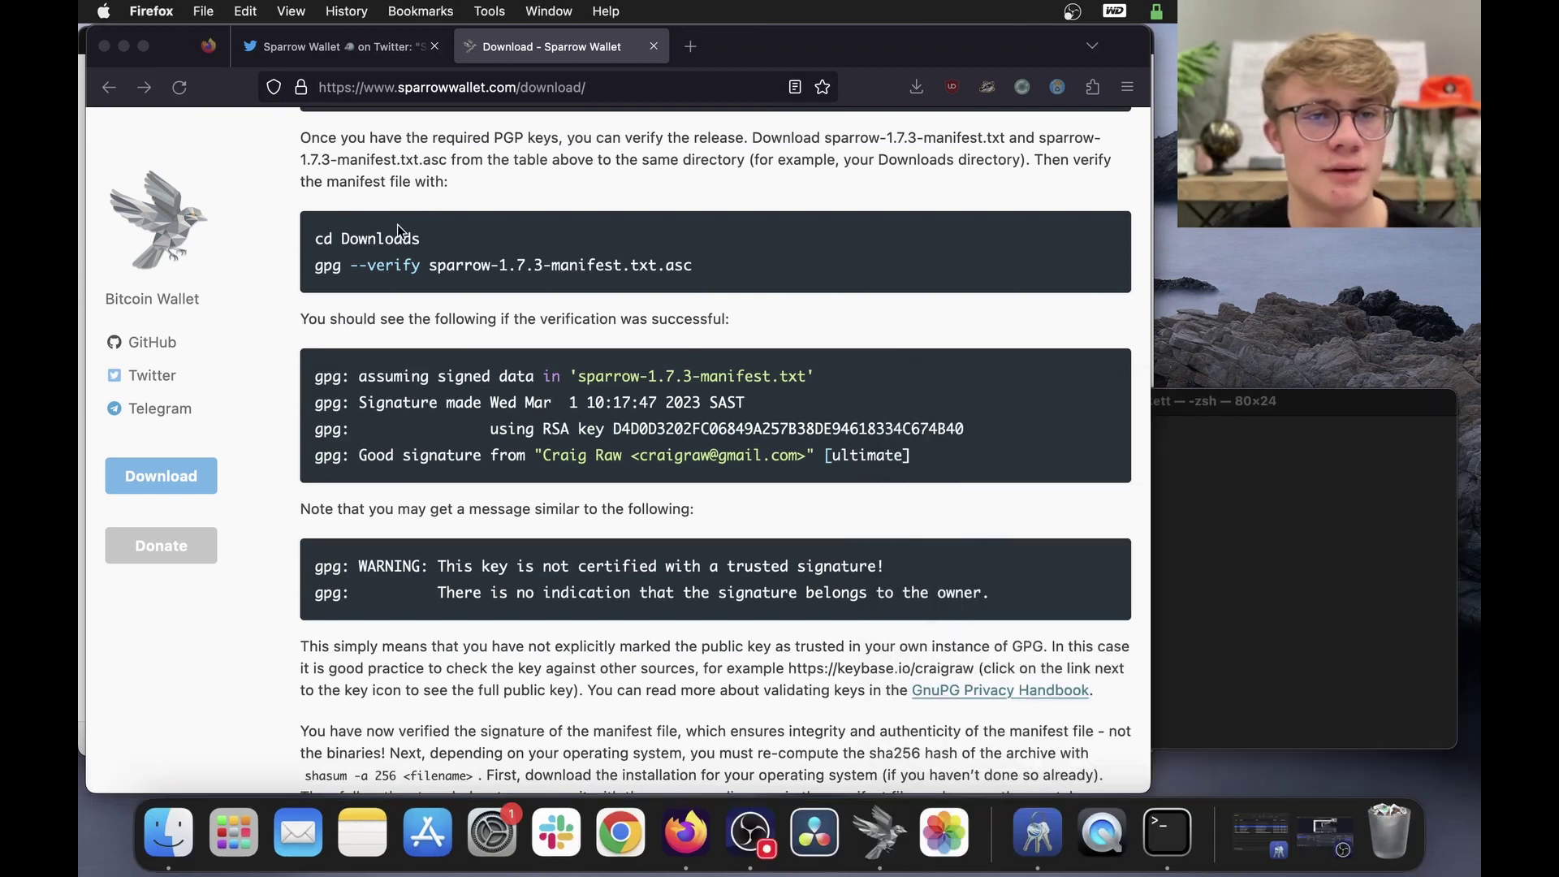
triple_click(365, 240)
key(super+c)
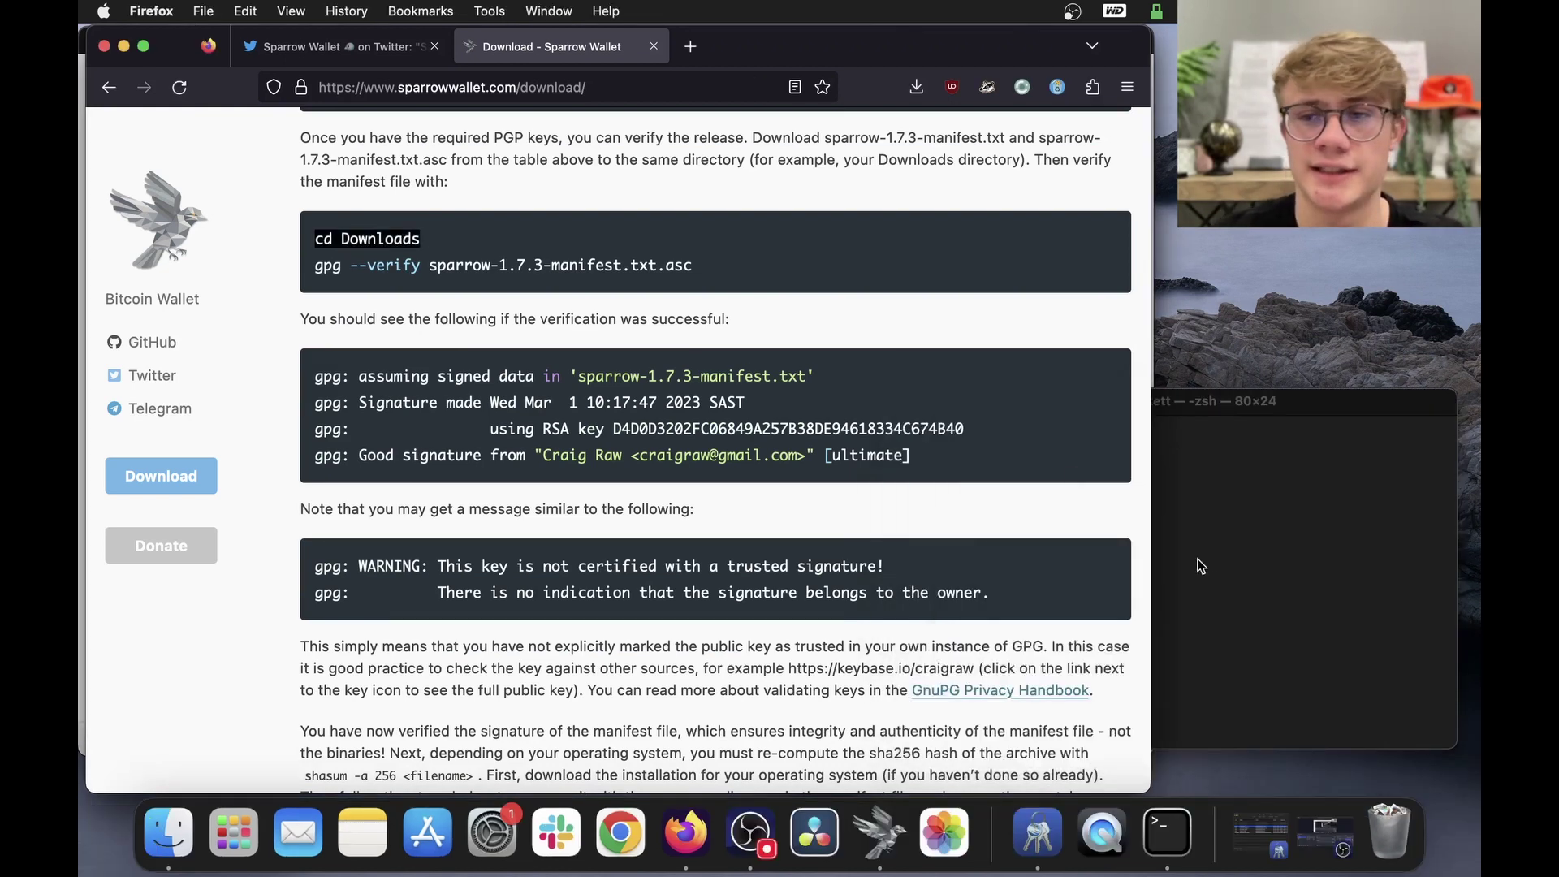
click(1276, 608)
key(super+v)
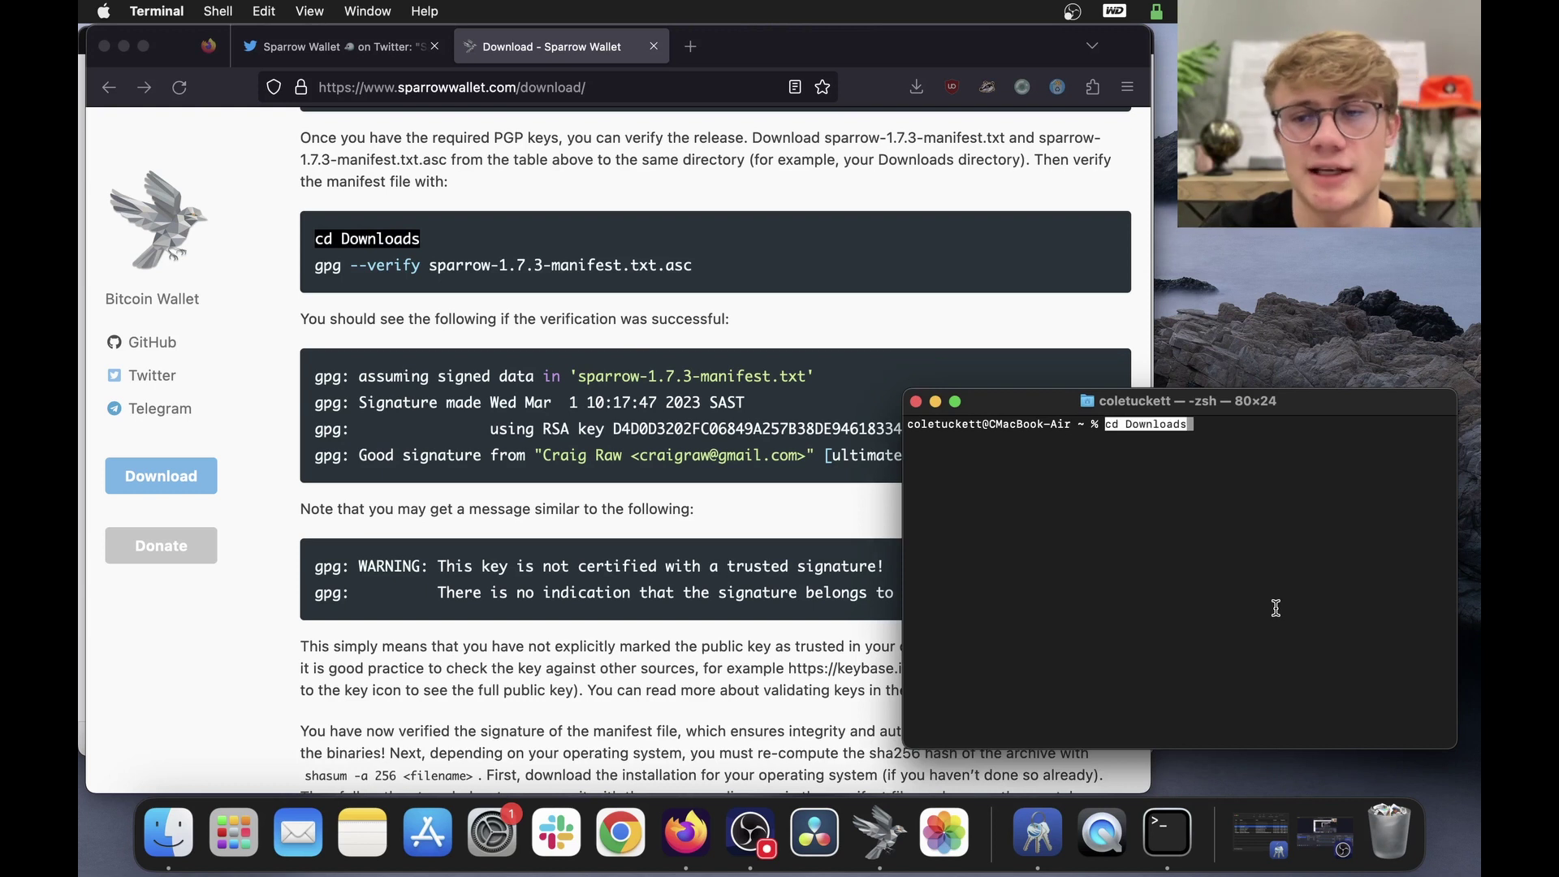
key(Return)
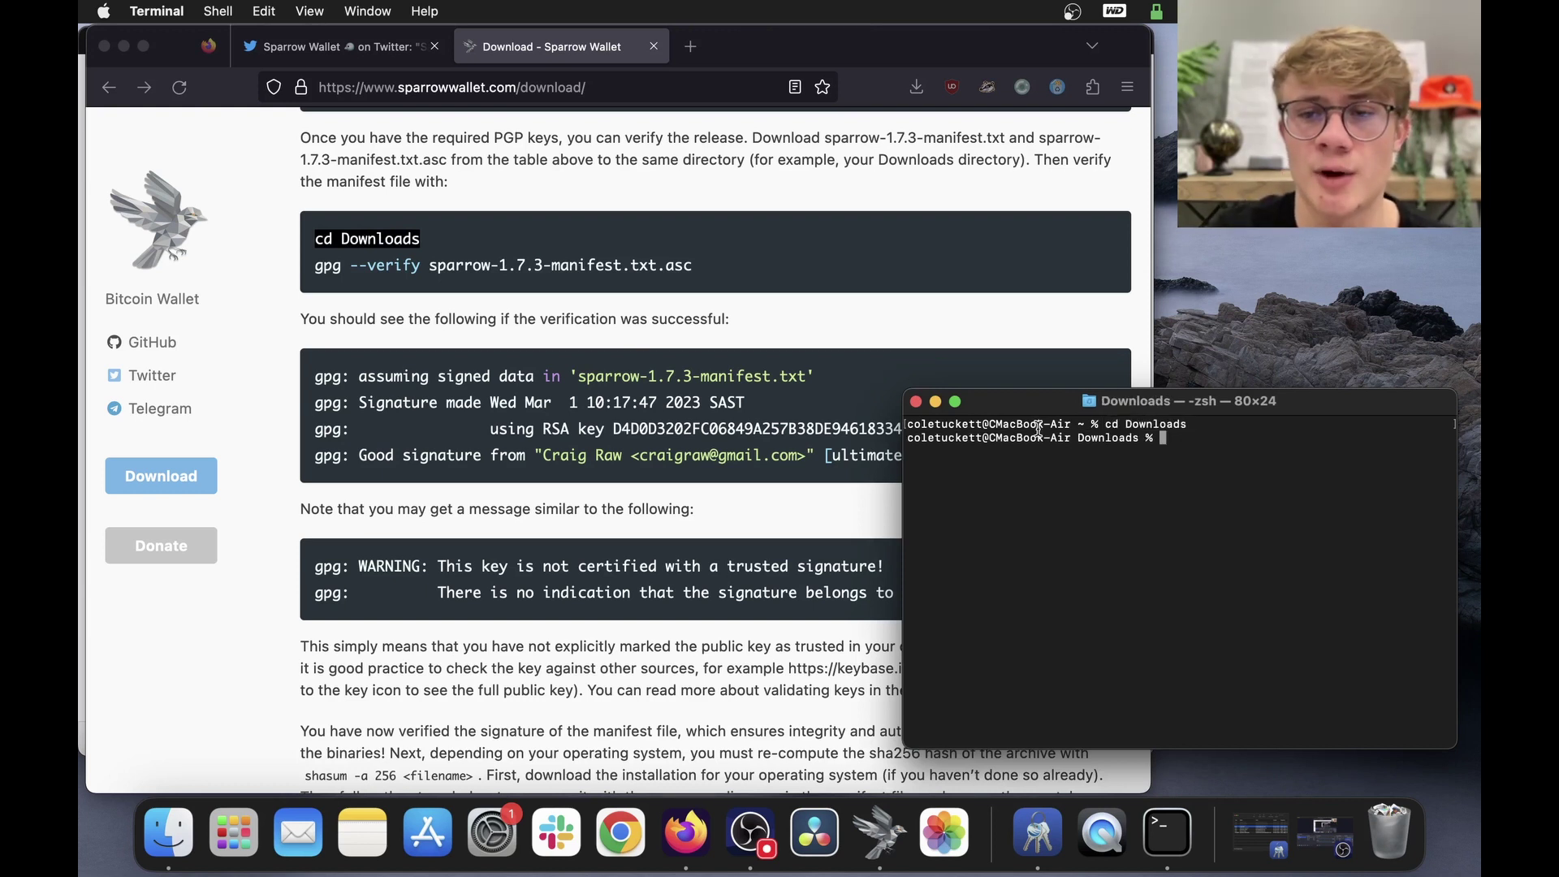
Confirm the three Sparrow release files are in the Downloads folder.
drag(1078, 438, 1169, 439)
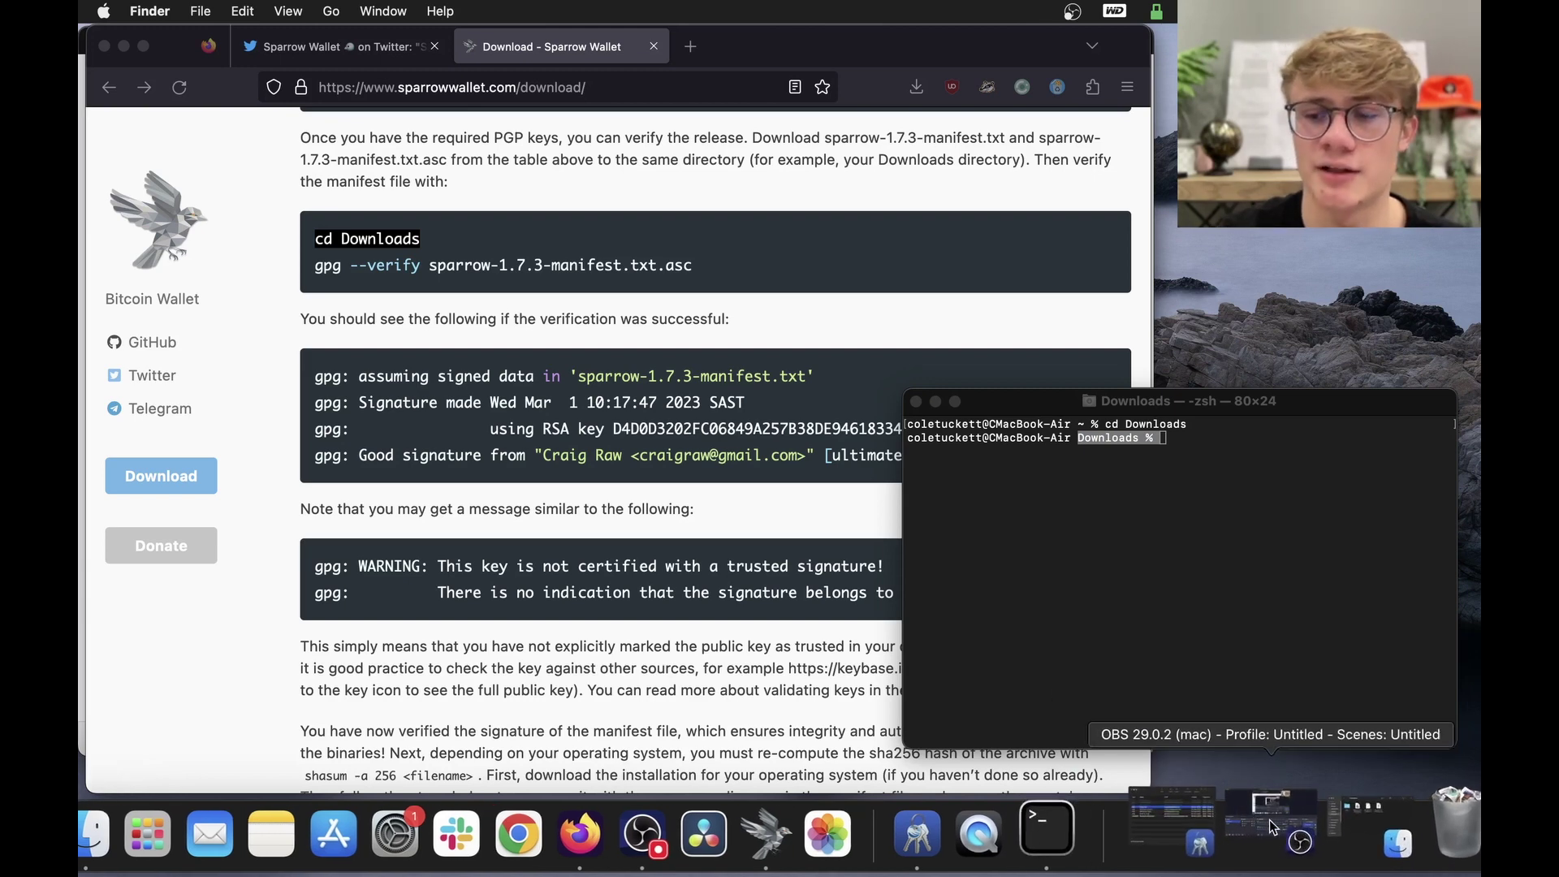
click(1312, 827)
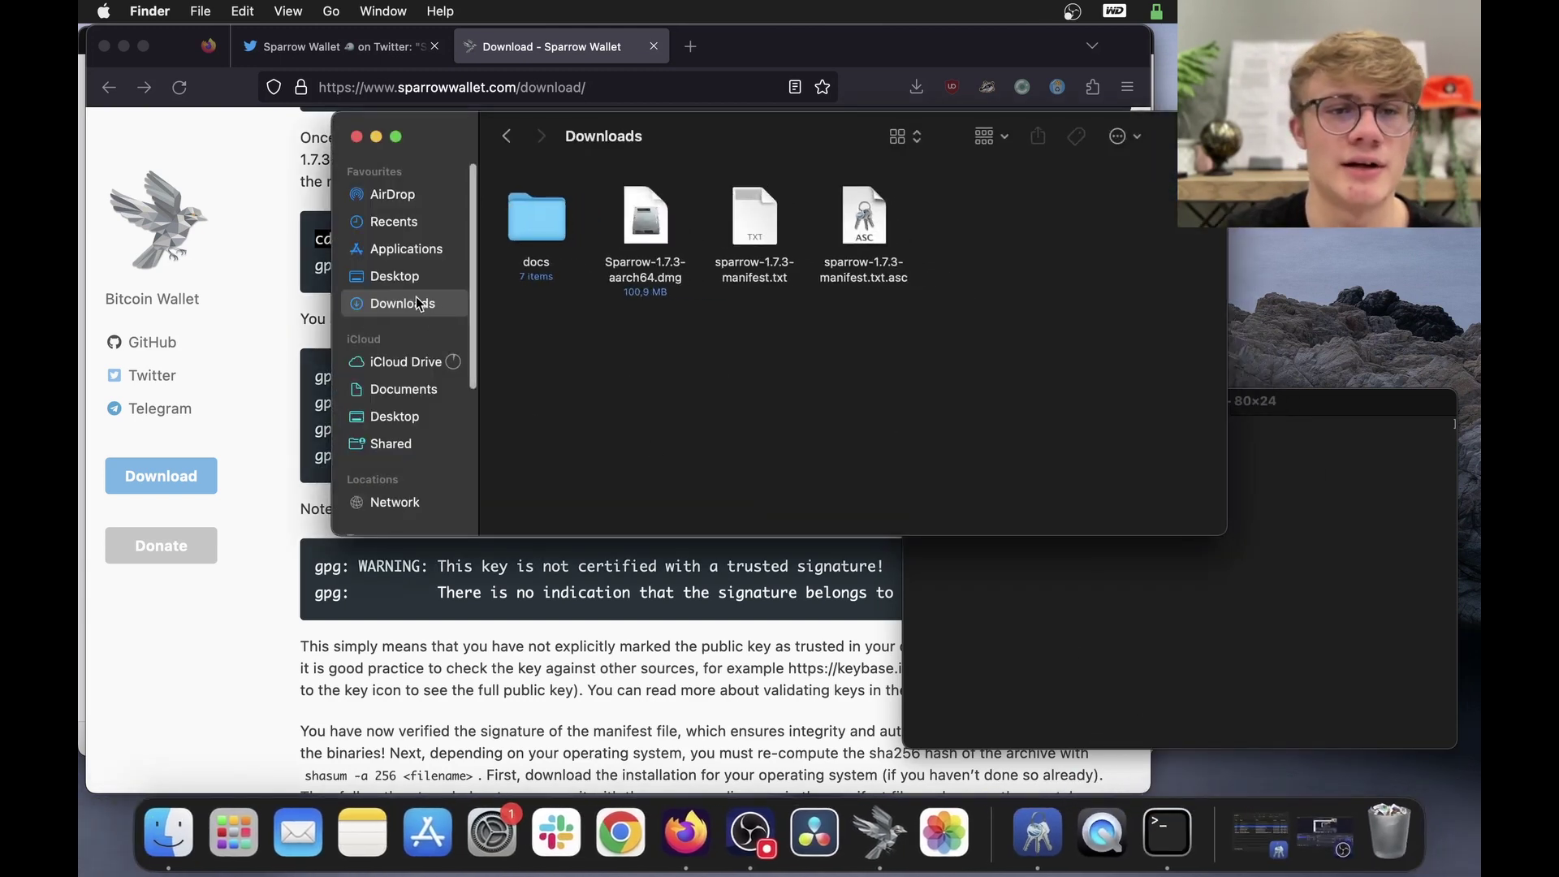
drag(923, 319, 660, 242)
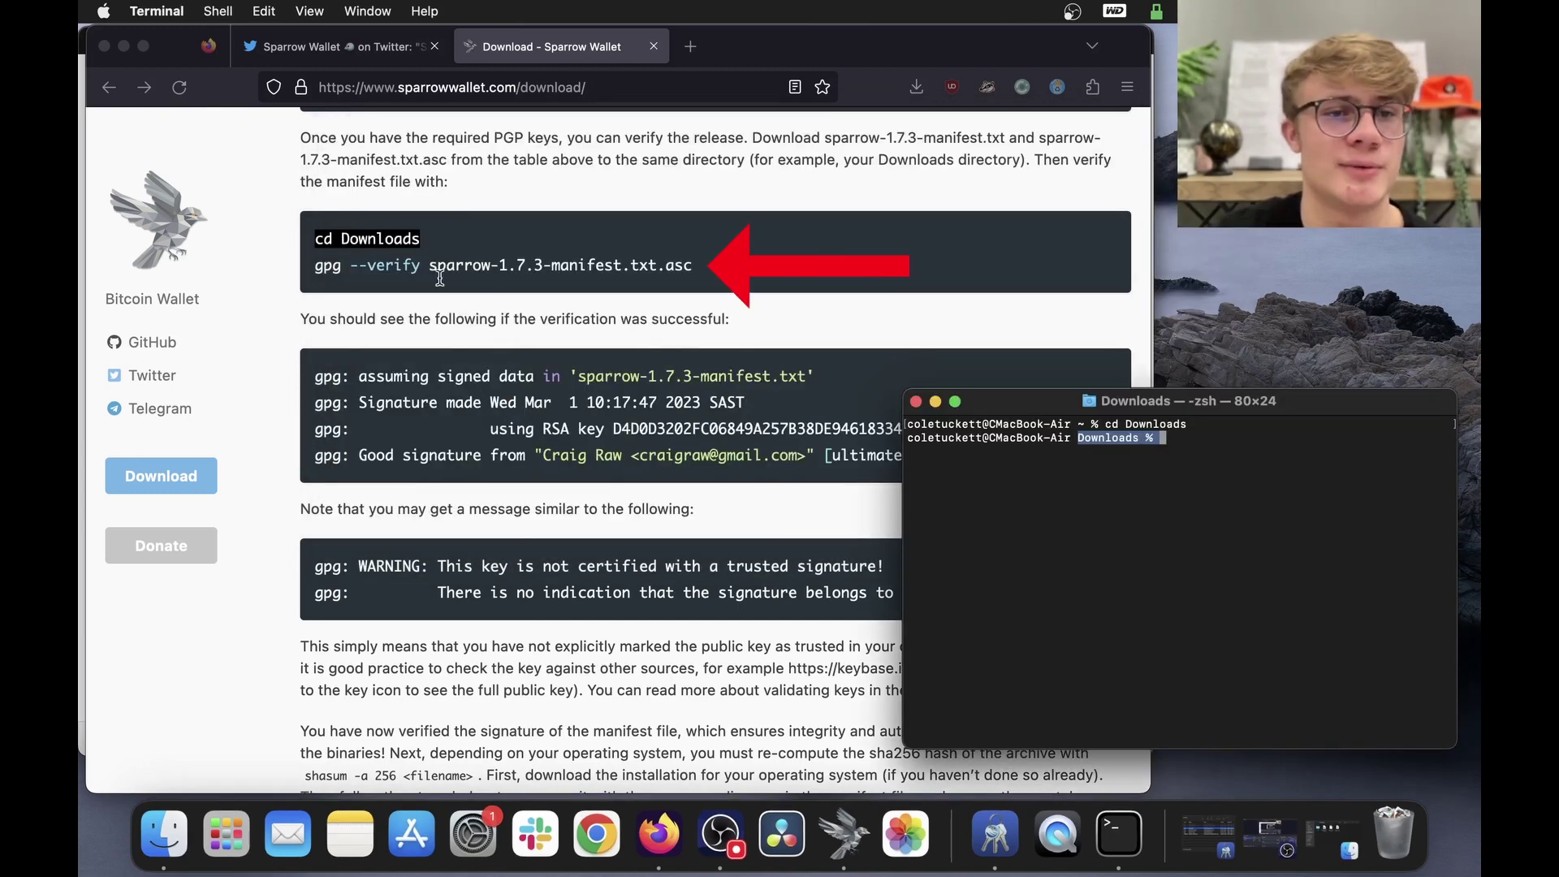
Paste 'gpg --verify sparrow-1.7.3-manifest.txt.asc' from the page into Terminal.
click(435, 272)
triple_click(432, 271)
key(super+c)
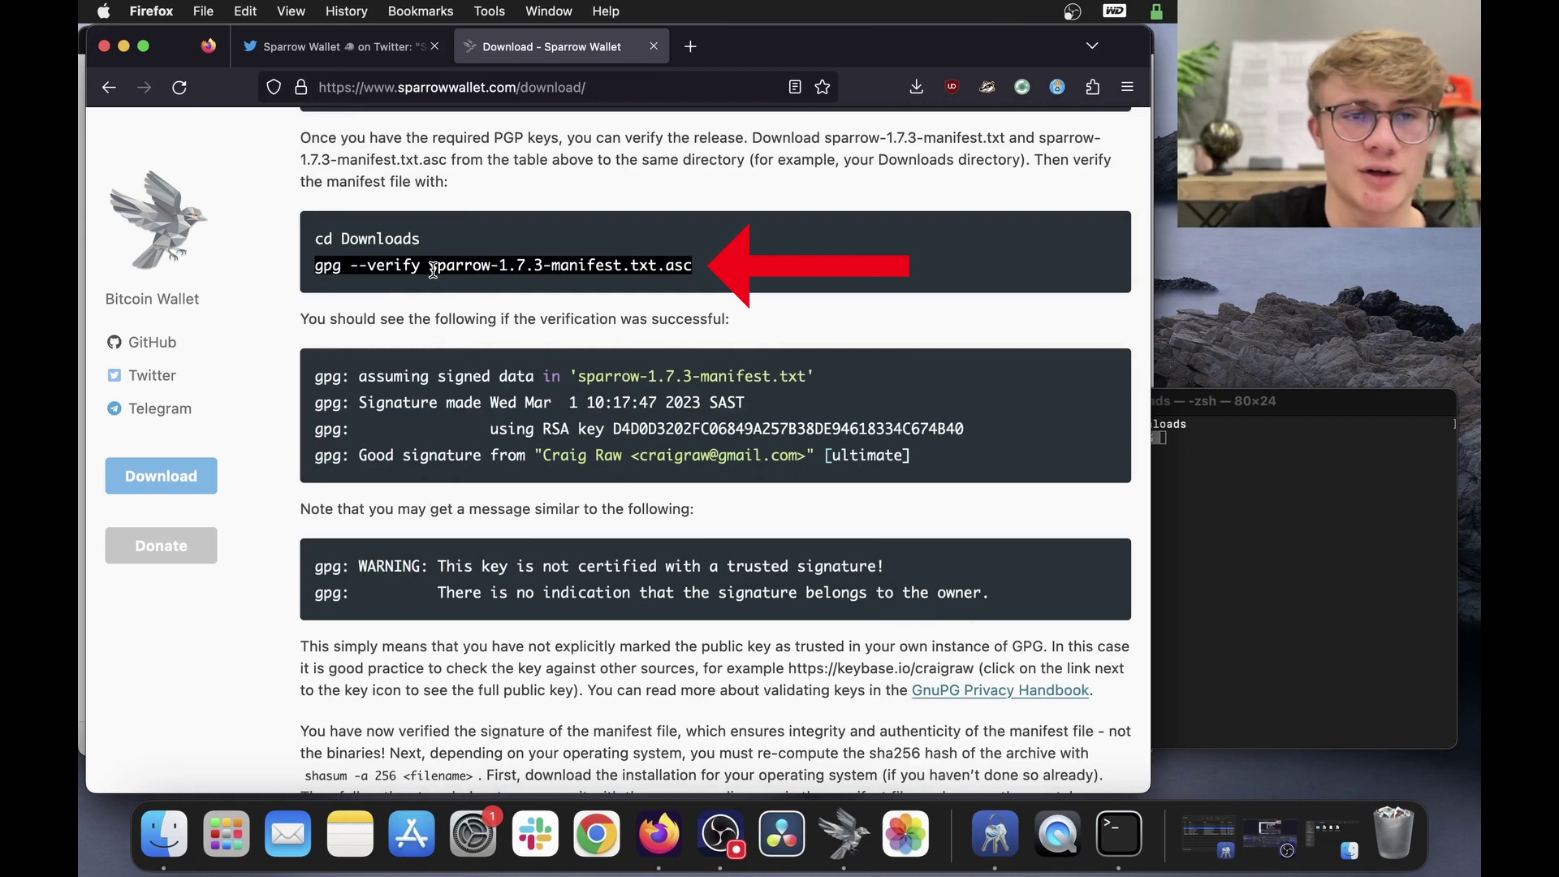
click(1440, 528)
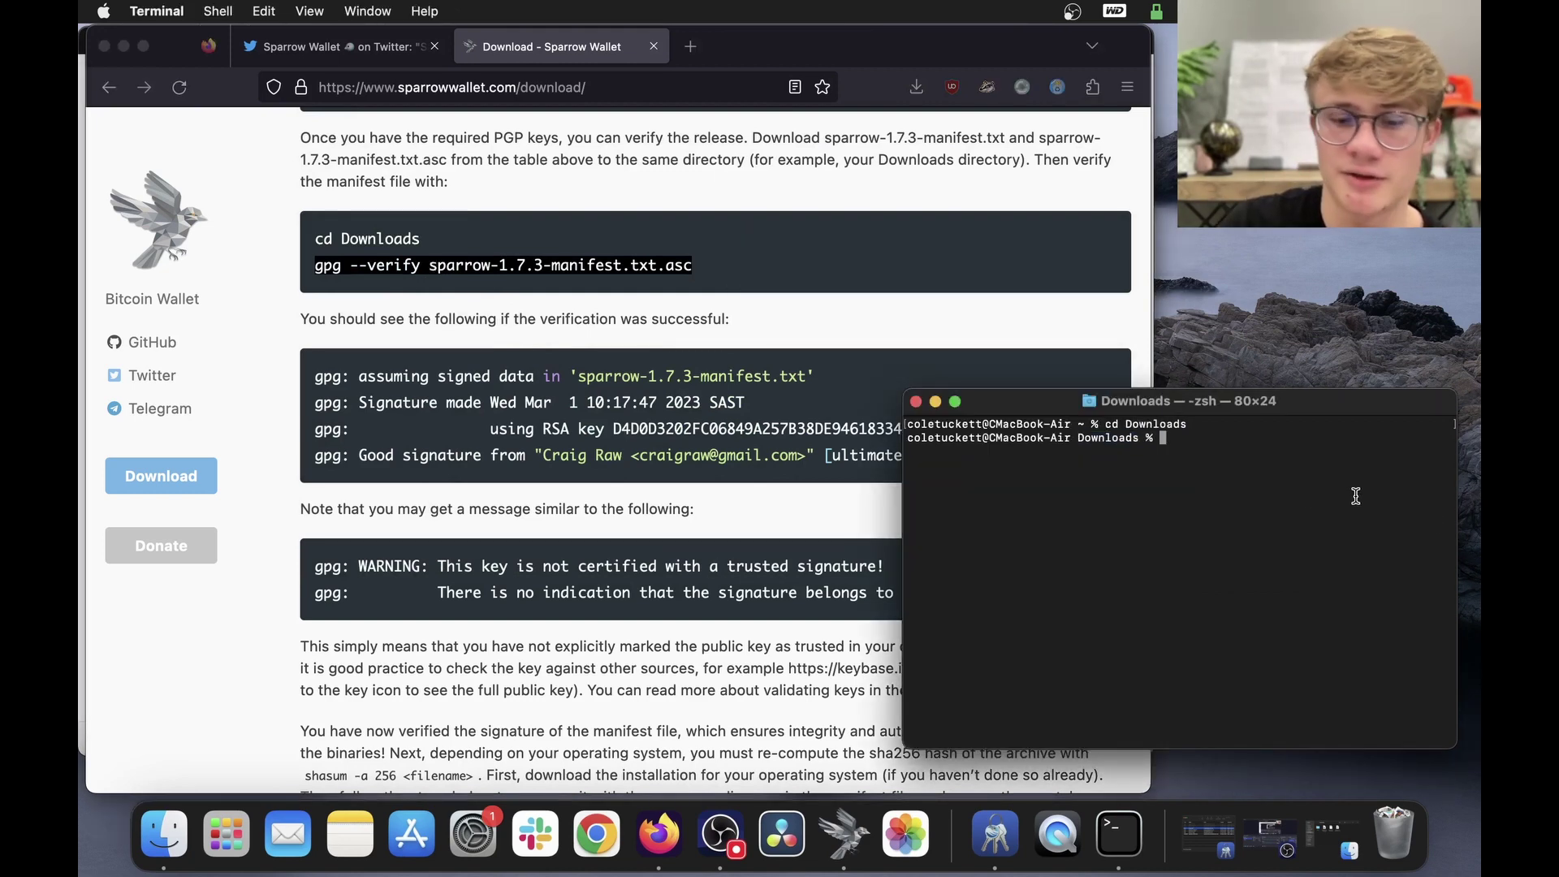
key(super+v)
key(Return)
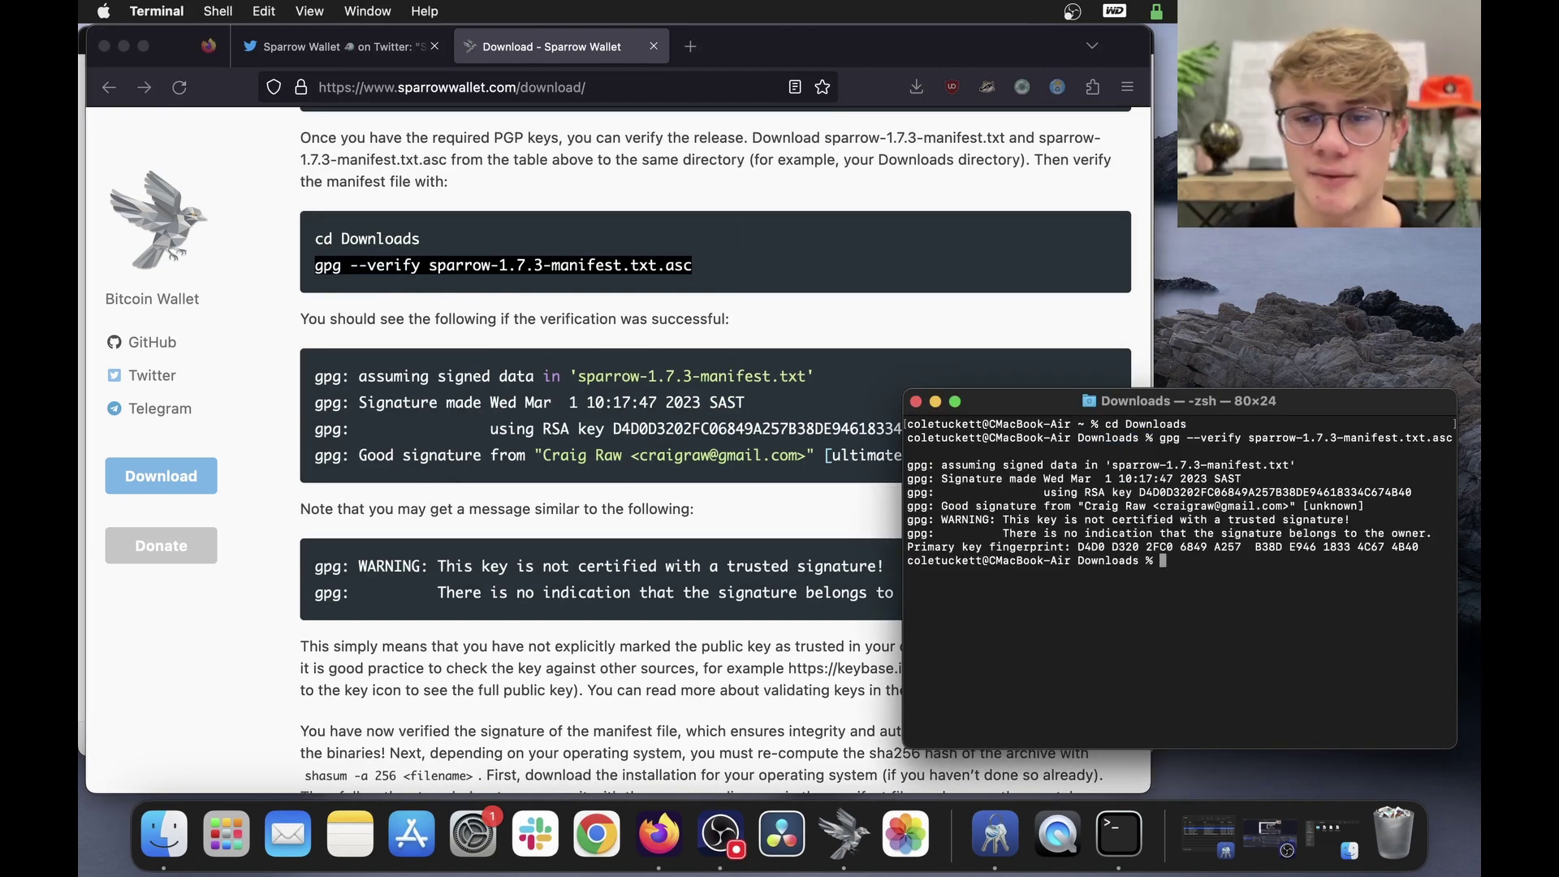
click(518, 434)
scroll(518, 434, down, 1)
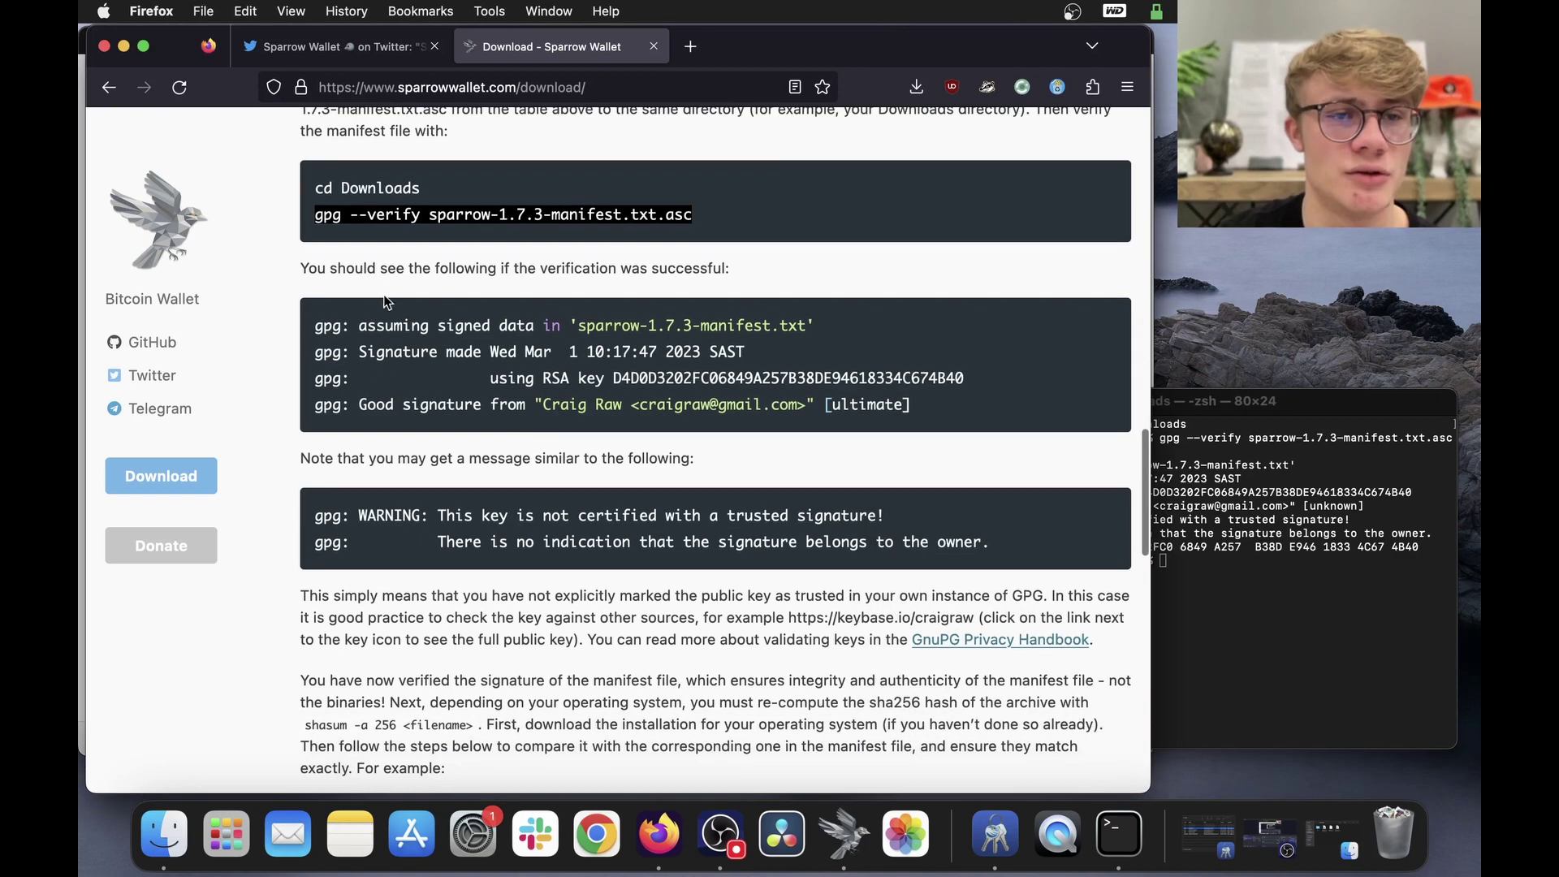
drag(315, 324, 970, 415)
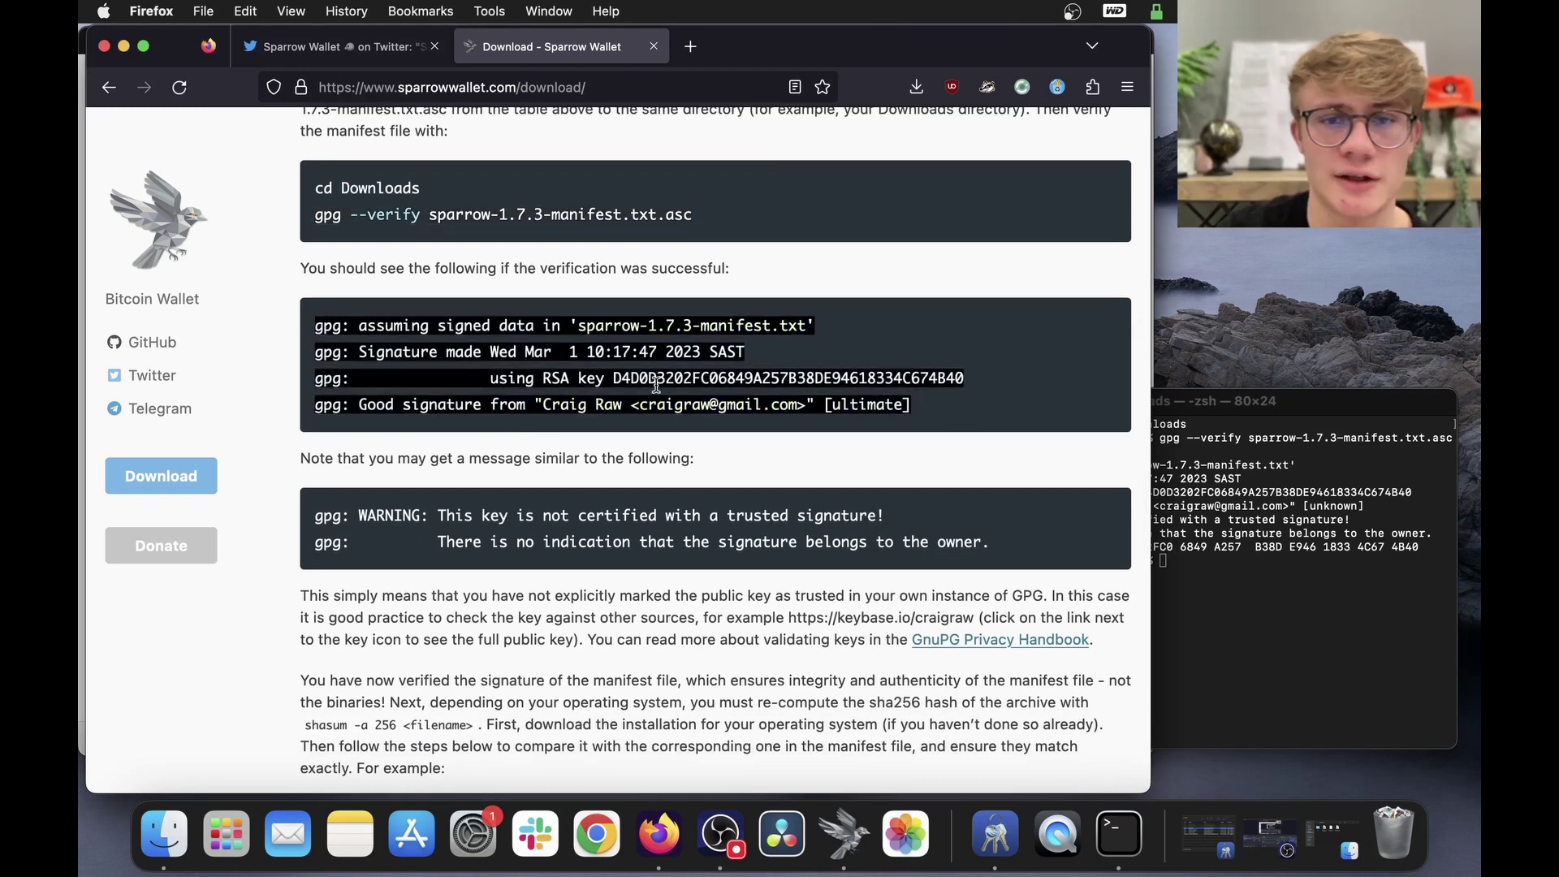
click(1340, 658)
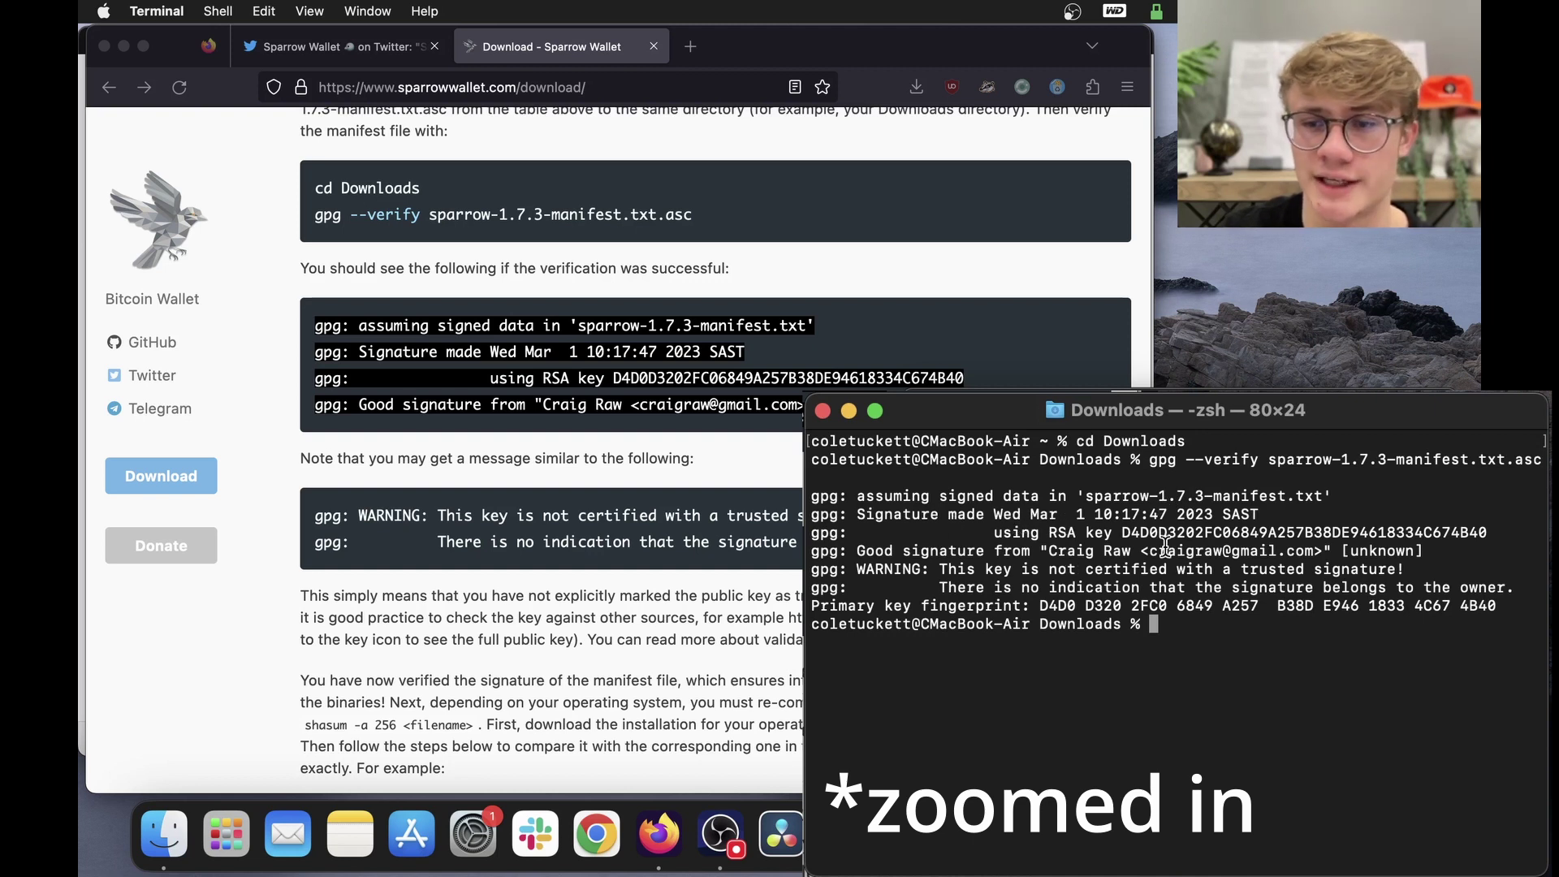
drag(1122, 533, 1498, 542)
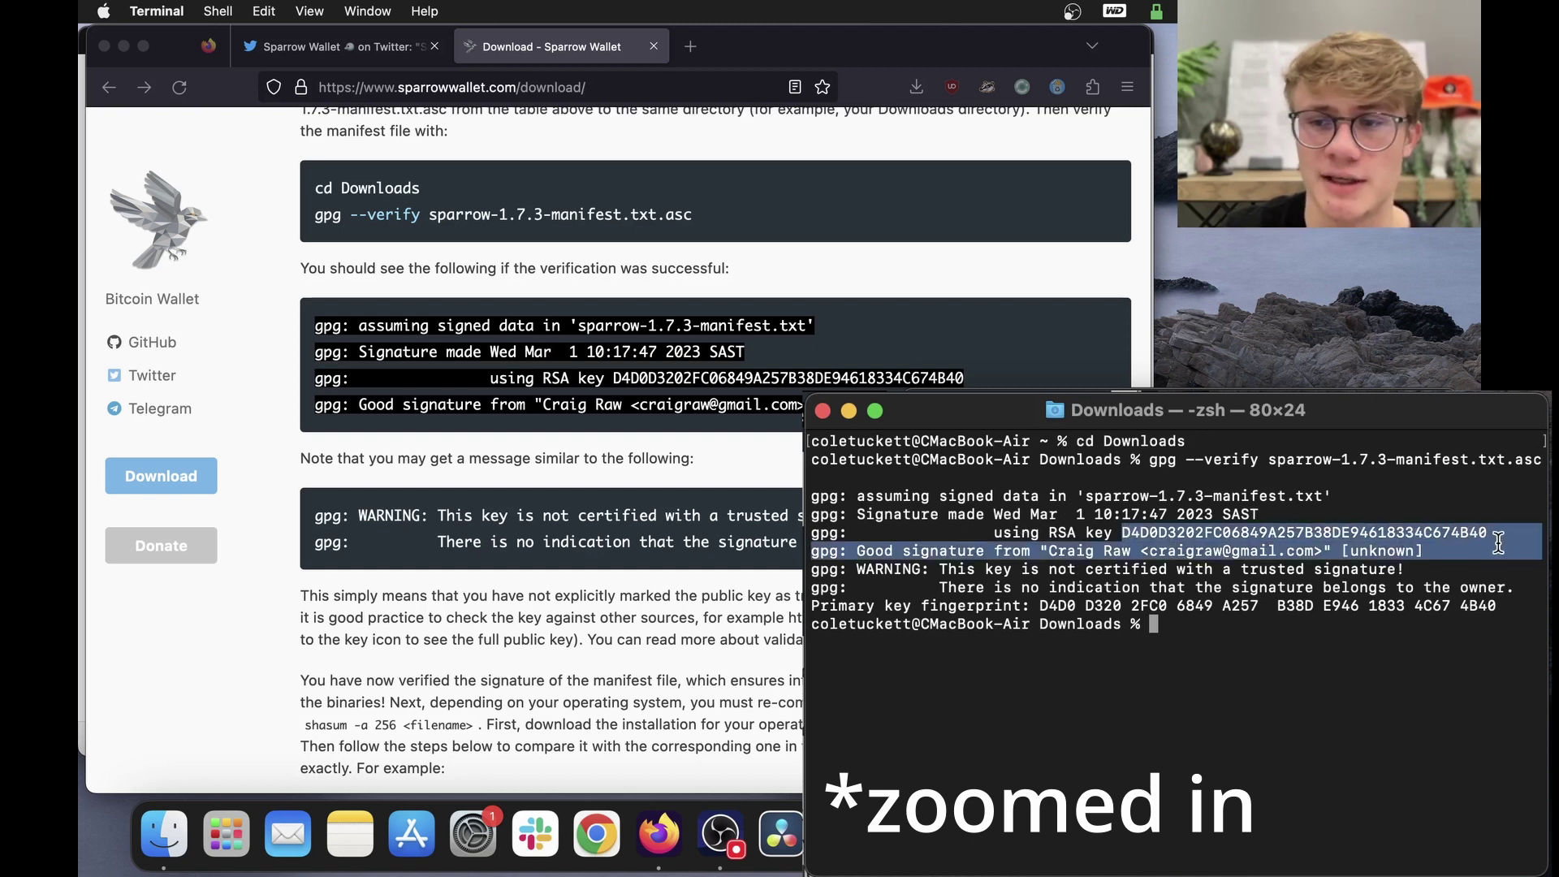
click(461, 436)
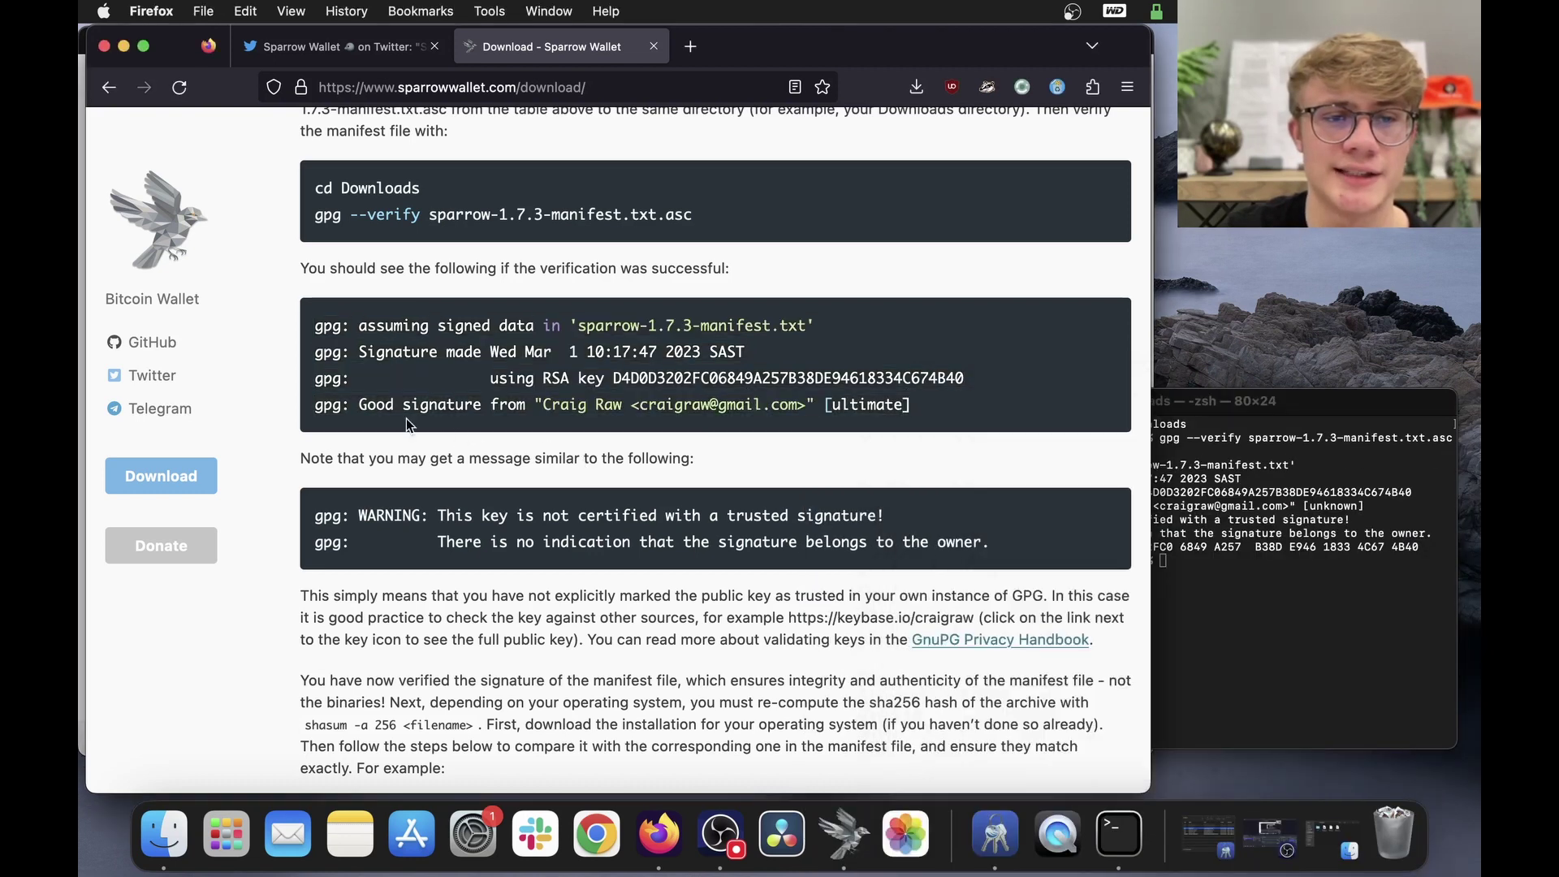
click(1202, 520)
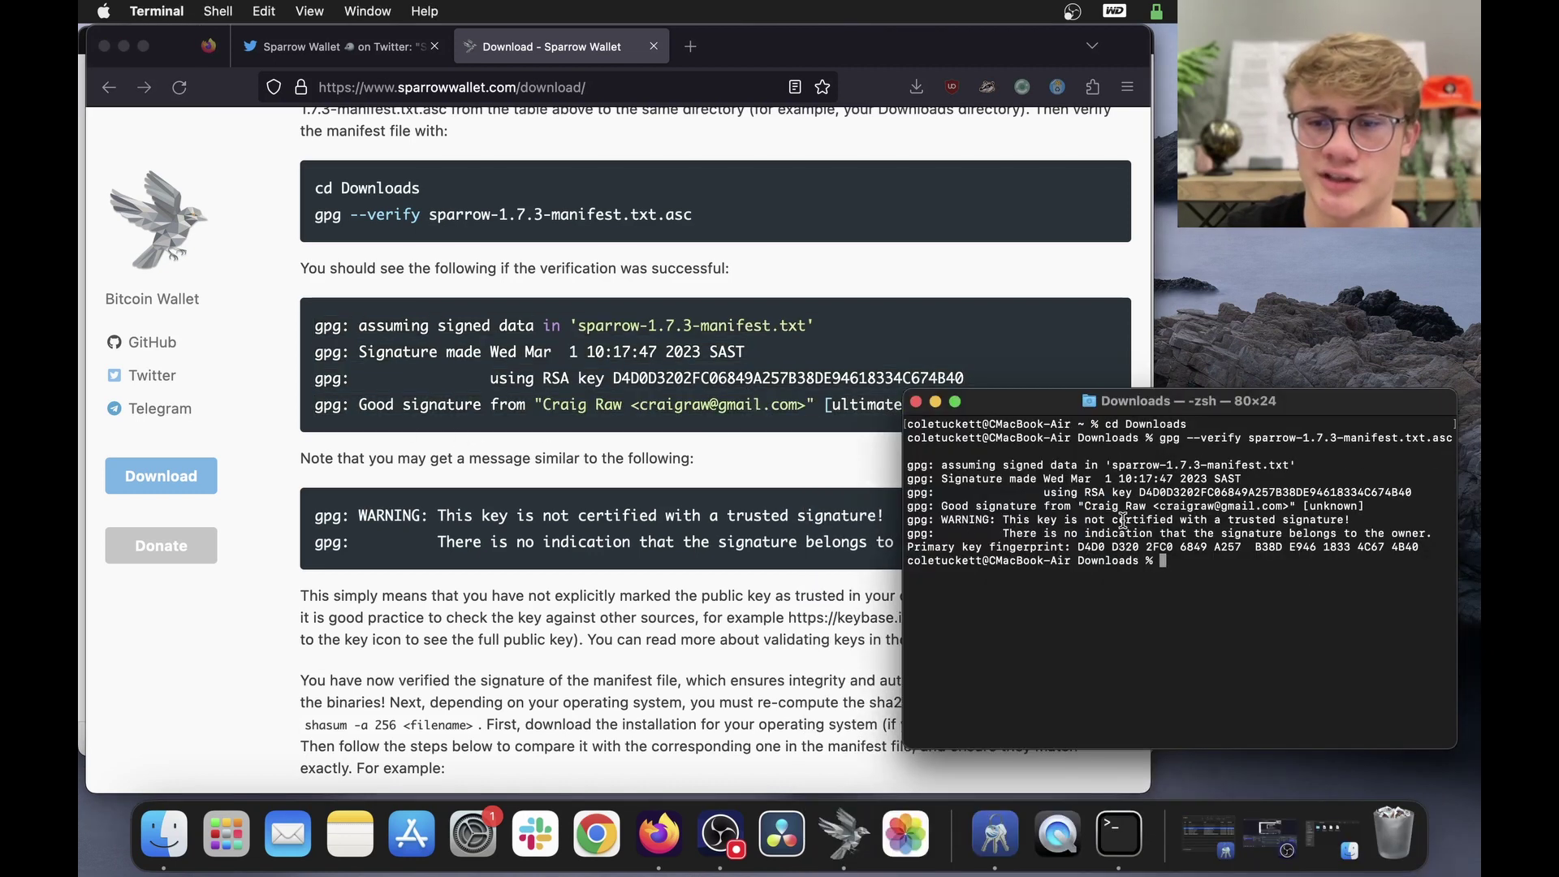
click(617, 487)
scroll(487, 406, down, 5)
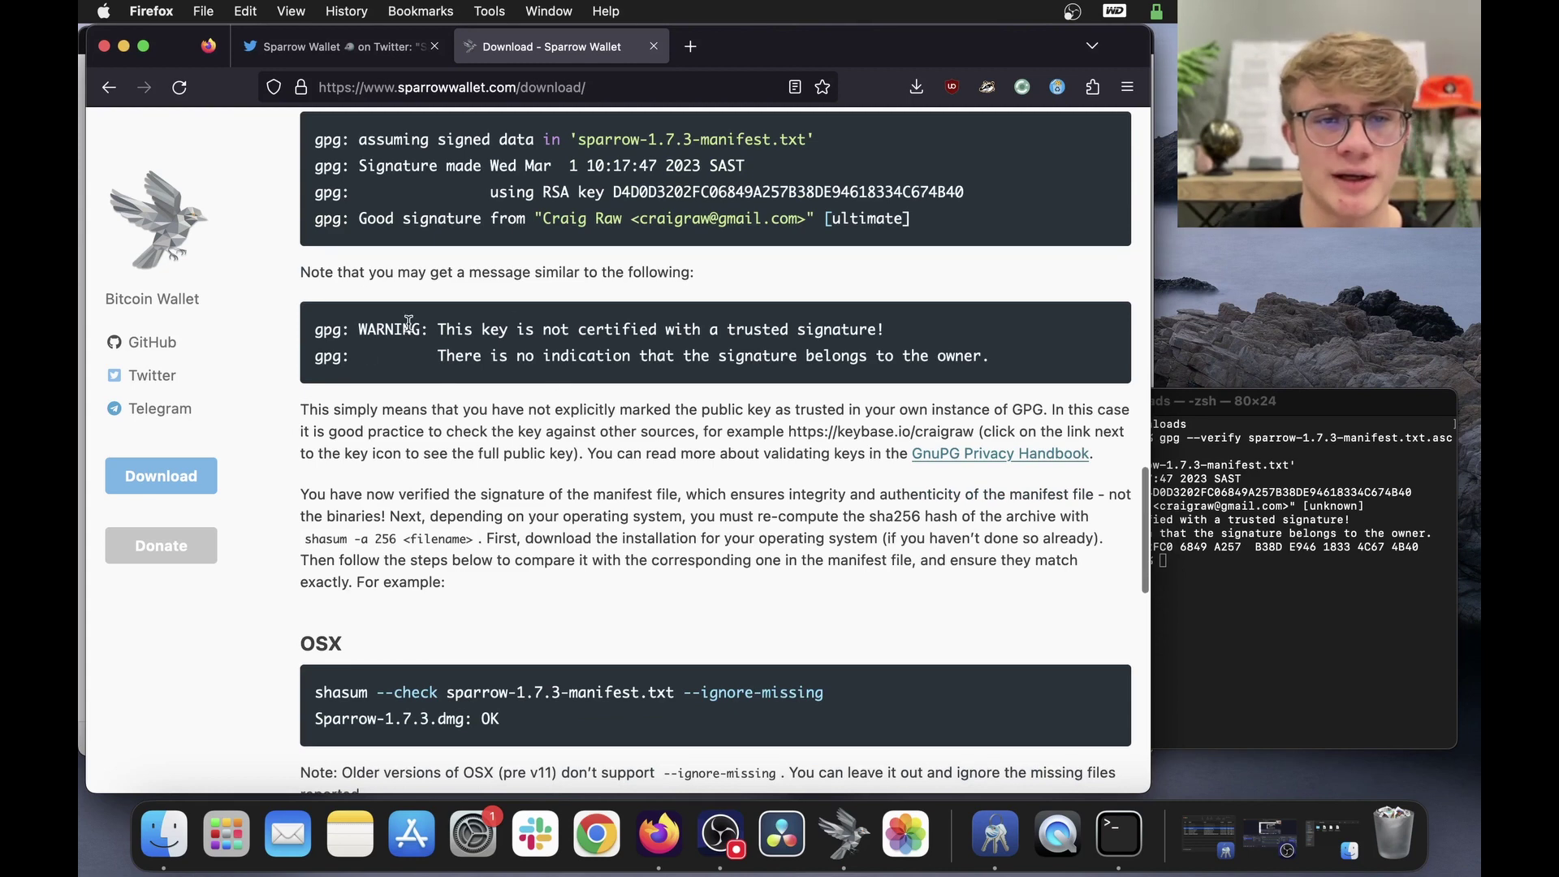
click(1156, 484)
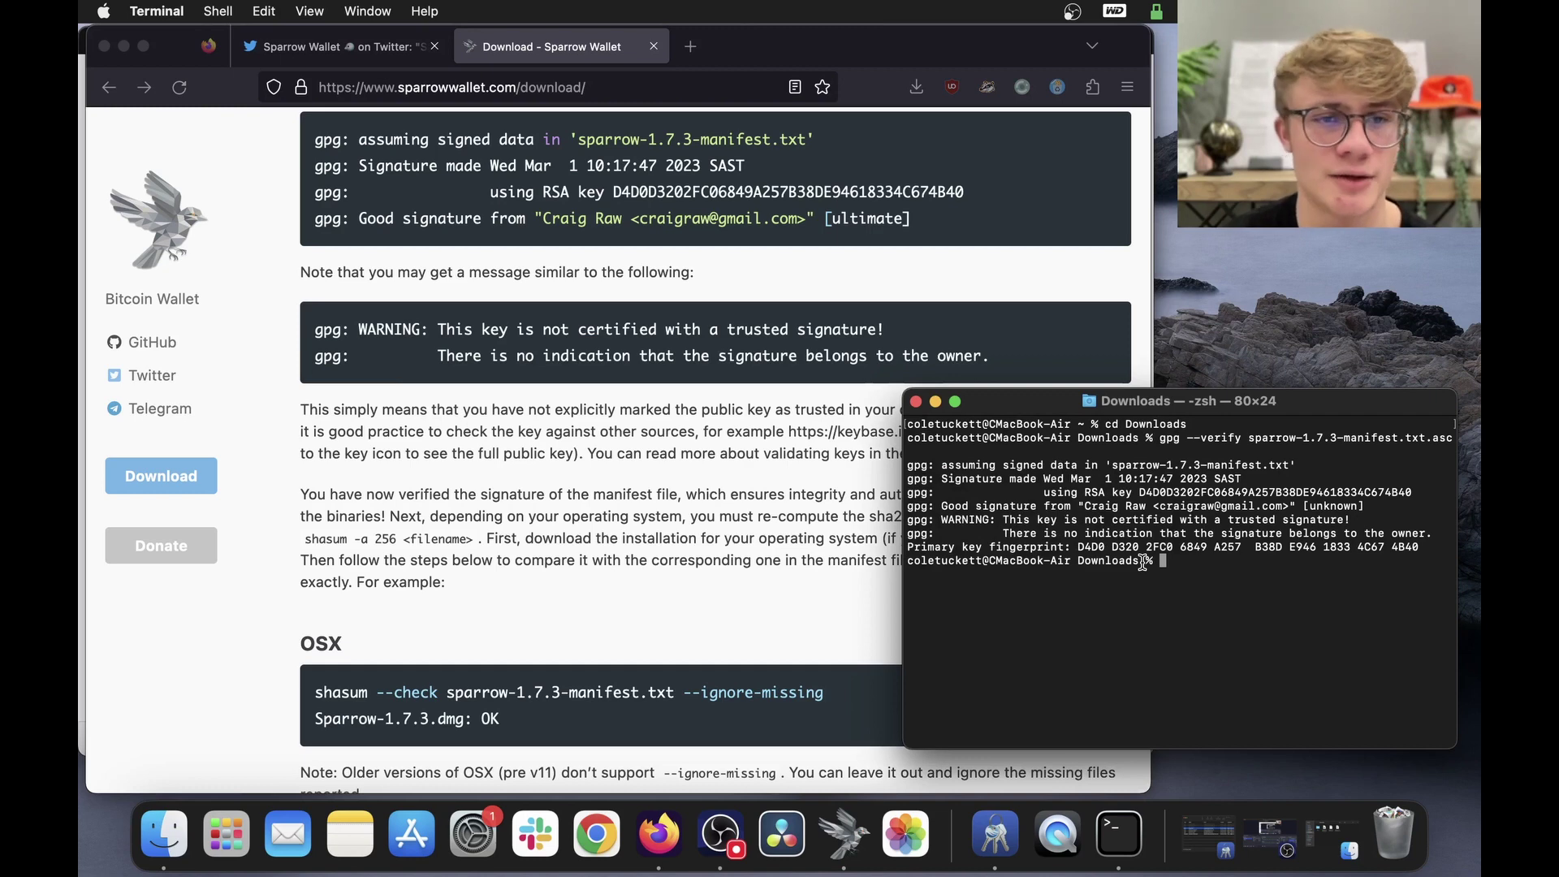
Run 'shasum --check sparrow-1.7.3-manifest.txt --ignore-missing' in Terminal, copied from the site.
click(700, 537)
scroll(699, 537, down, 1)
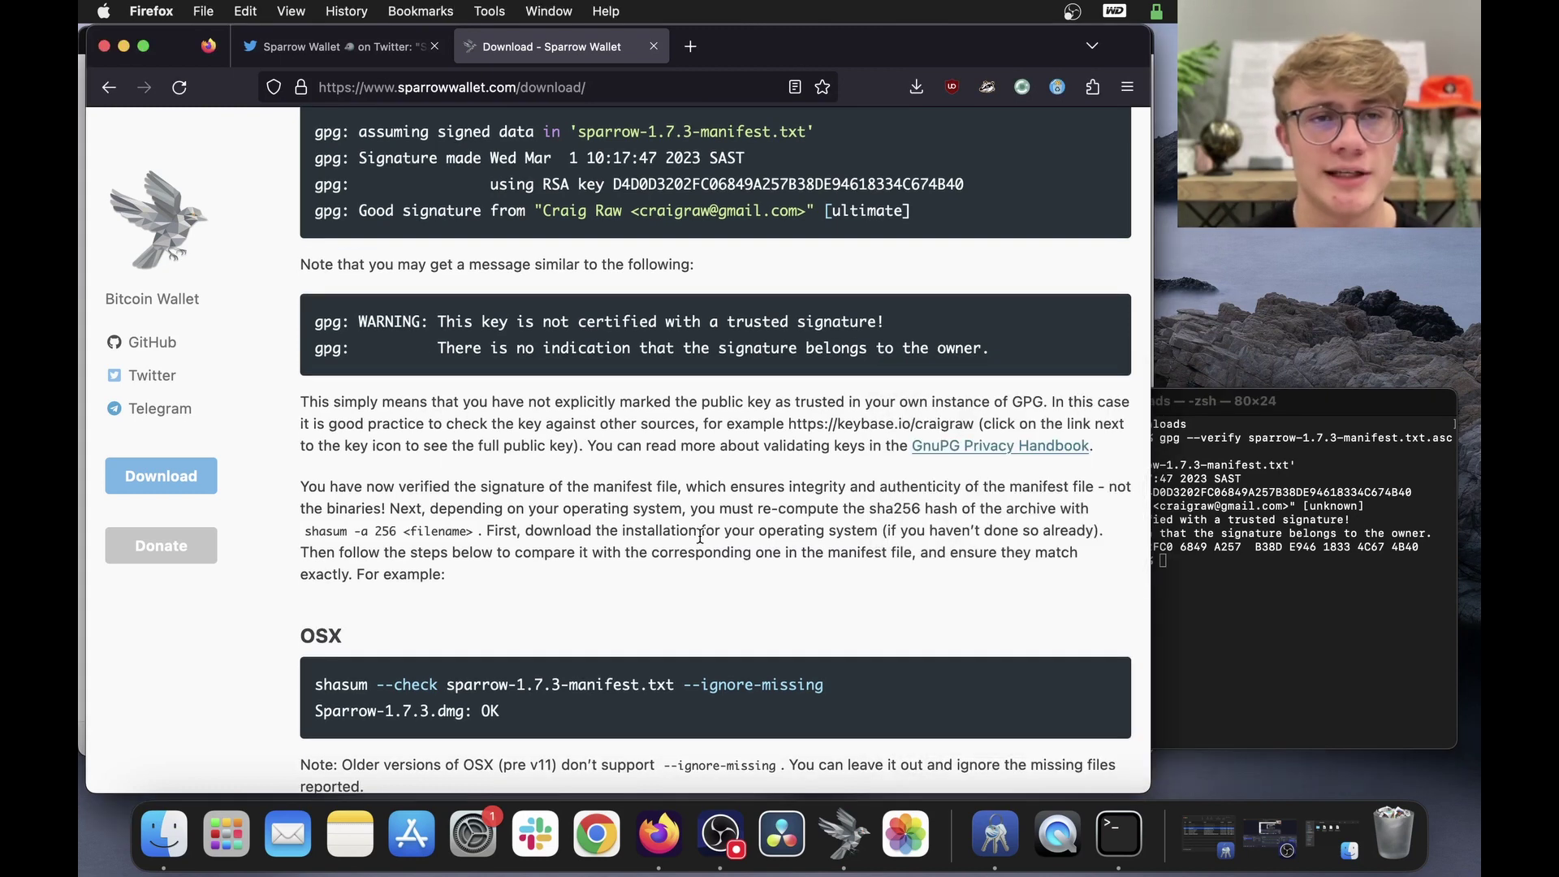
scroll(700, 537, down, 10)
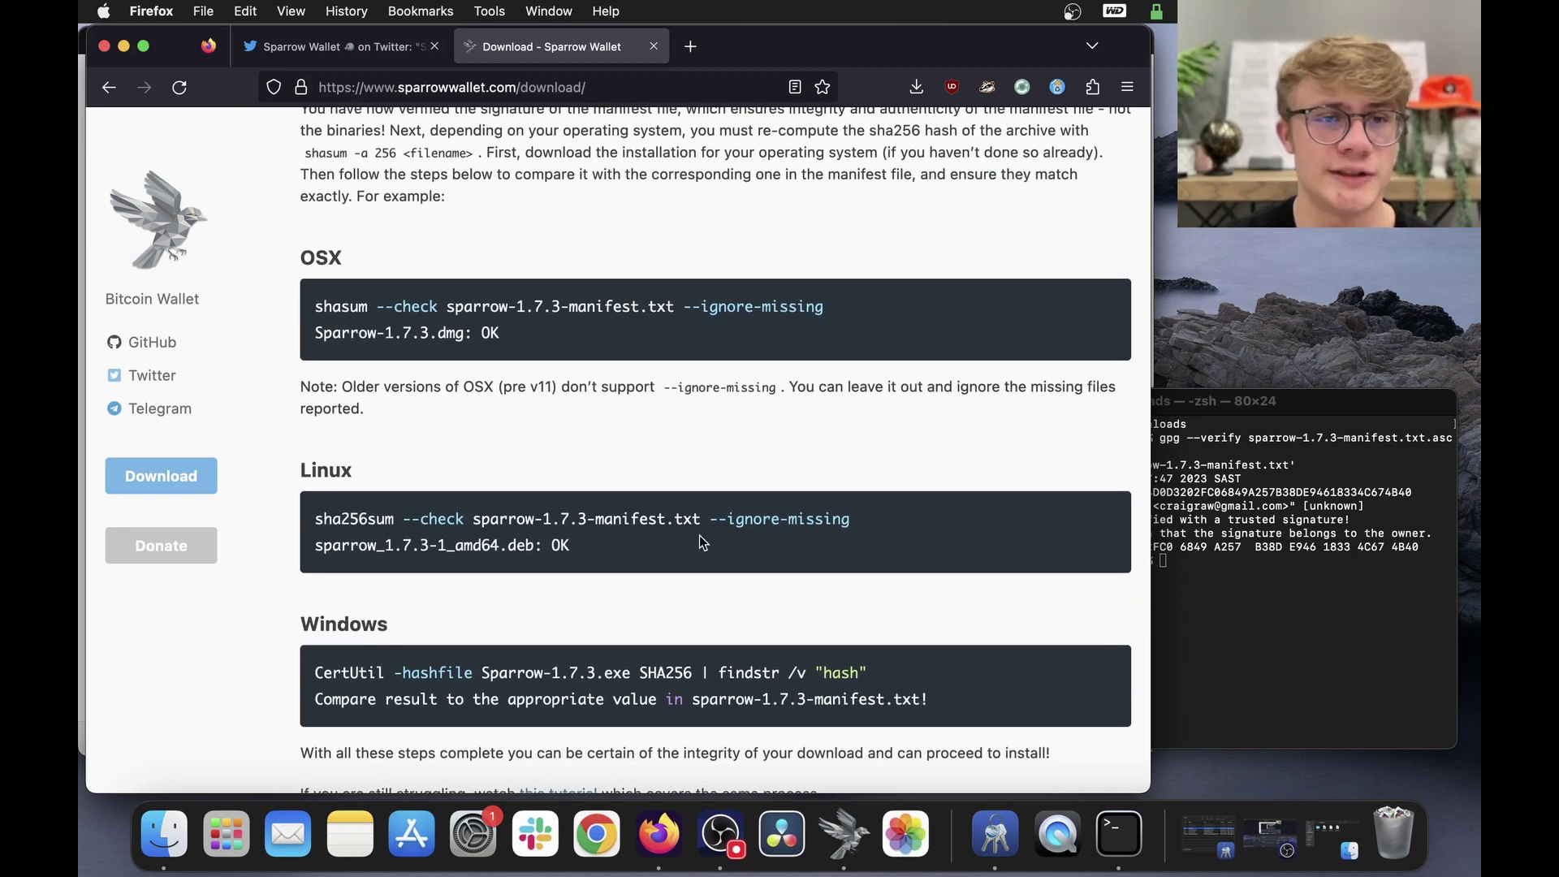
scroll(699, 540, down, 4)
scroll(700, 540, up, 3)
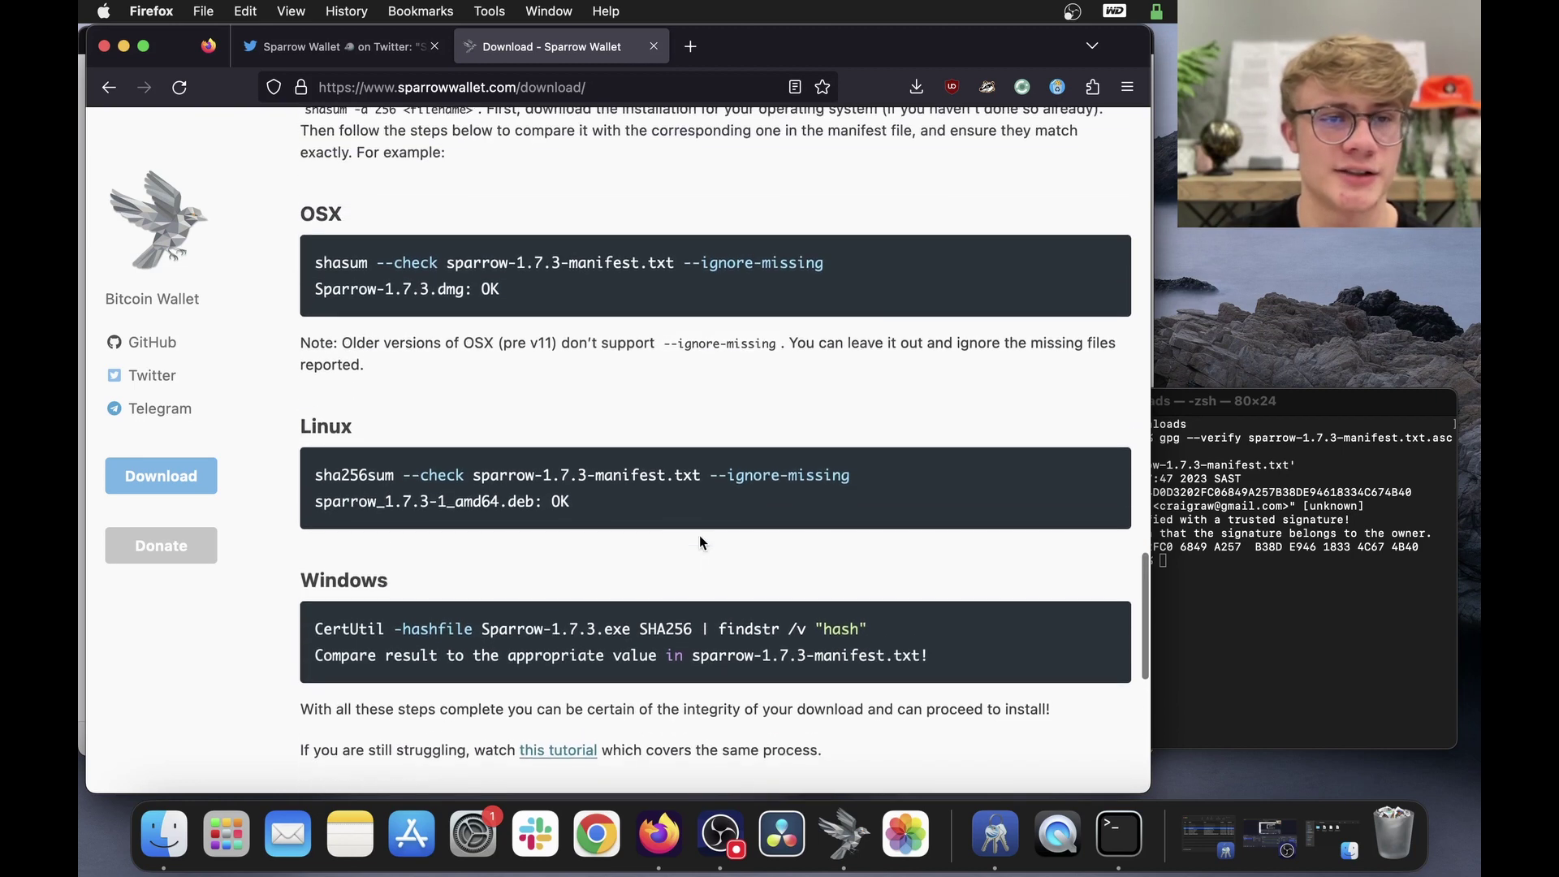
scroll(699, 540, down, 4)
scroll(699, 540, up, 3)
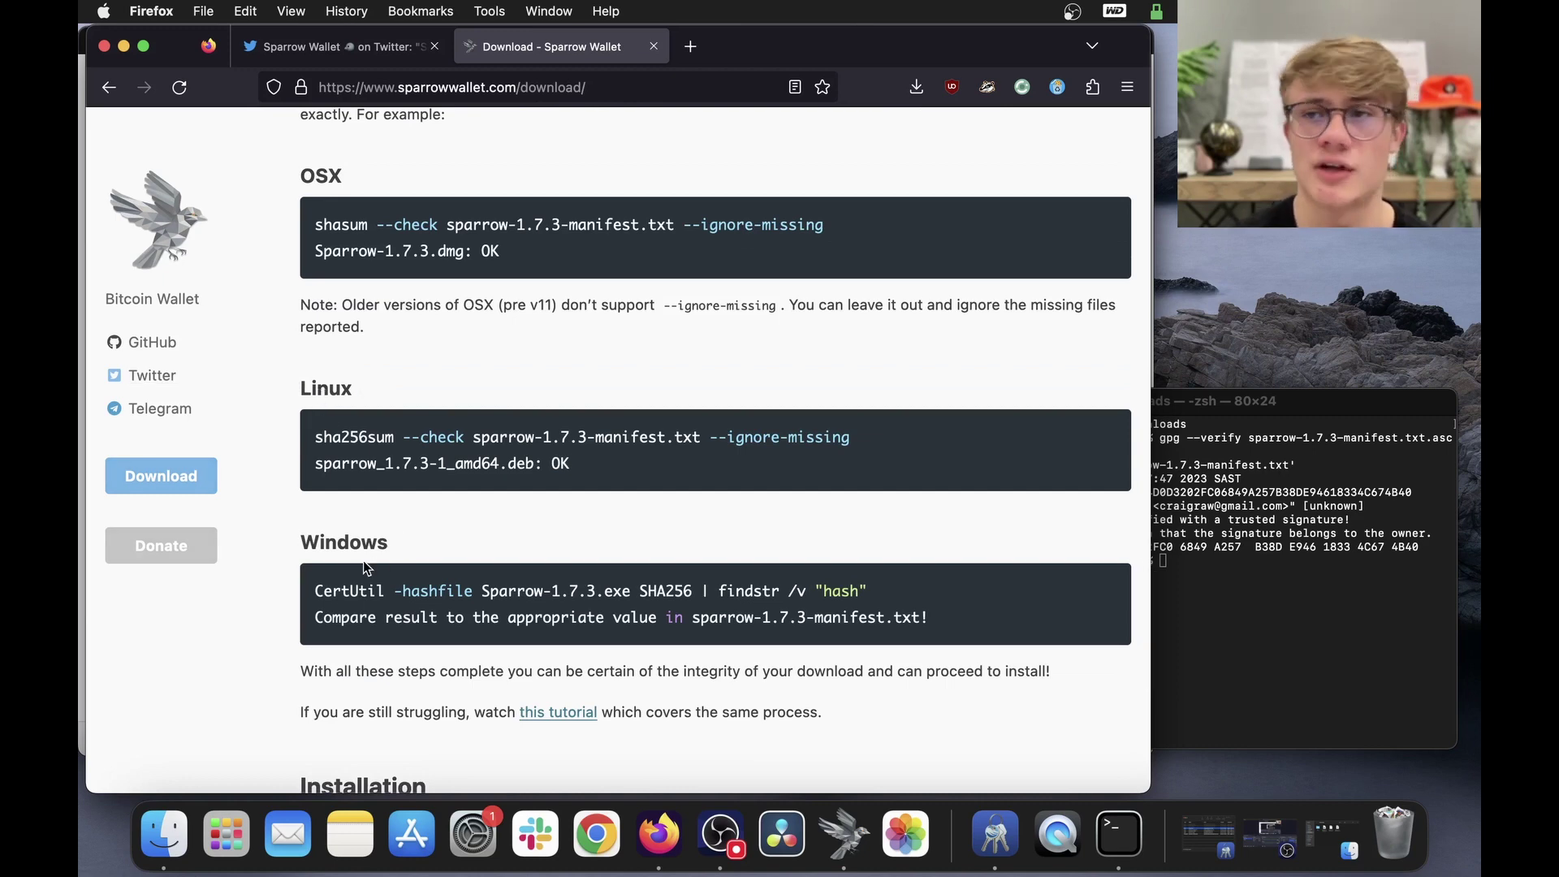
scroll(437, 329, up, 4)
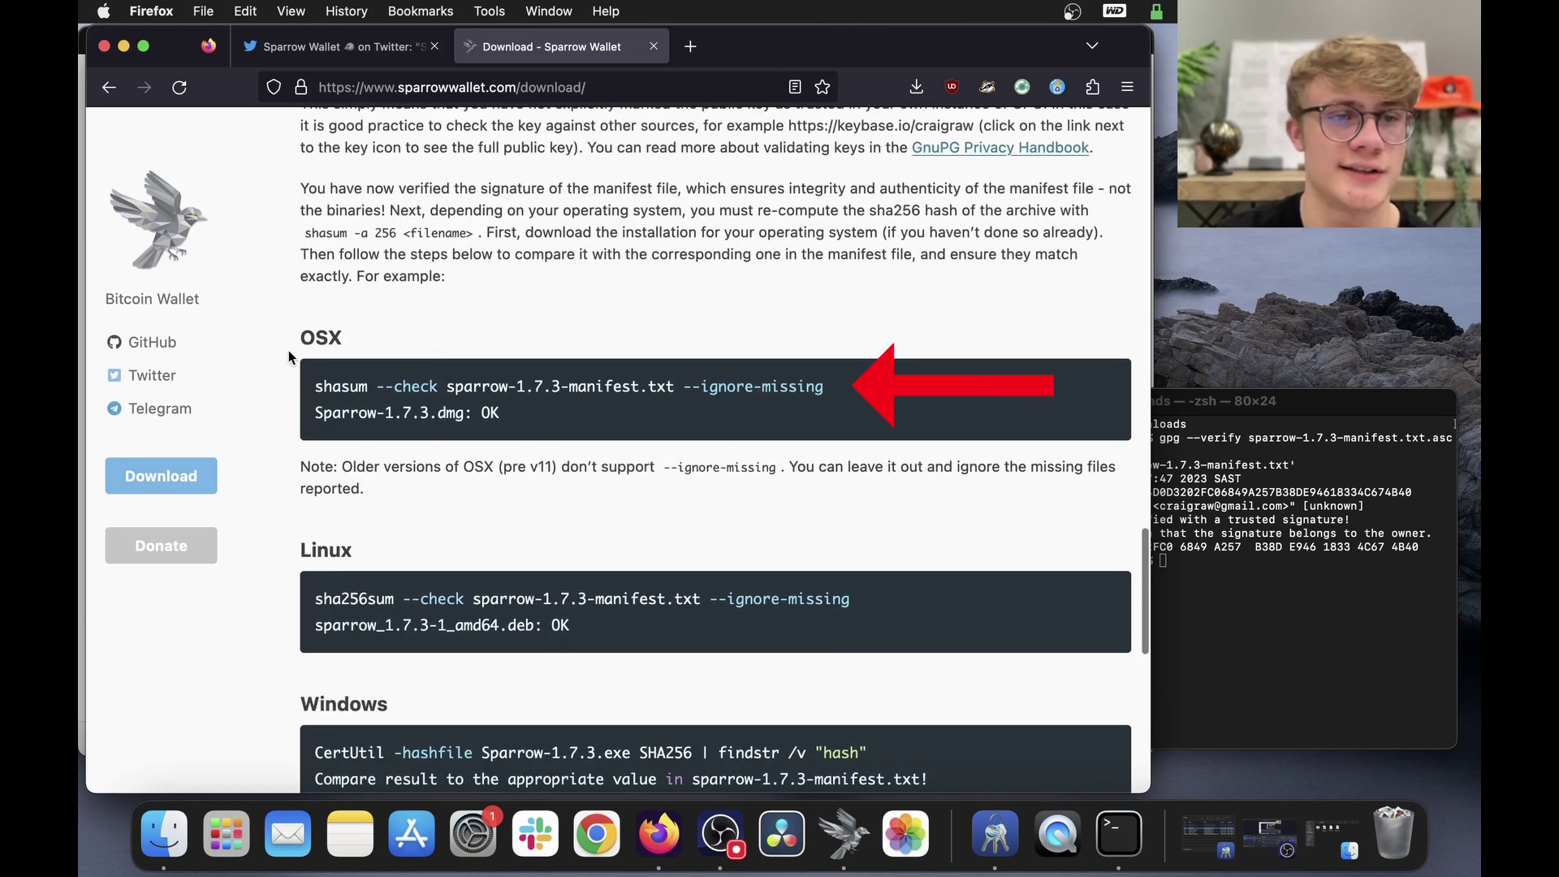
triple_click(329, 386)
key(super+c)
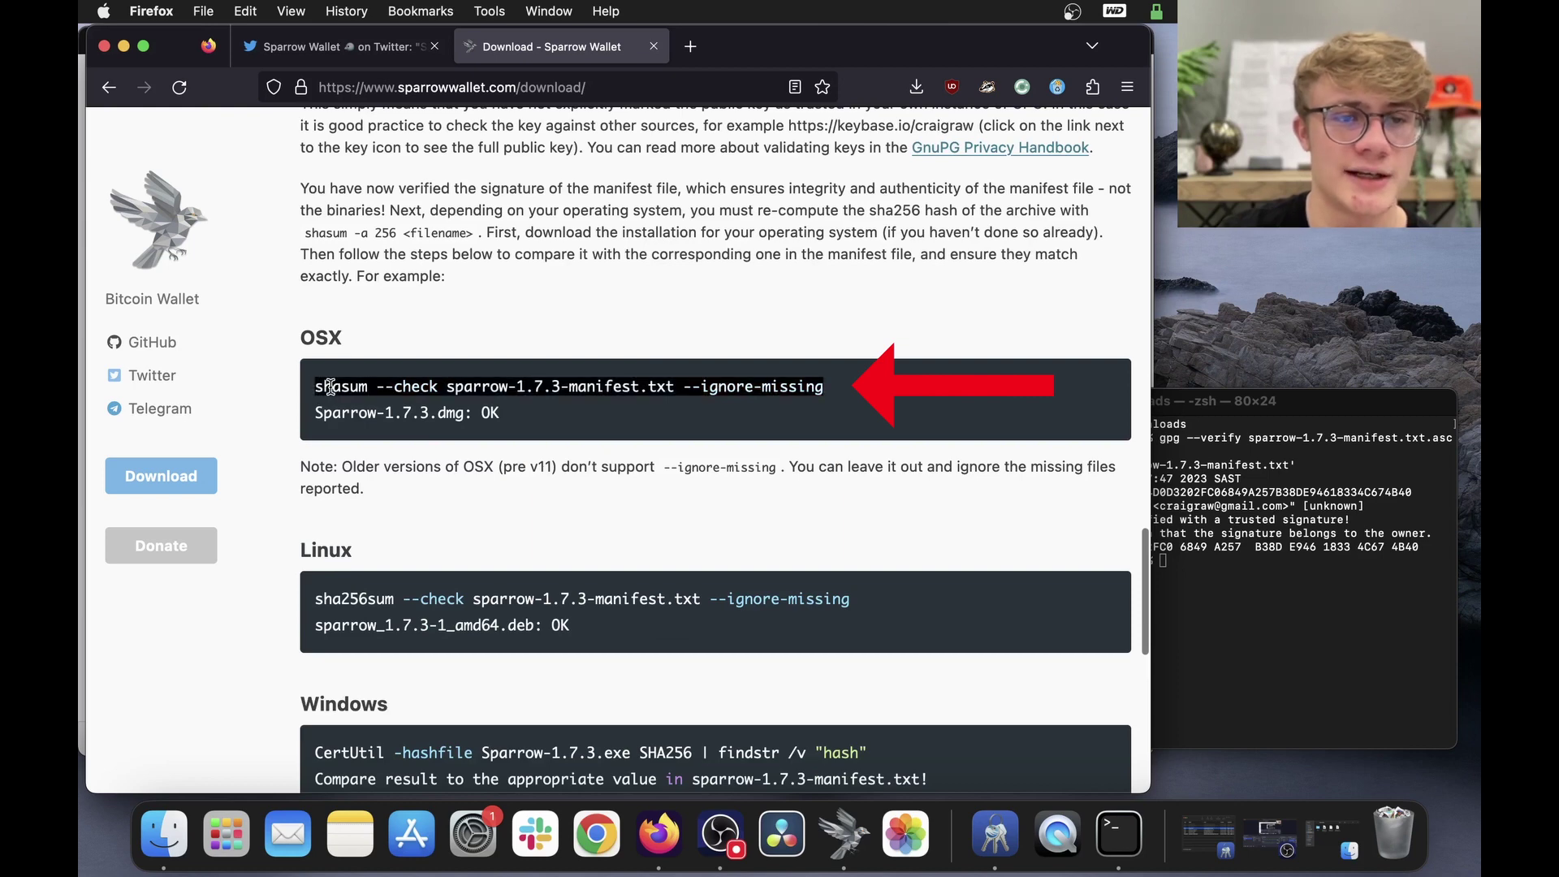
click(1307, 627)
key(super+v)
key(Return)
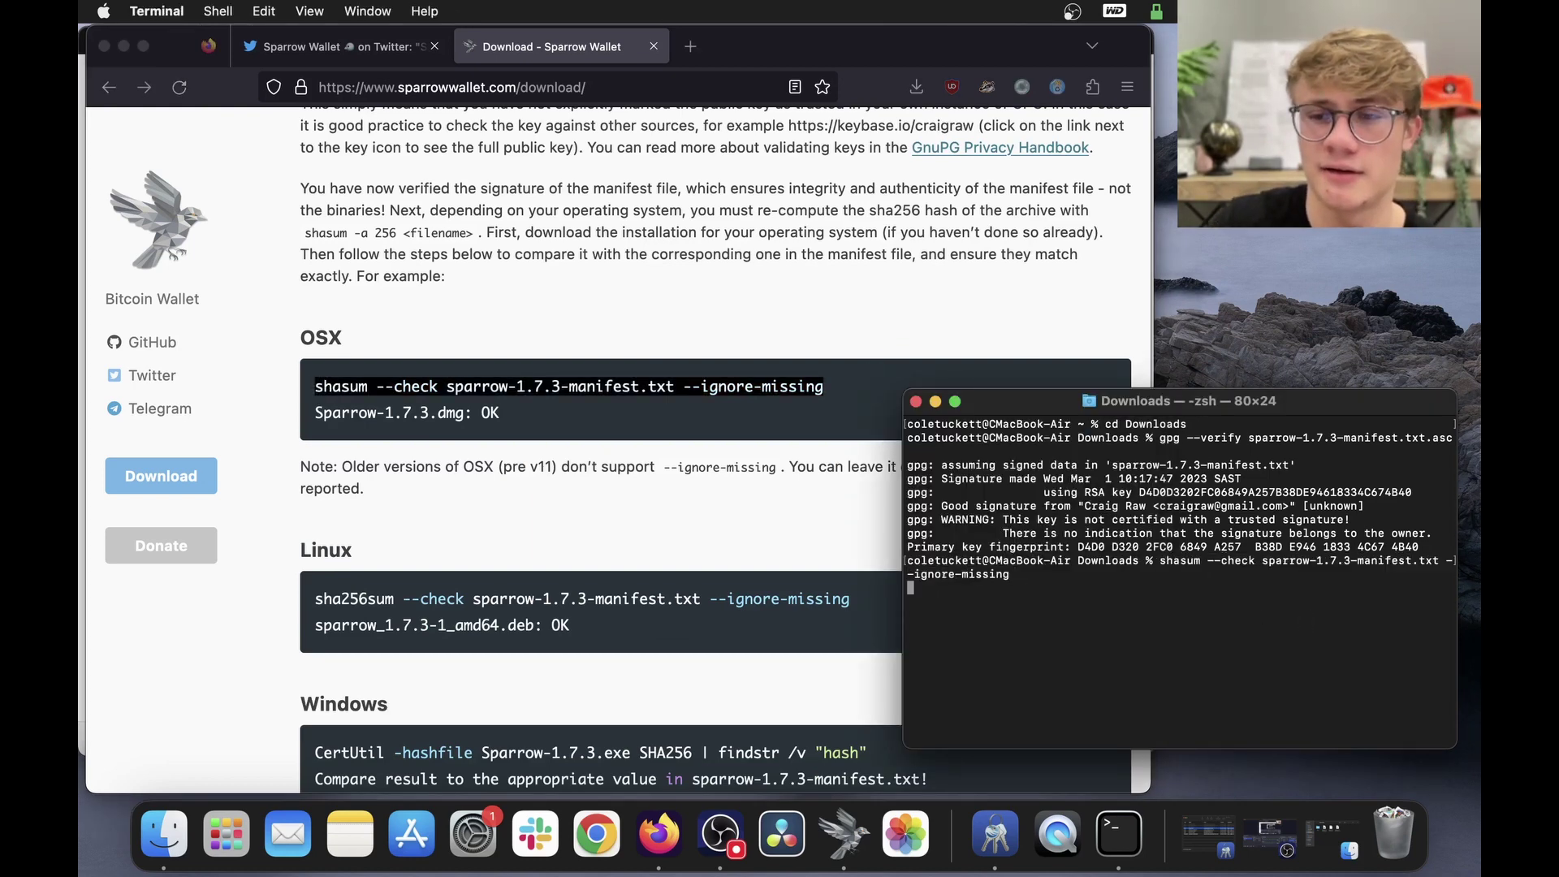
Match the site's expected OK result against Terminal's 'Sparrow-1.7.3-aarch64.dmg: OK' line.
click(581, 516)
scroll(581, 517, down, 1)
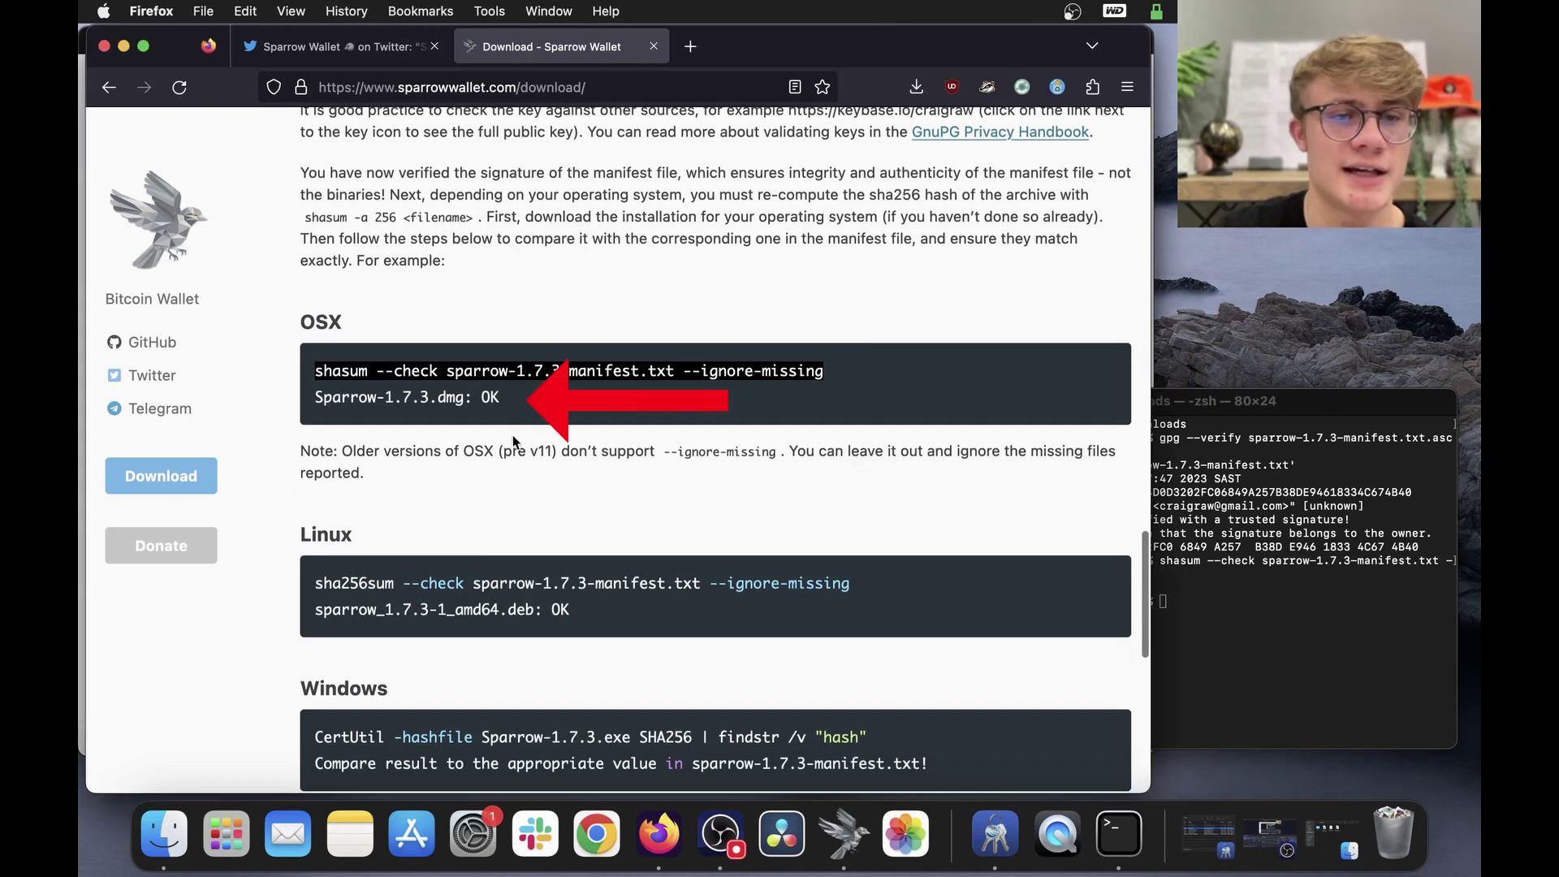
drag(503, 398, 315, 398)
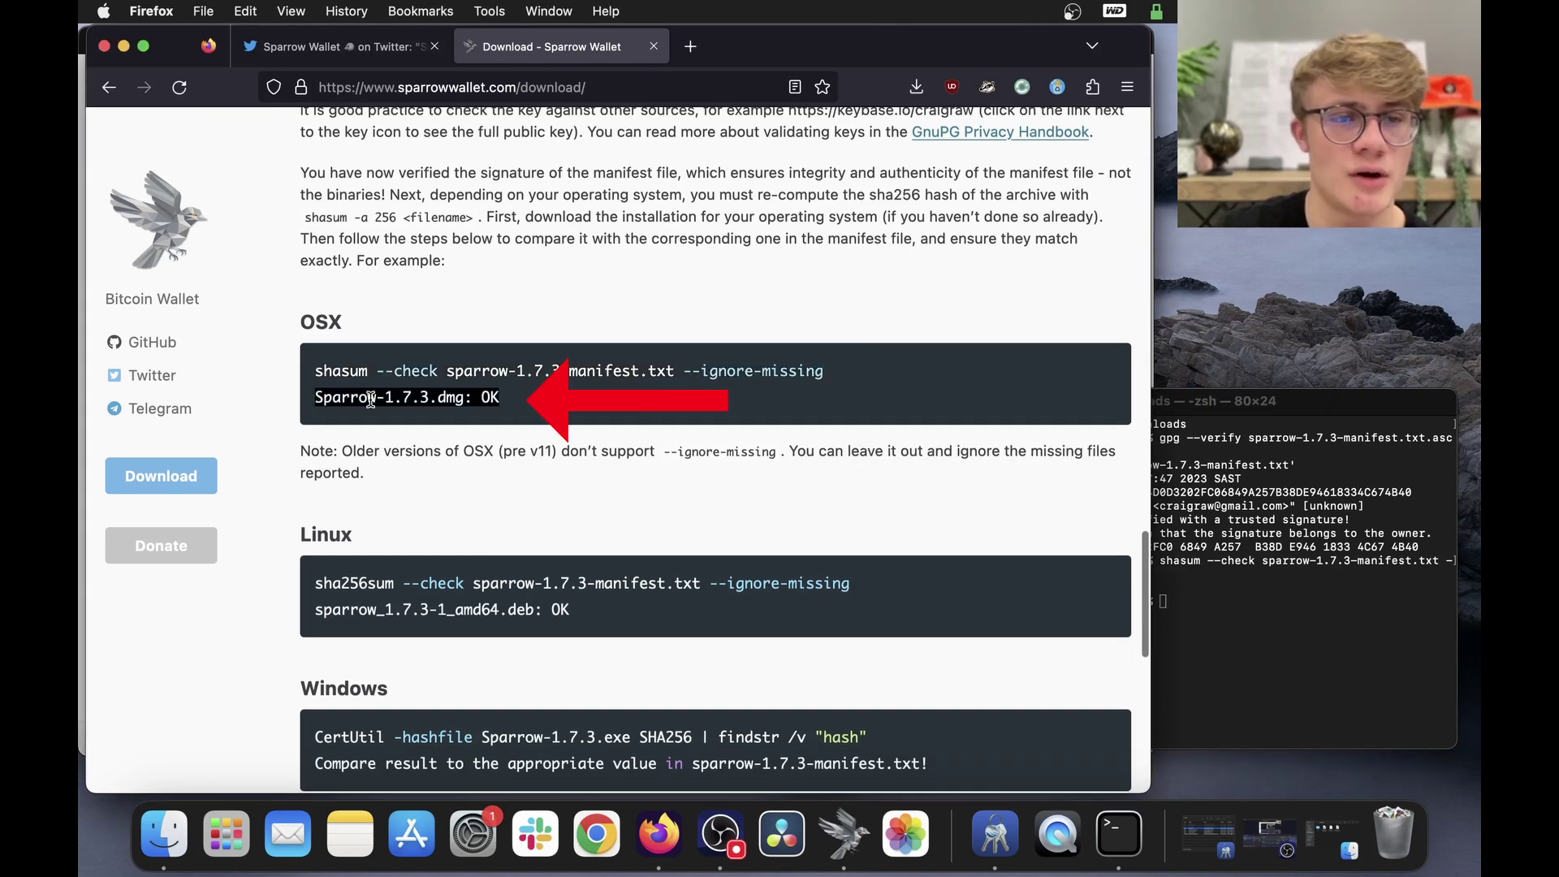
click(1366, 630)
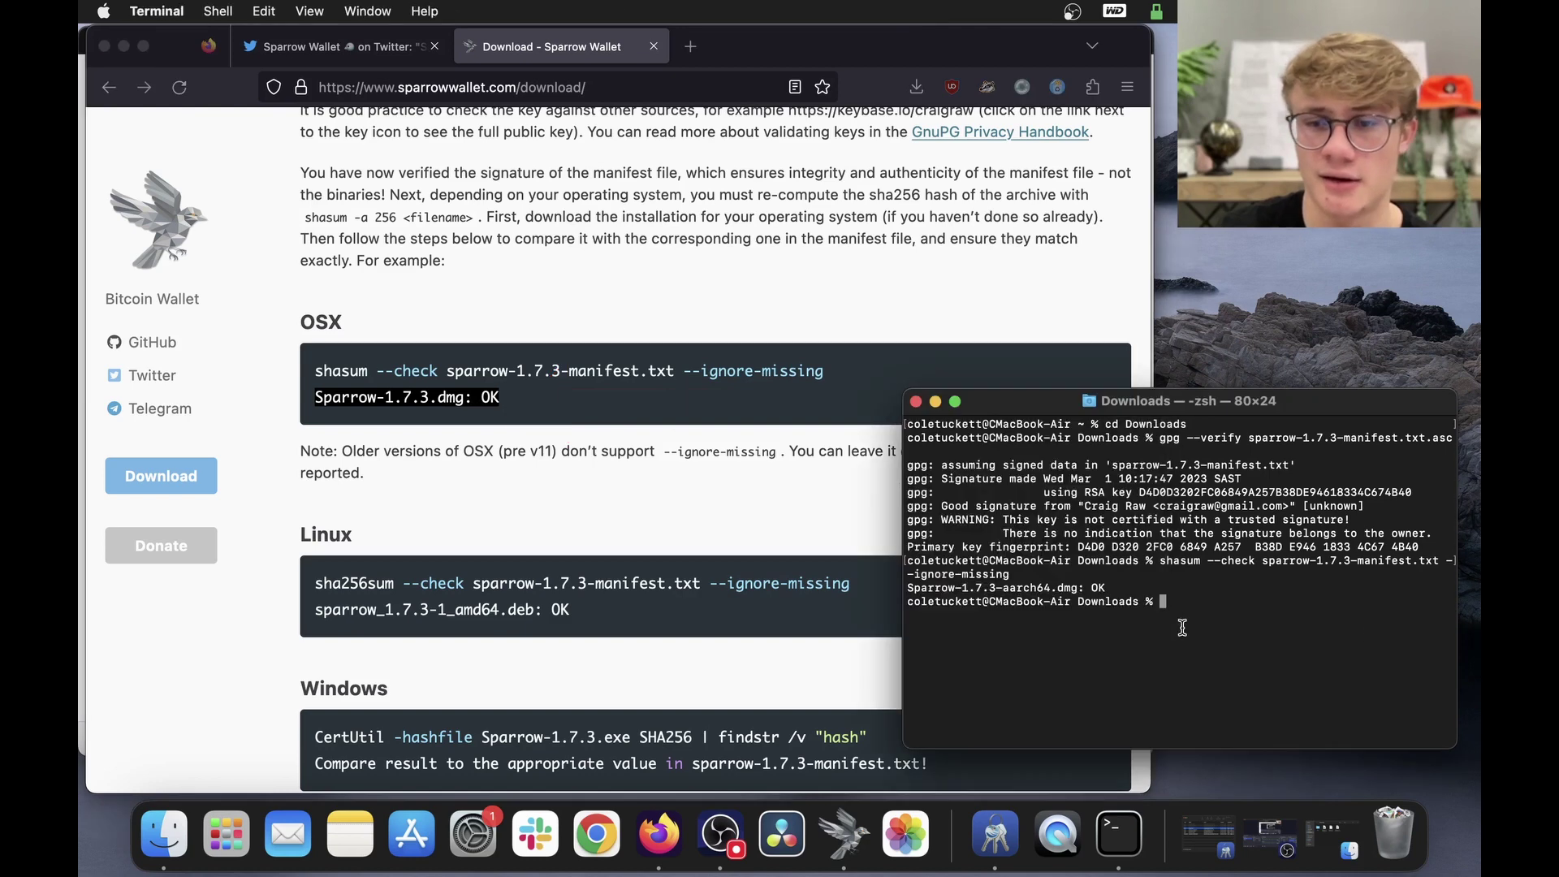
drag(1111, 588, 899, 587)
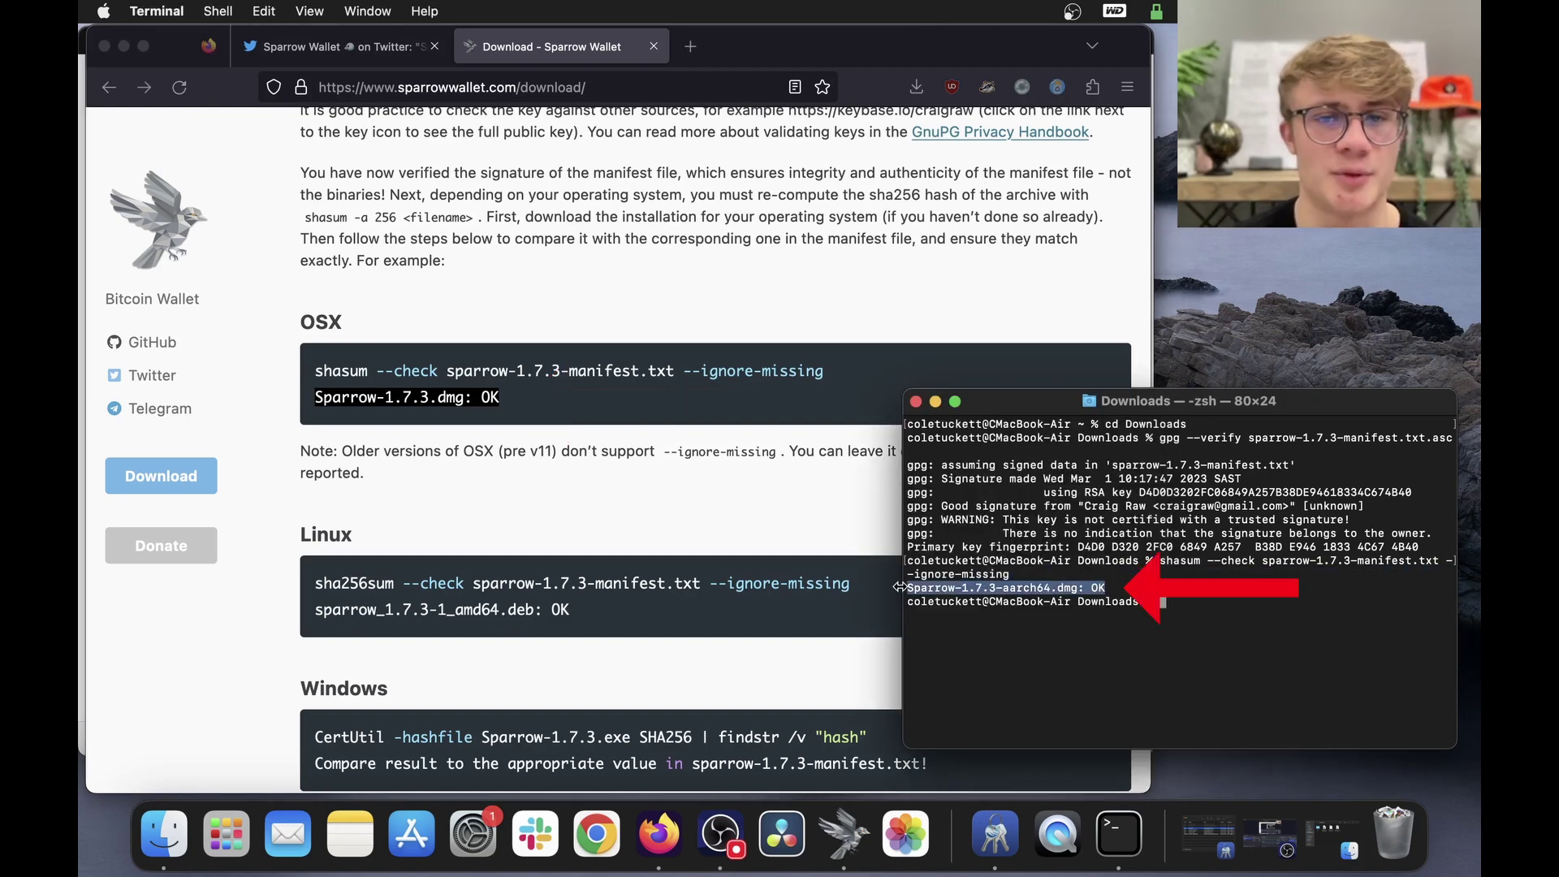
scroll(824, 452, down, 3)
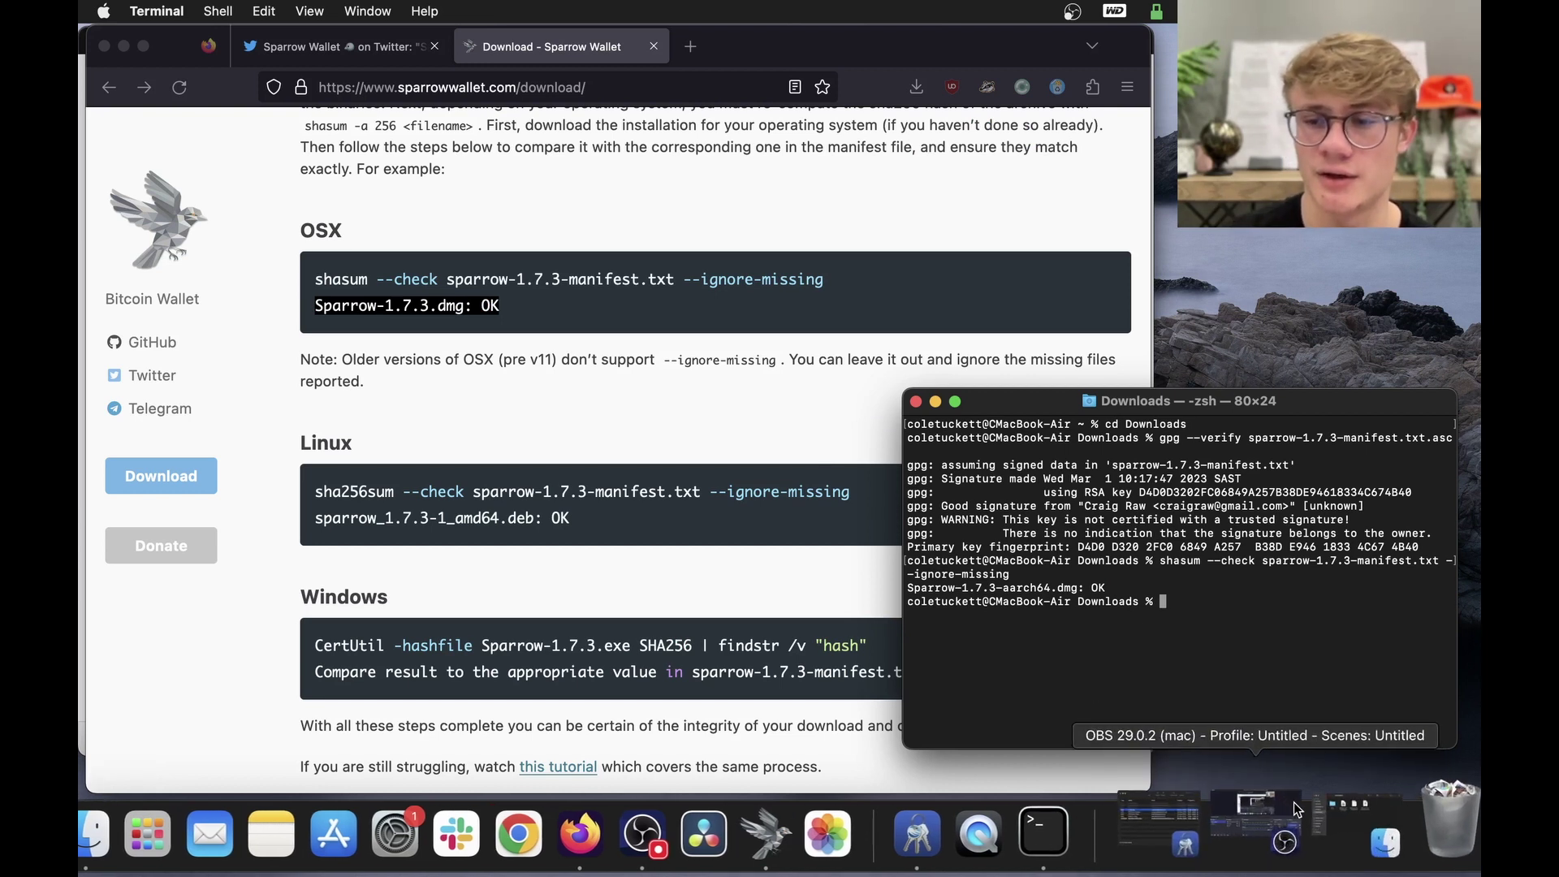
Open the Sparrow 1.7.3 disk image and try replacing Sparrow in Applications, hitting an app-in-use error.
click(1321, 853)
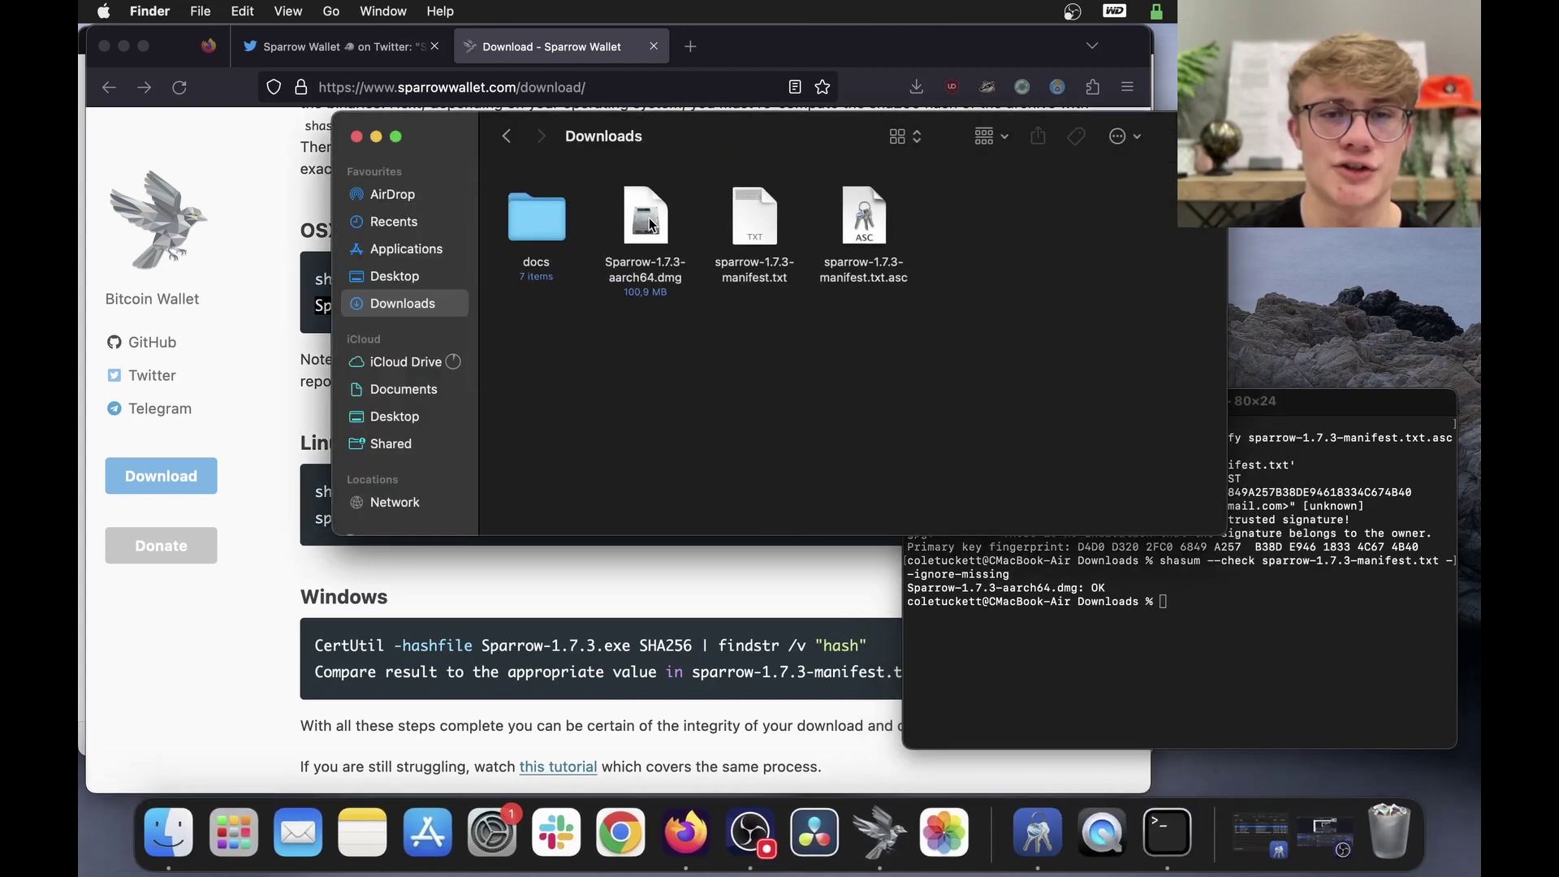
double_click(650, 224)
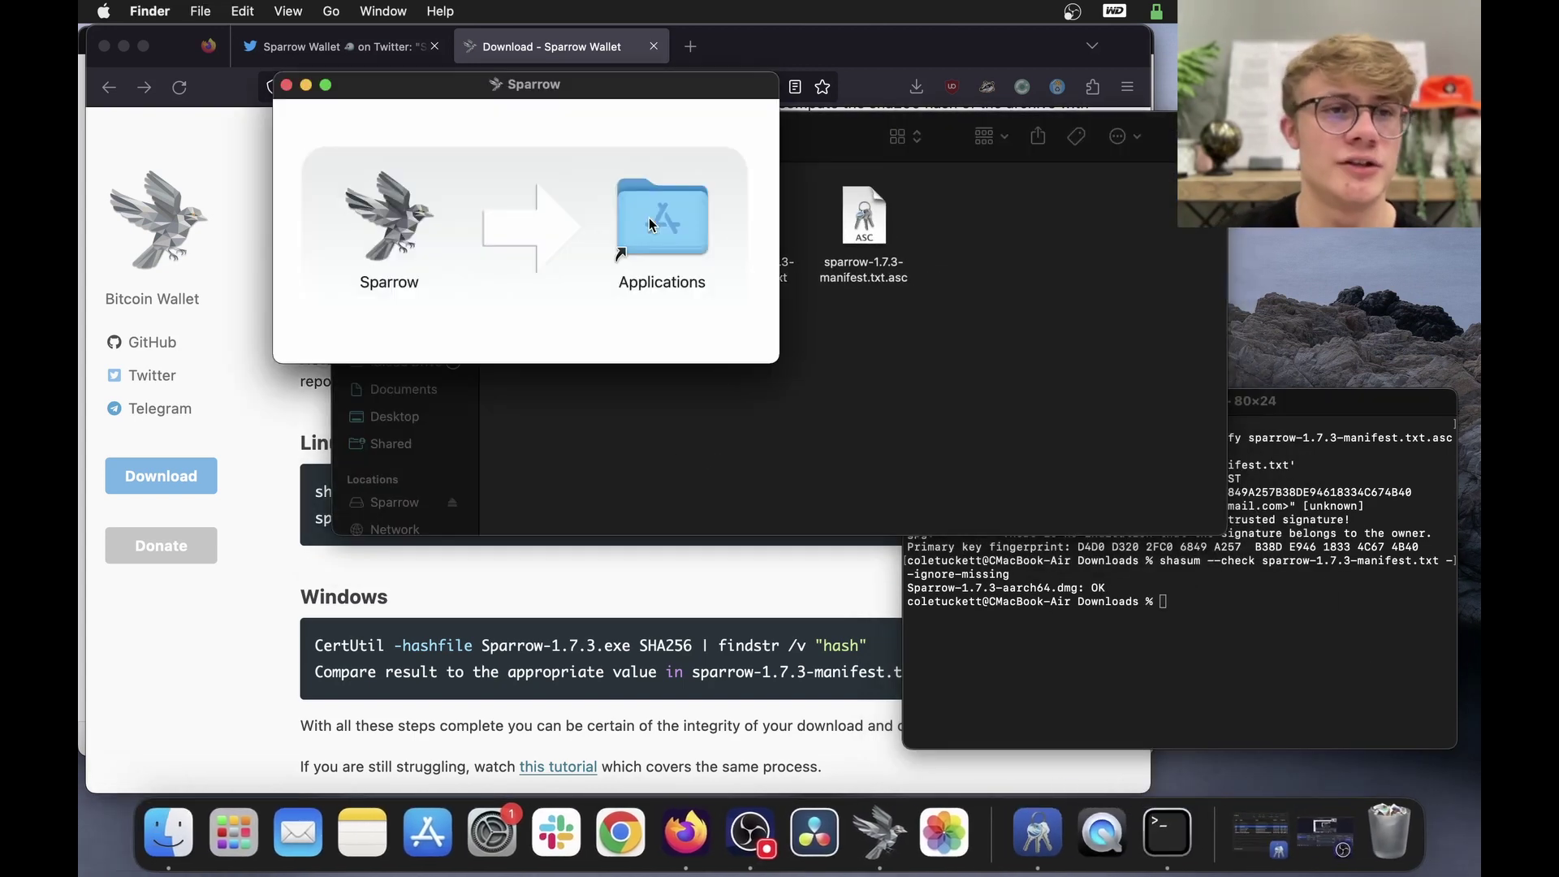
drag(404, 237, 662, 240)
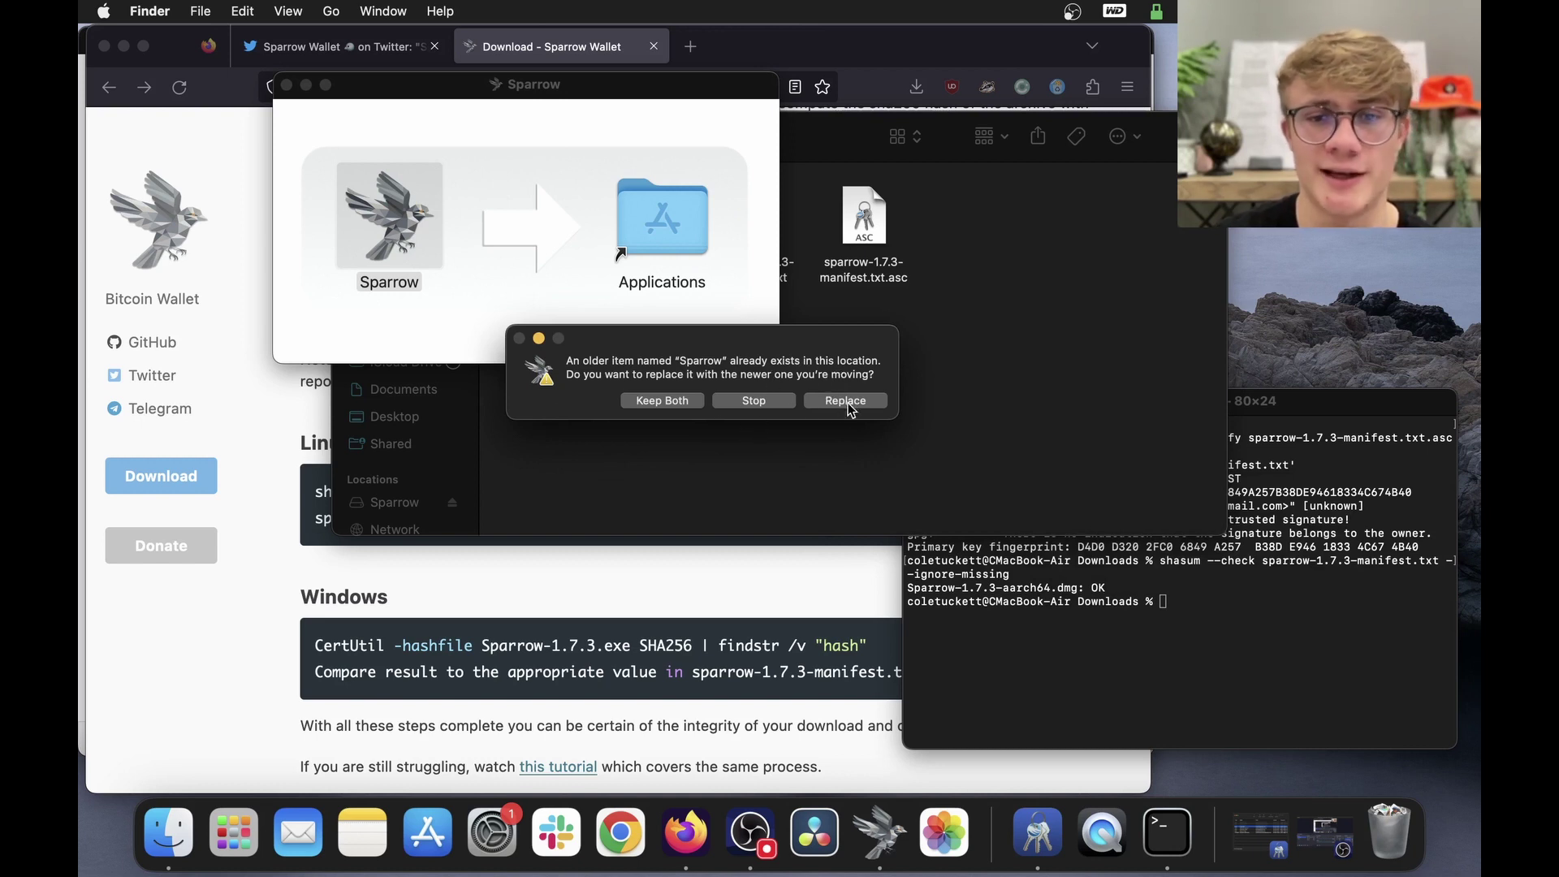
click(845, 404)
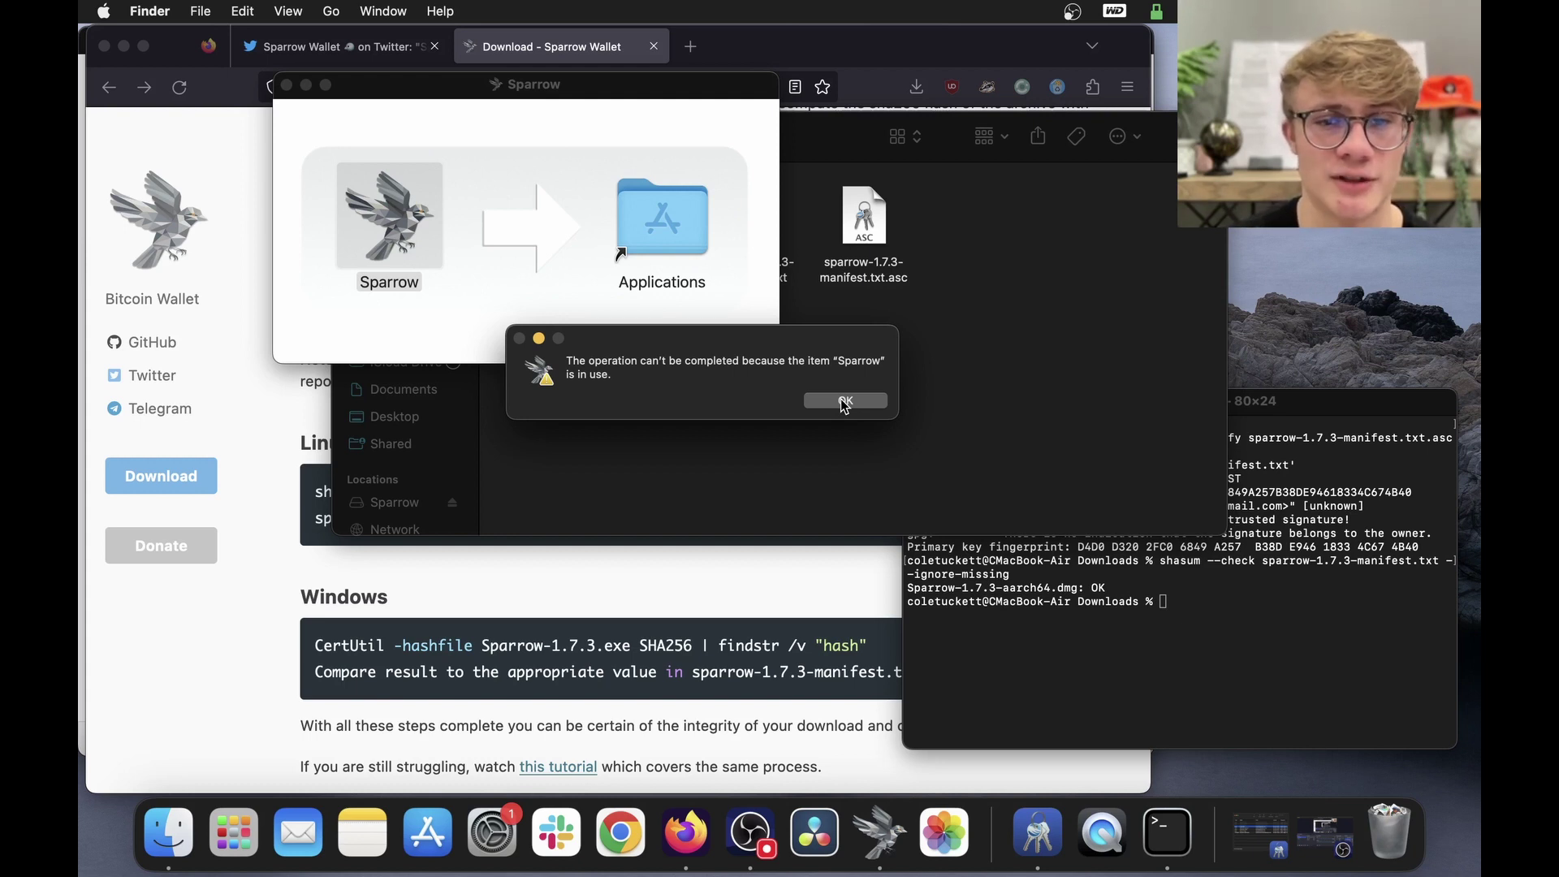
click(845, 404)
Quit the running older Sparrow from the Dock and replace it with version 1.7.3.
right_click(883, 812)
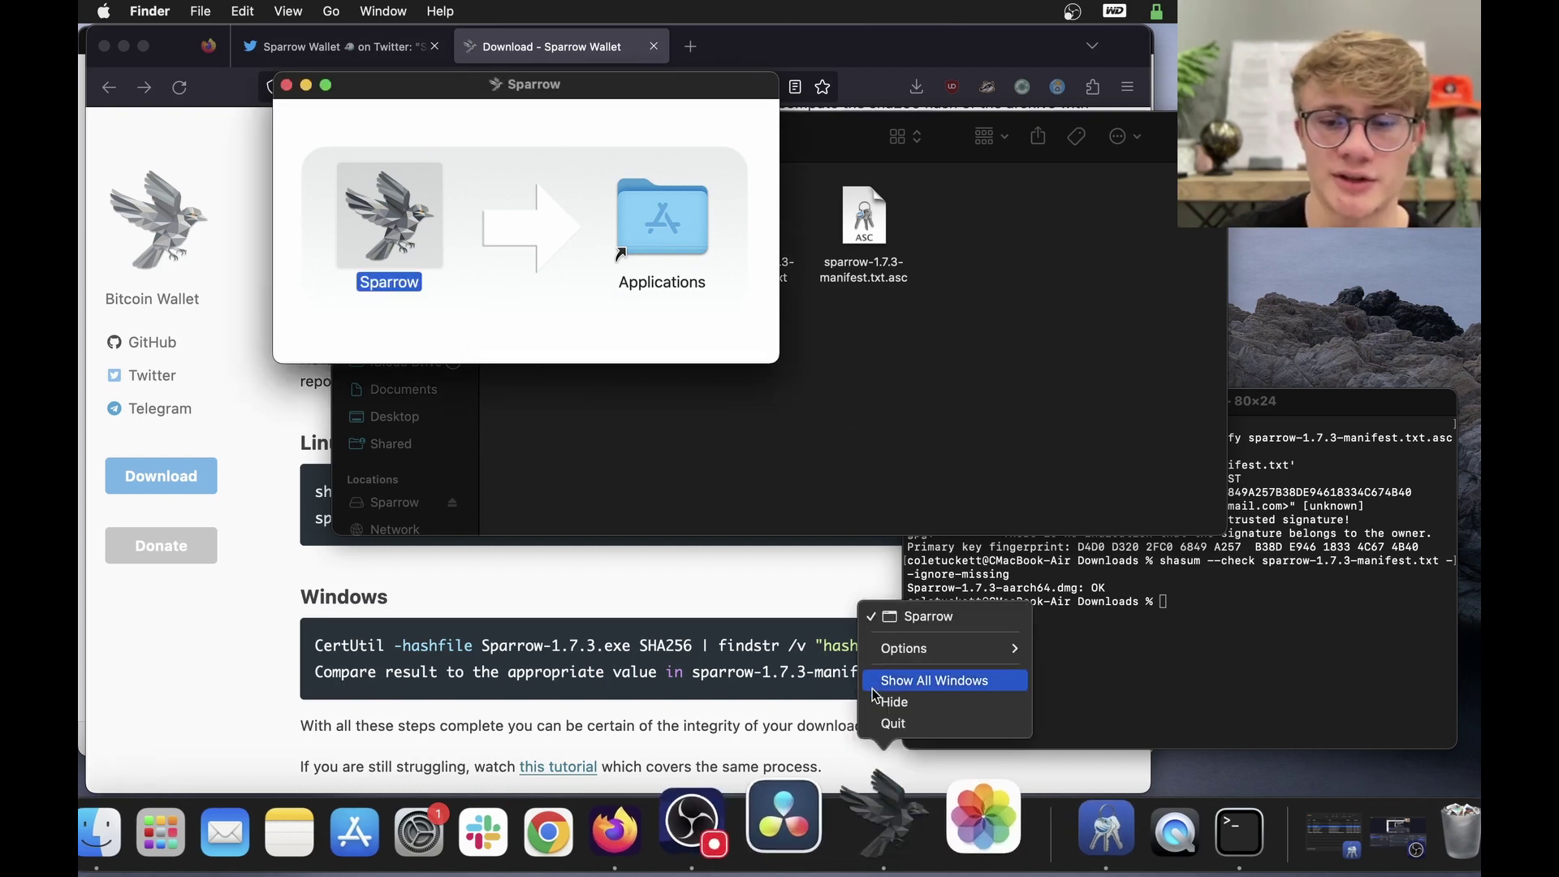
click(886, 725)
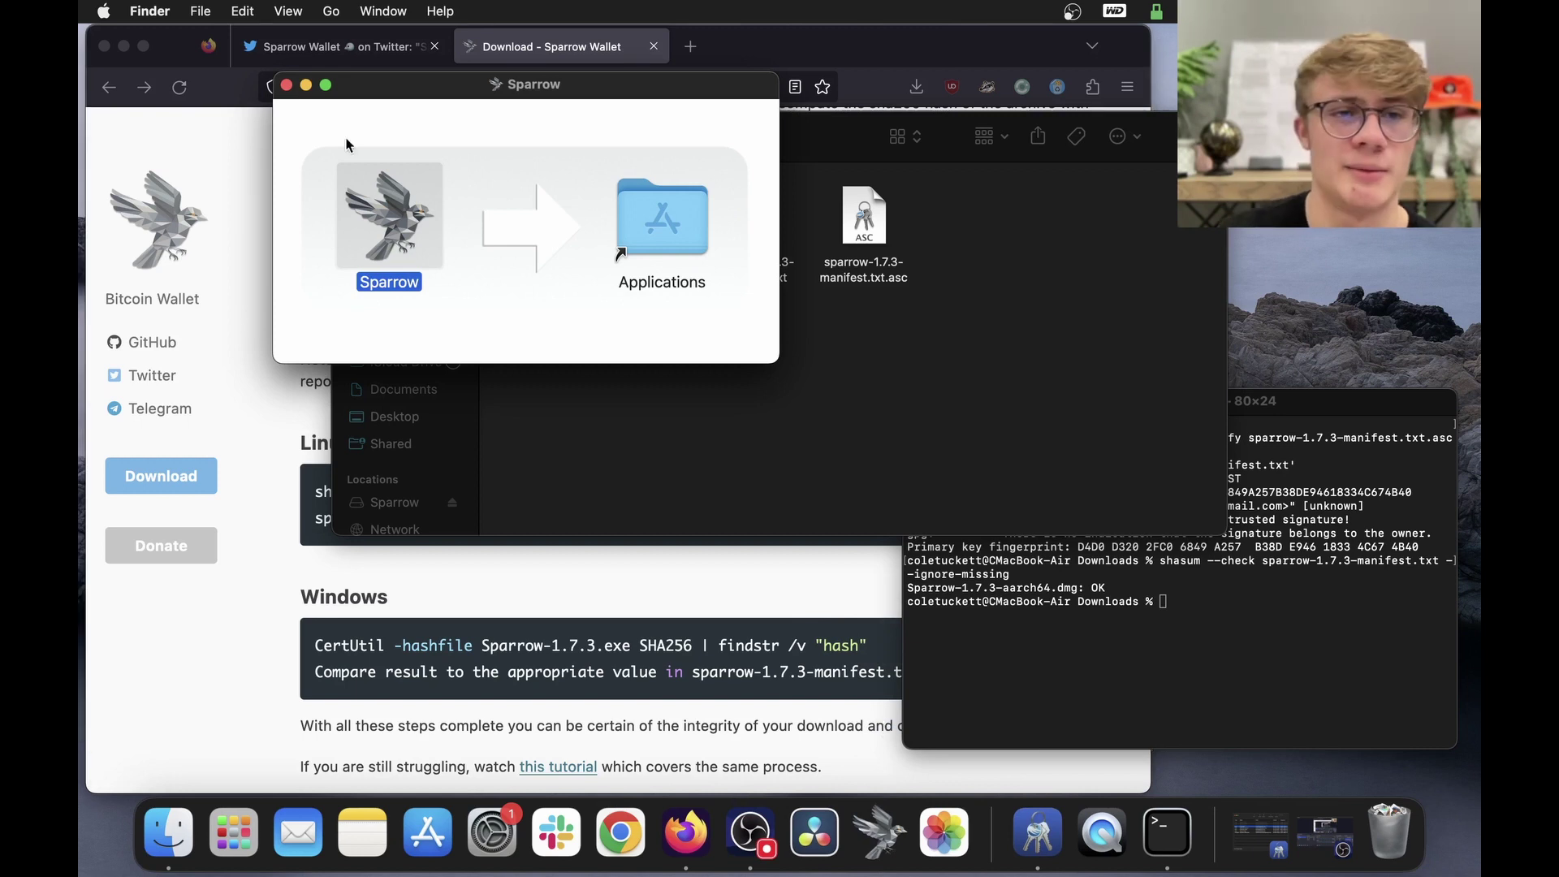
drag(392, 221, 661, 236)
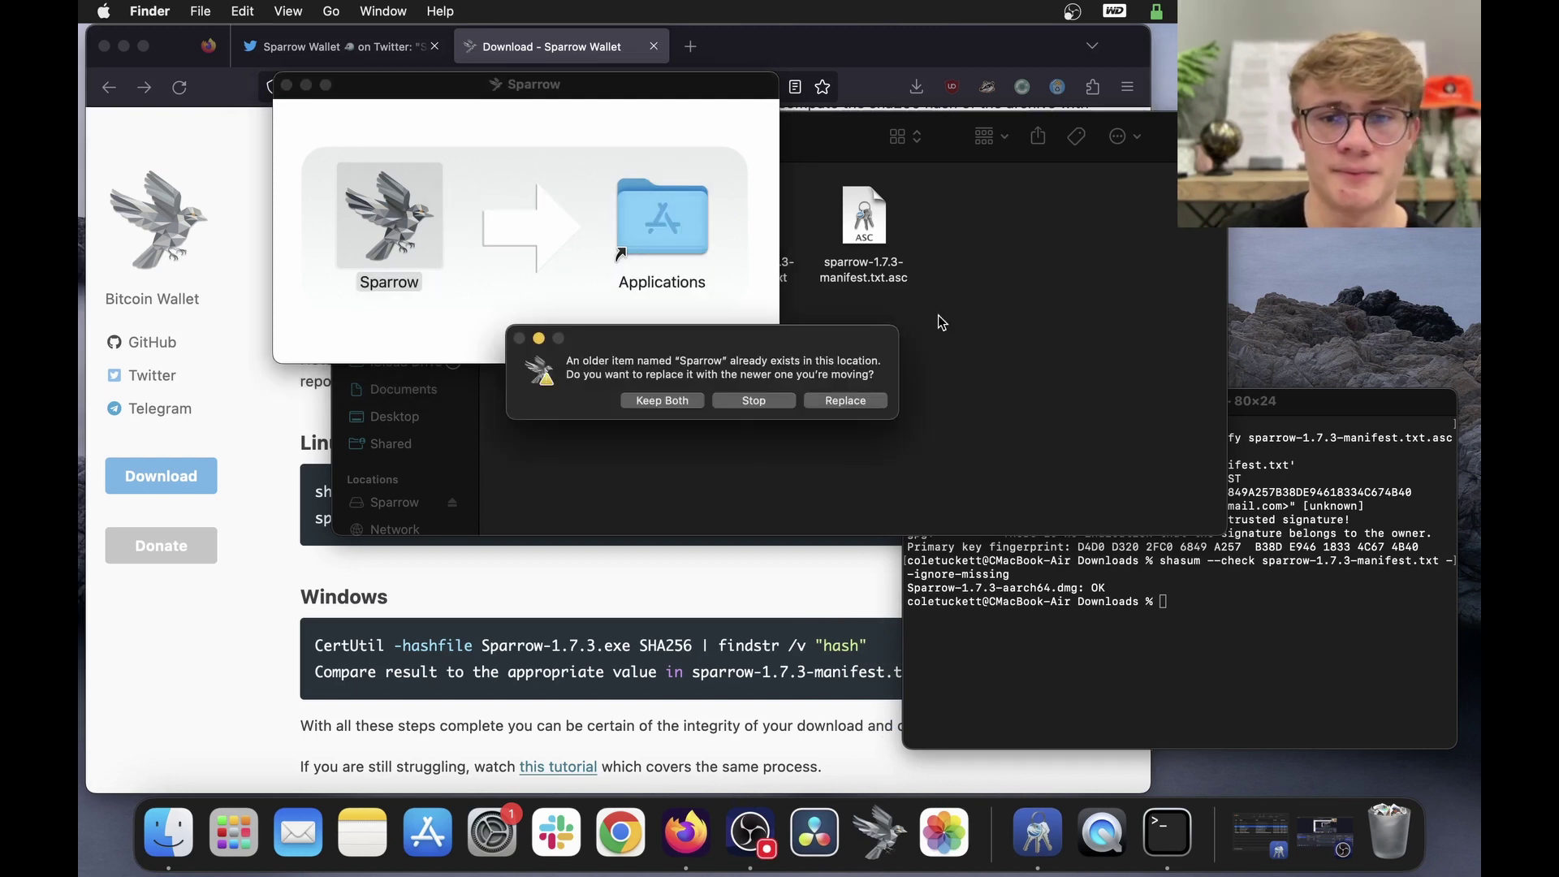
click(849, 404)
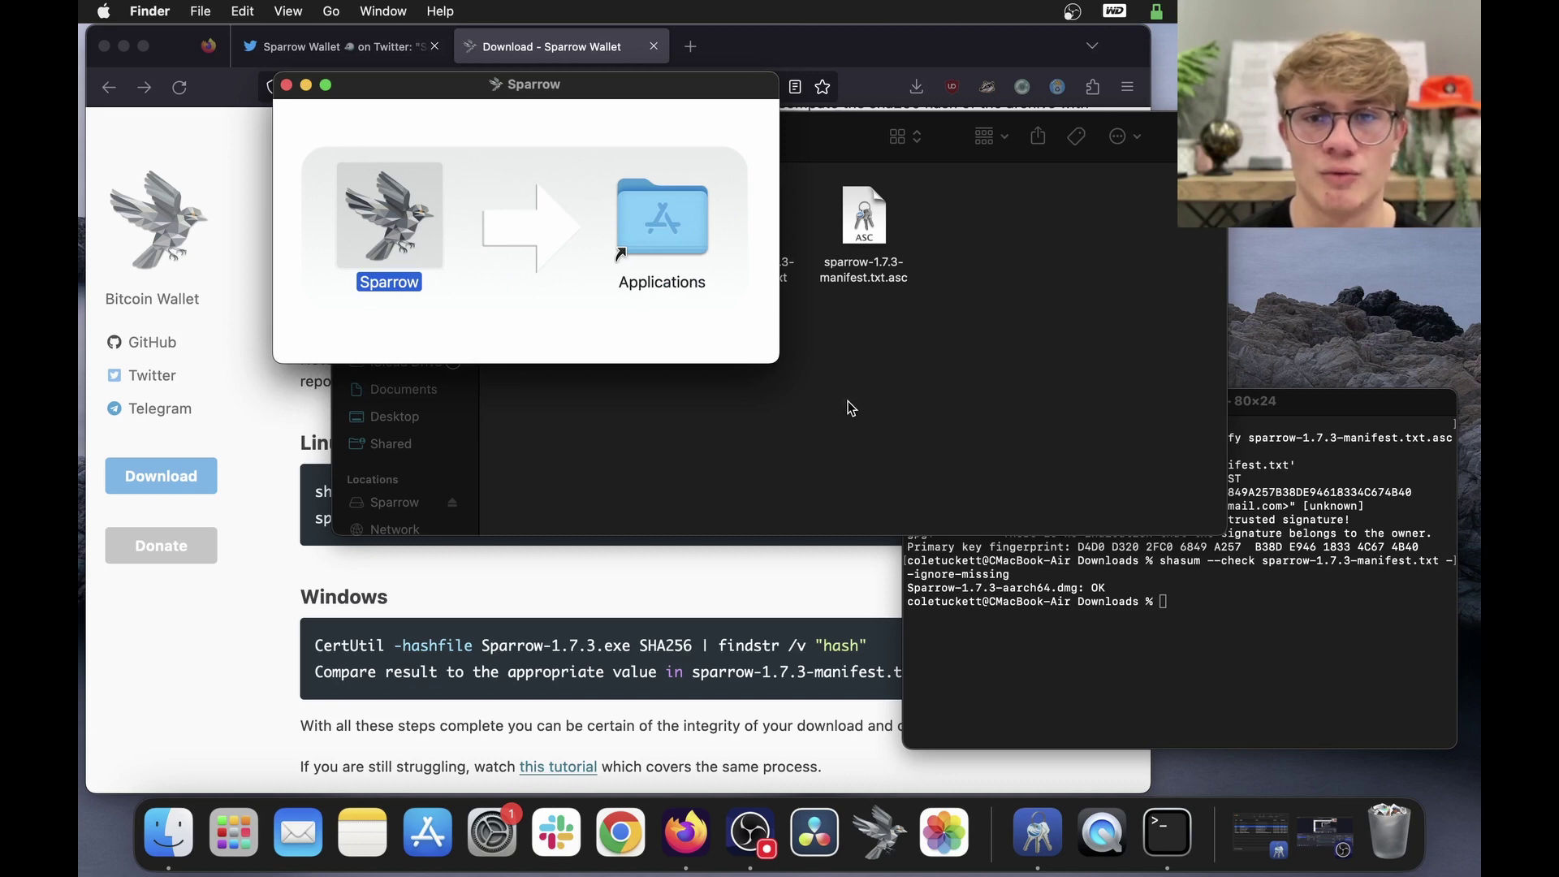
Launch the new Sparrow from the Dock, approve the Gatekeeper prompt, and move its window left.
click(850, 407)
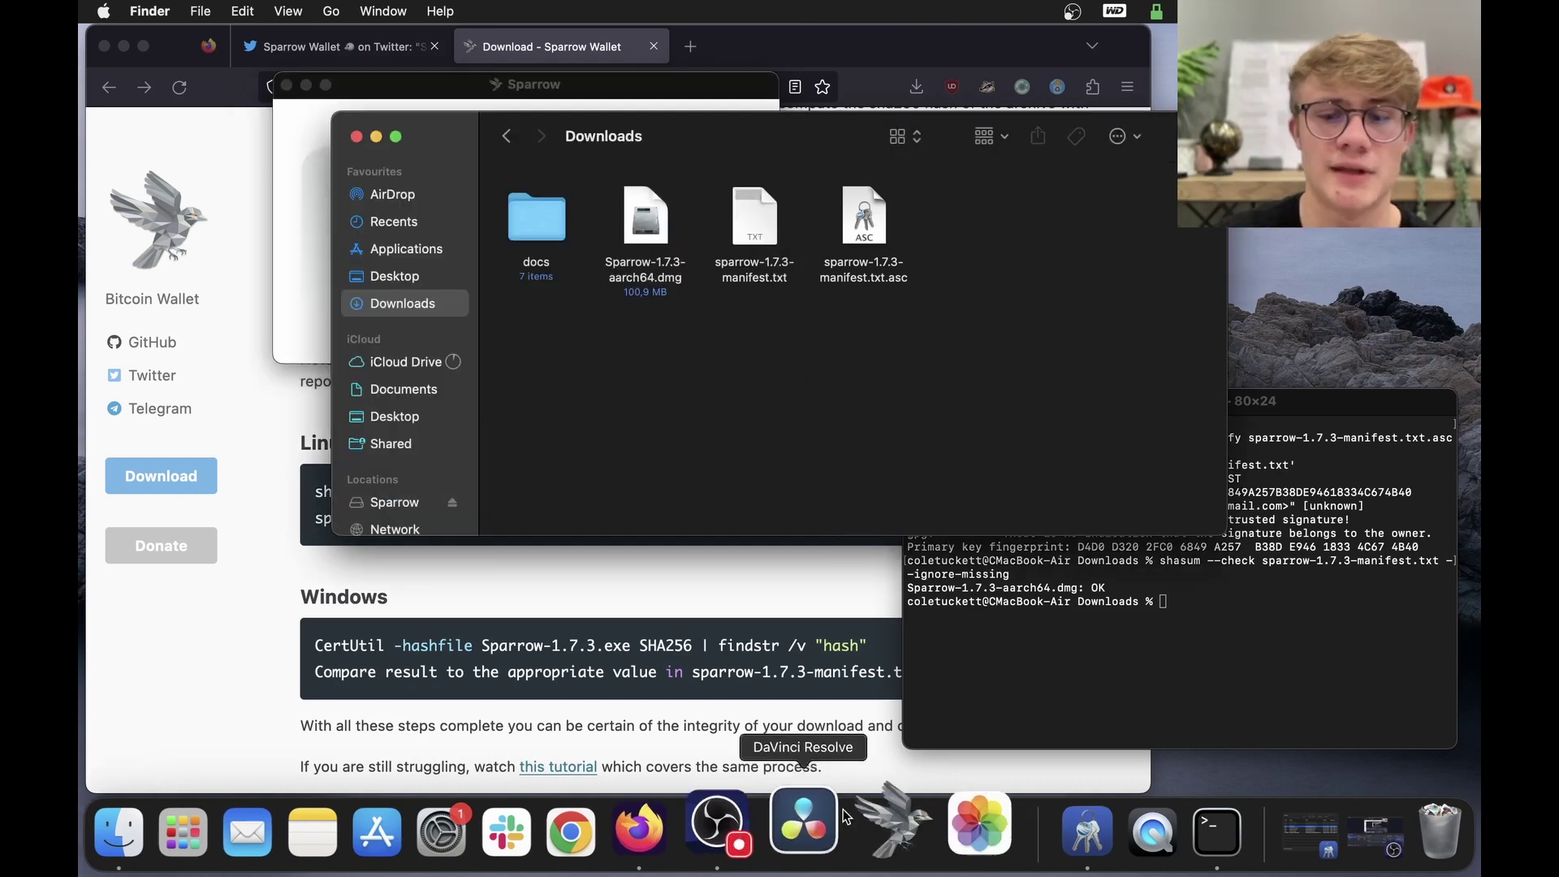
click(881, 832)
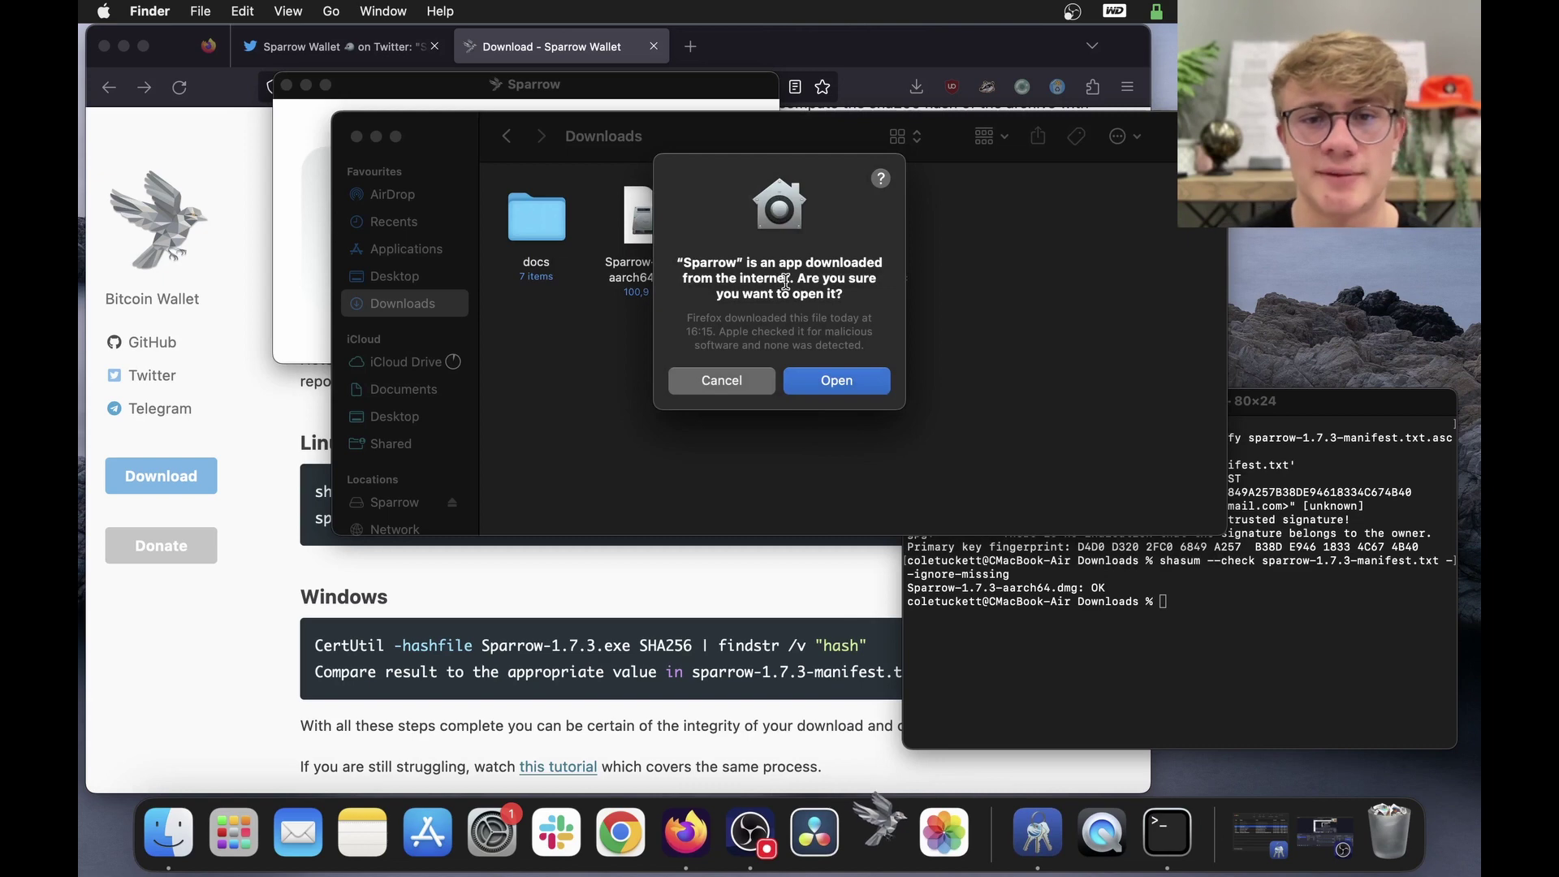
click(836, 384)
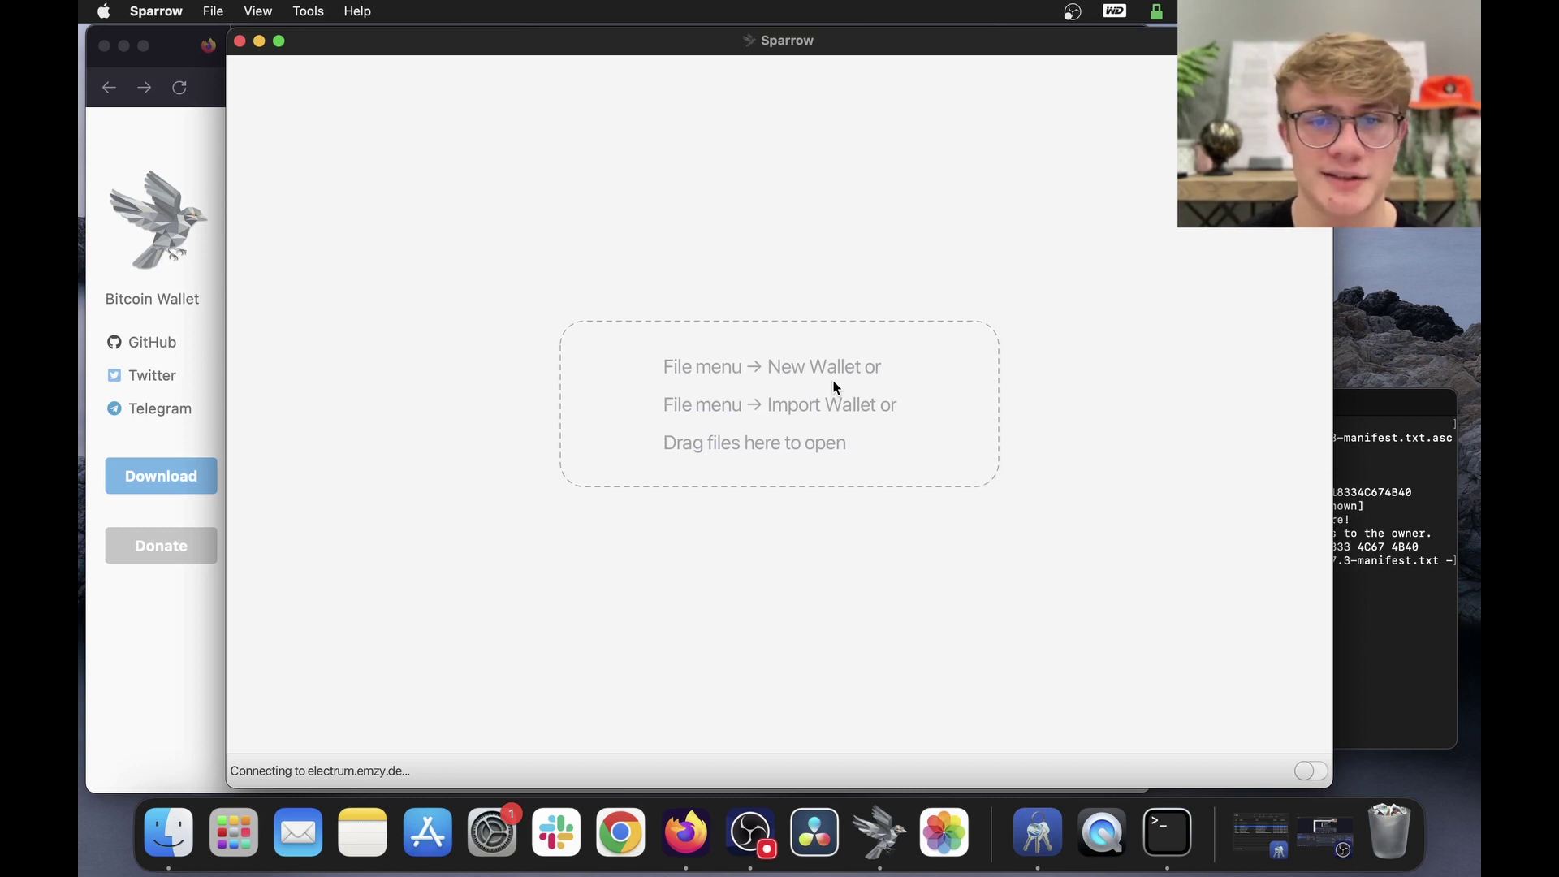
drag(918, 42, 763, 27)
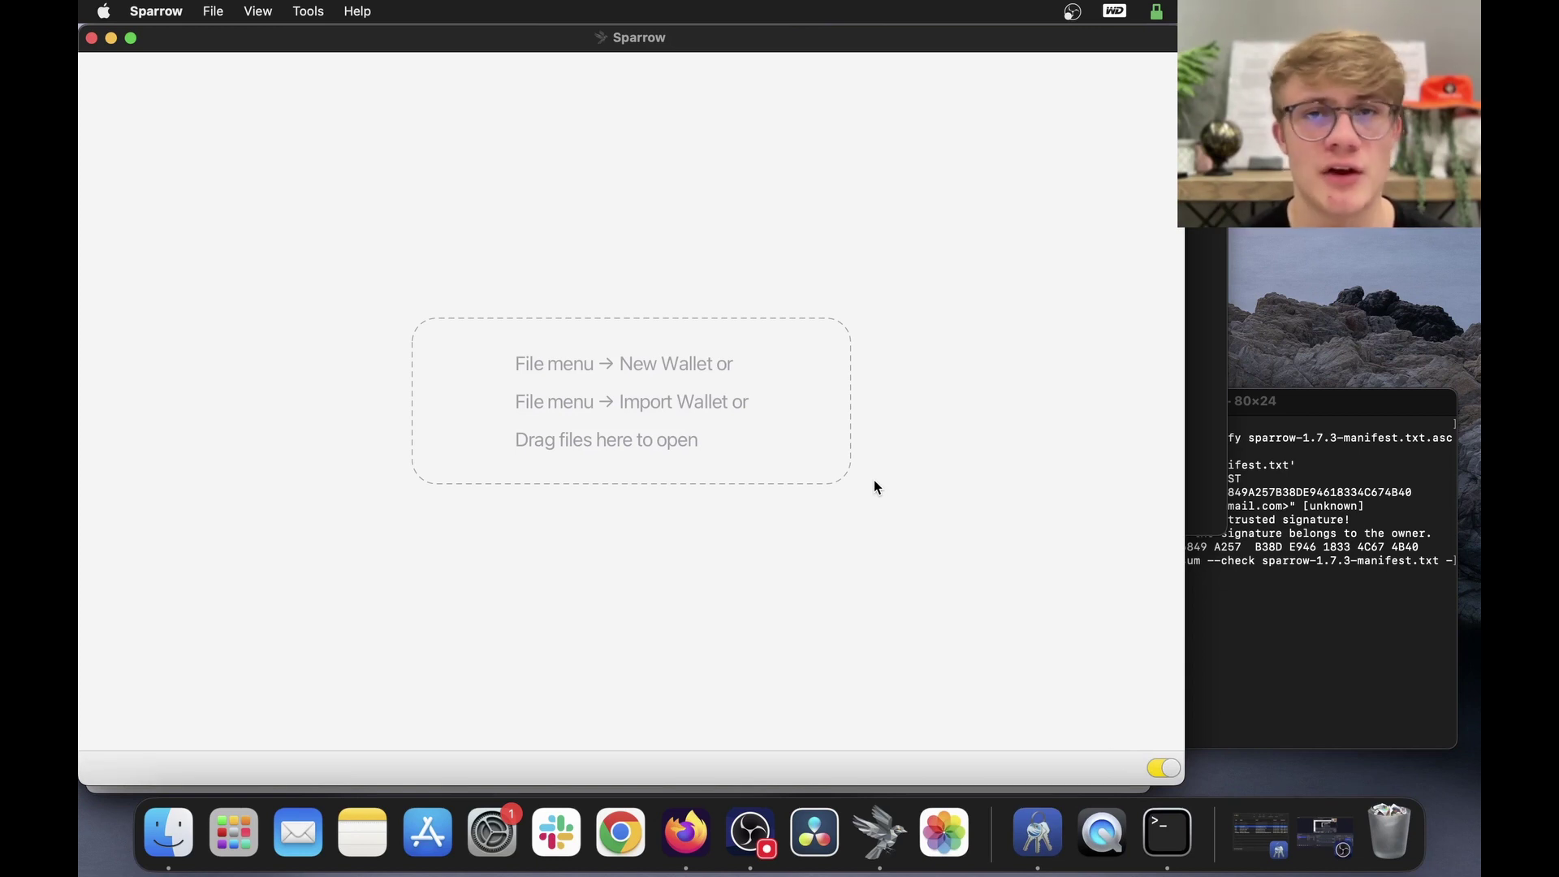
Check File > Open Wallet, then cancel without opening a wallet.
click(213, 11)
click(236, 62)
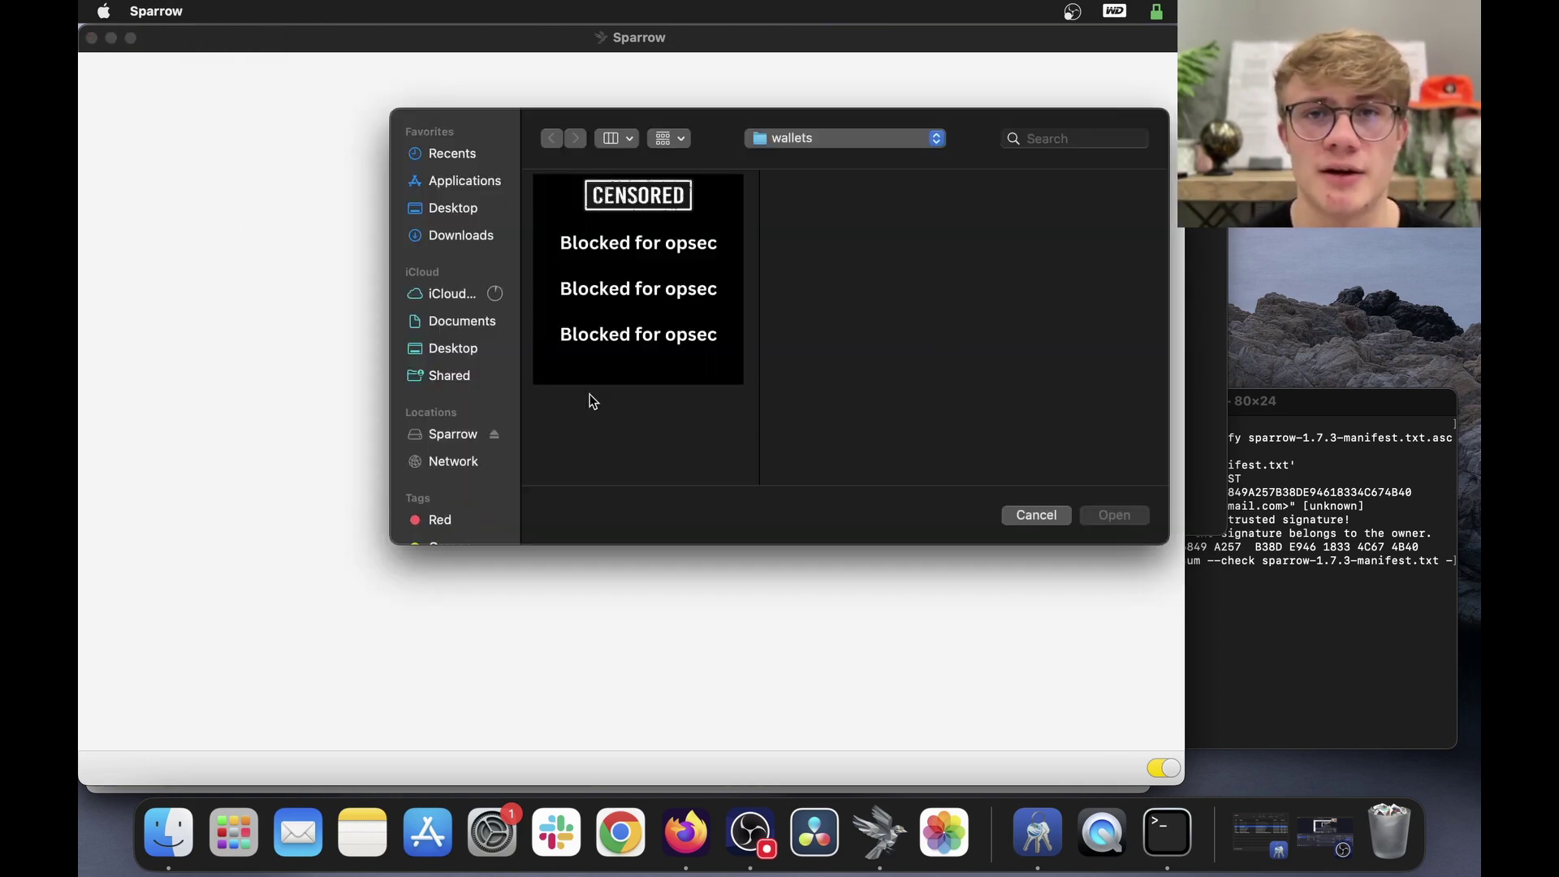
click(1033, 518)
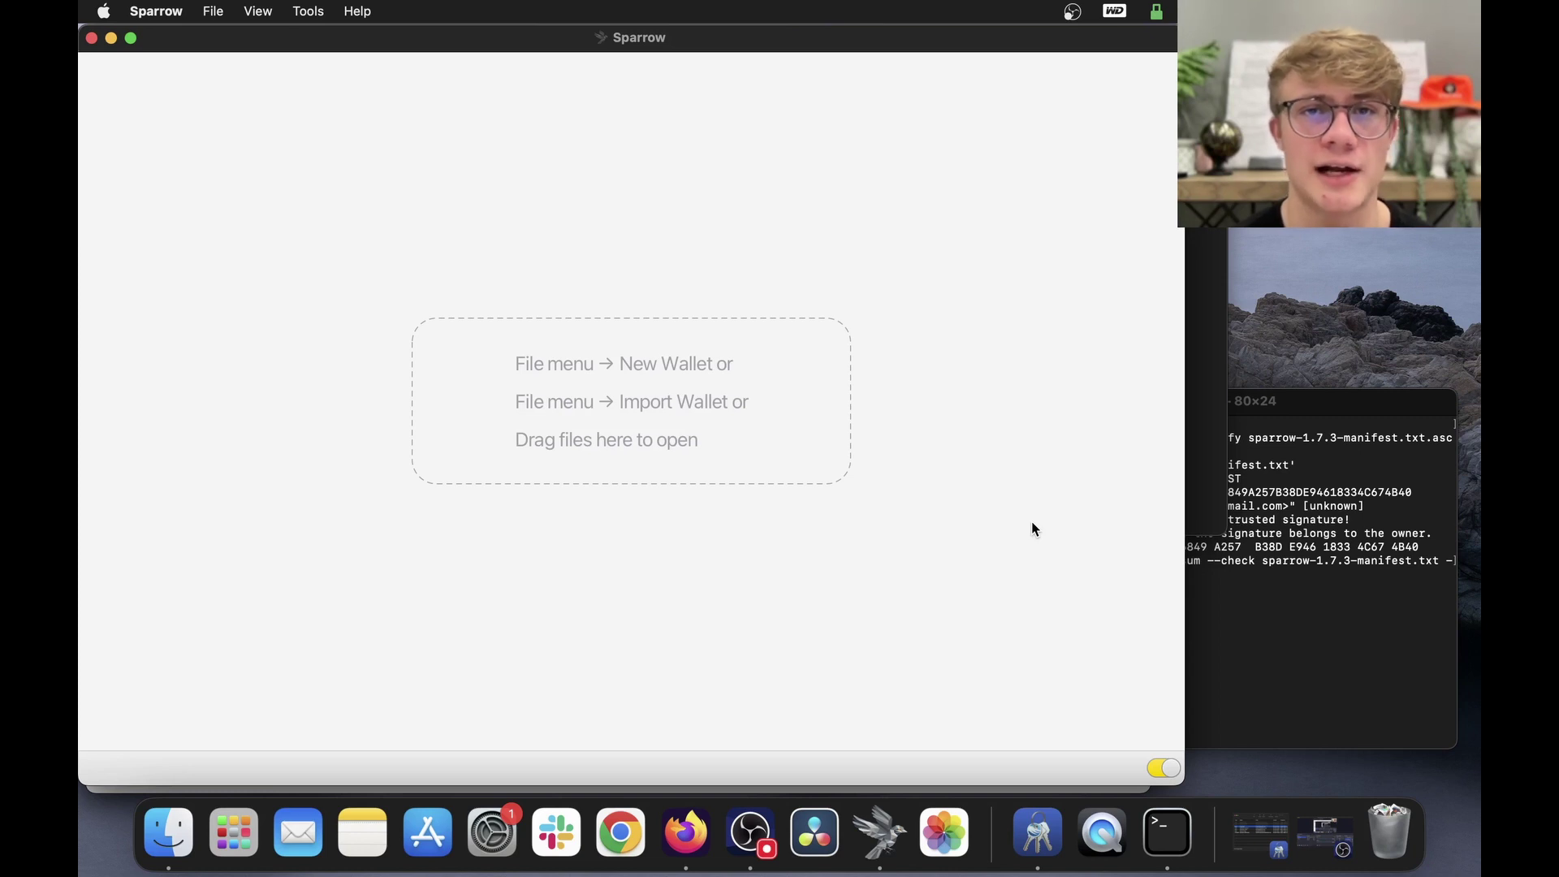